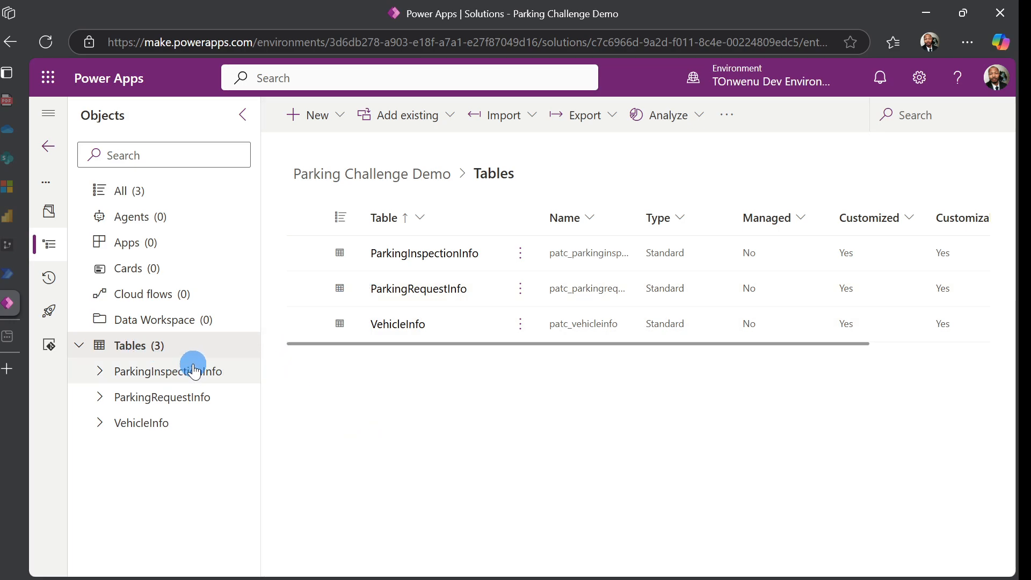
Step: Open the VehicleInfo table in the Parking Challenge Demo solution and view its data import options
click(136, 346)
click(141, 422)
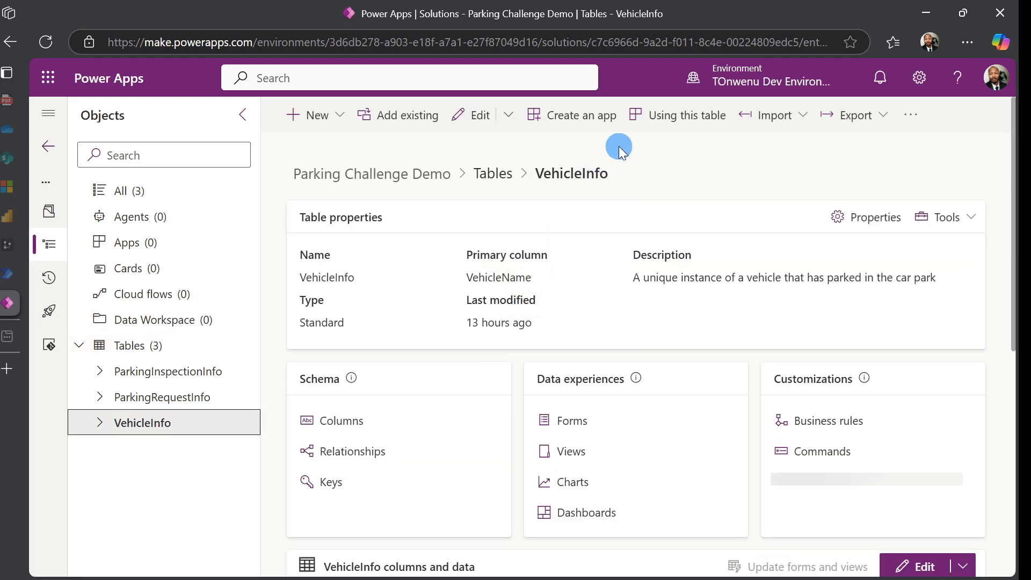
click(767, 116)
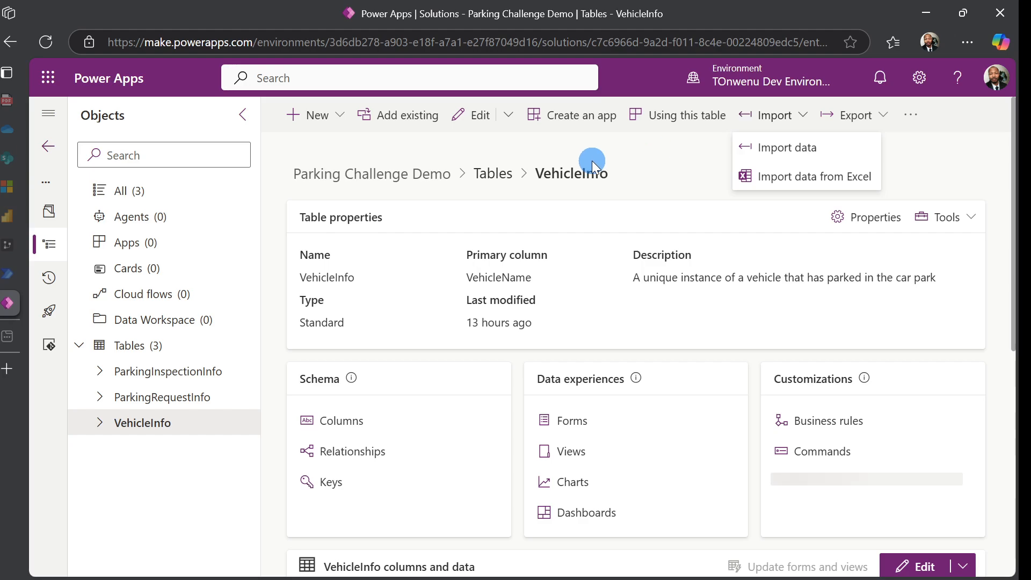
Step: Create a model-driven app named "Parking Review Model App" in the solution, described as a 3-table app for admin parking review, requests and inspections
click(139, 248)
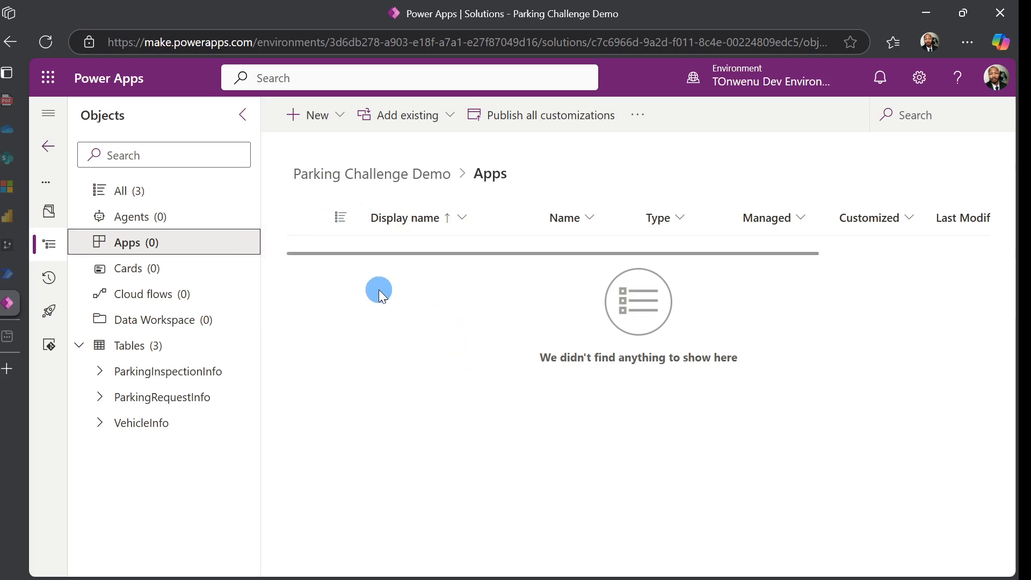
click(315, 122)
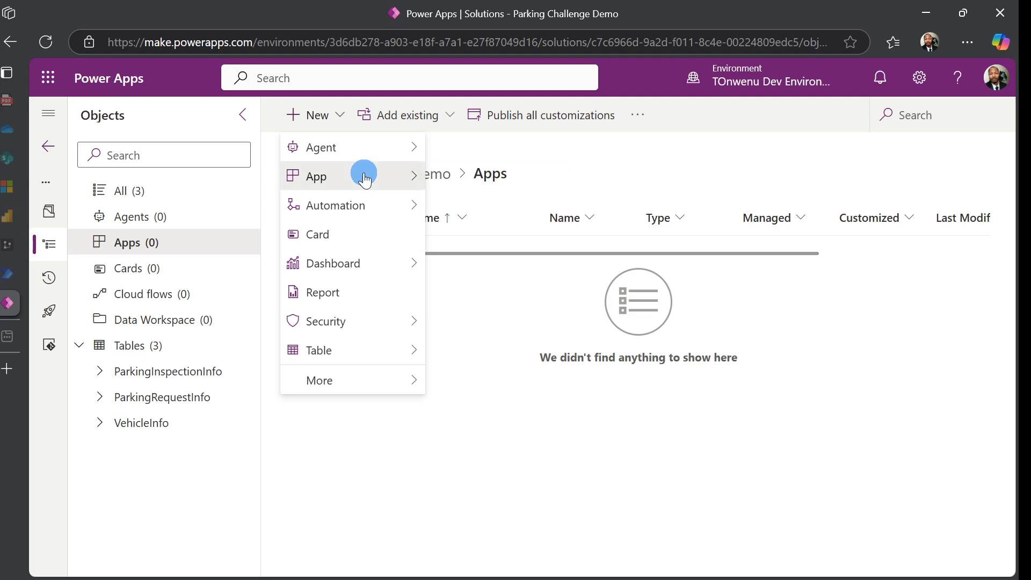
mouse_move(365, 179)
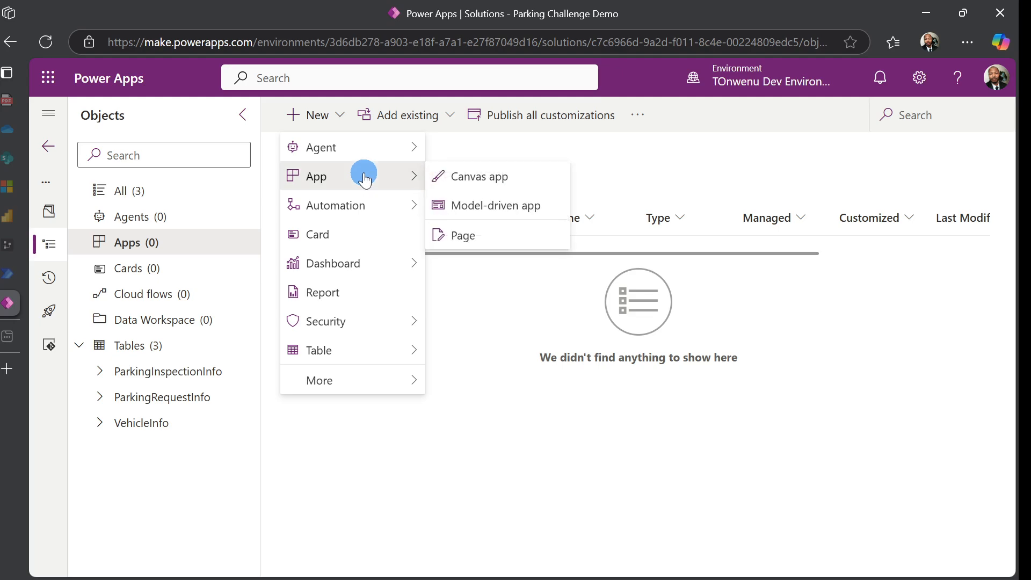
click(473, 207)
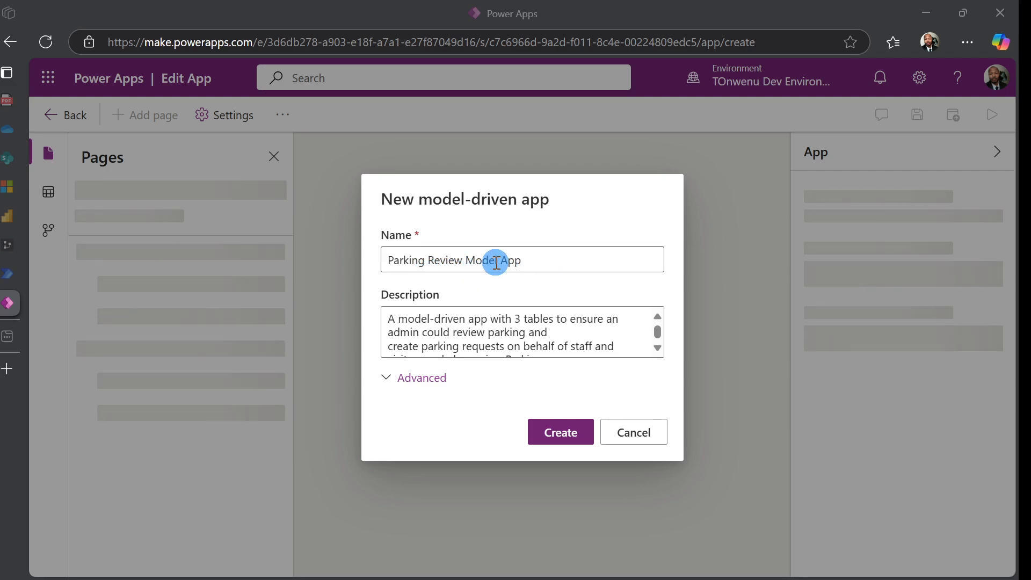
click(486, 327)
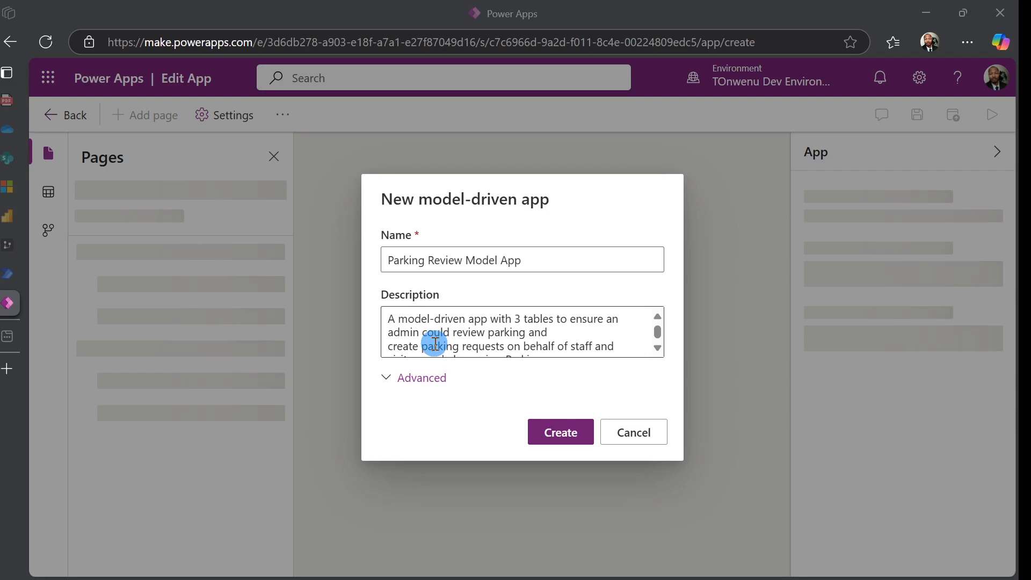
scroll(384, 341, down, 1)
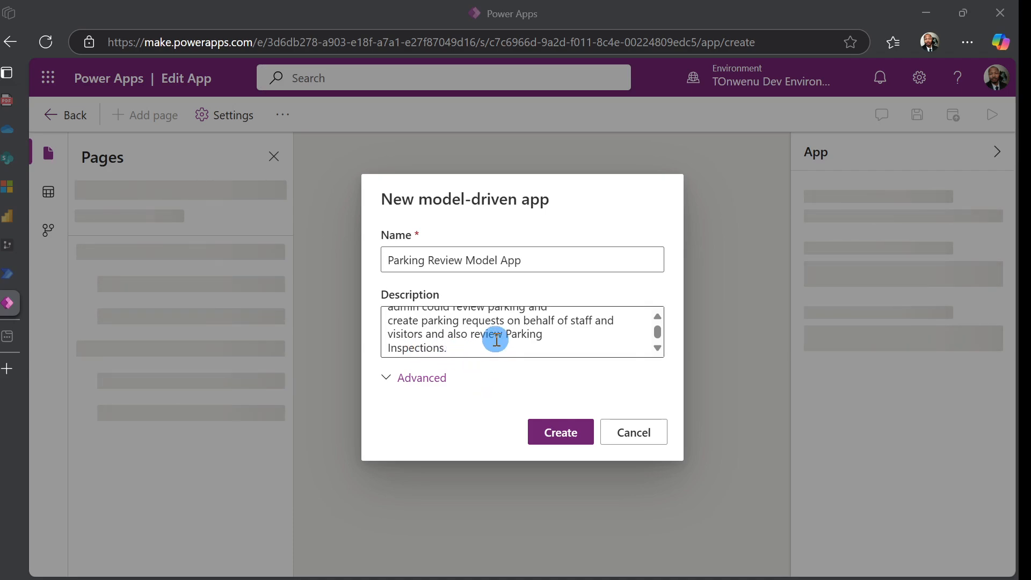
scroll(490, 333, up, 1)
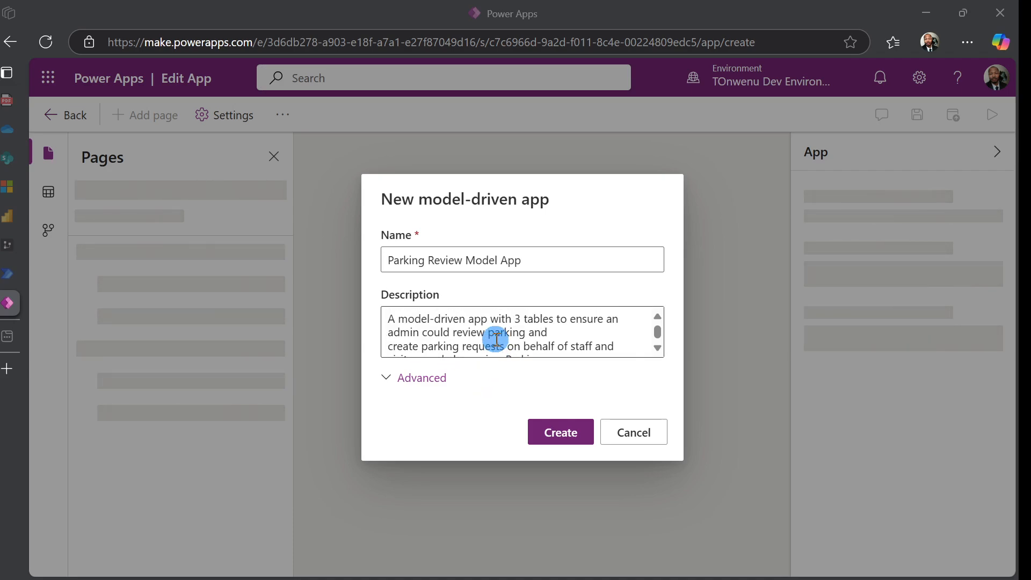
click(572, 436)
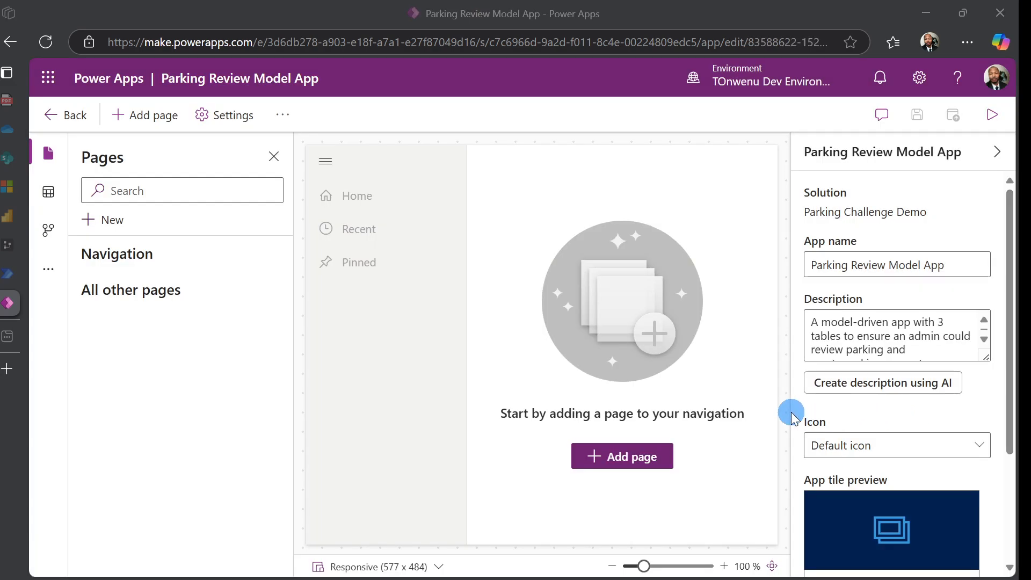
Step: Set the app's icon to use a web resource and apply the Copilot Icon image
click(899, 446)
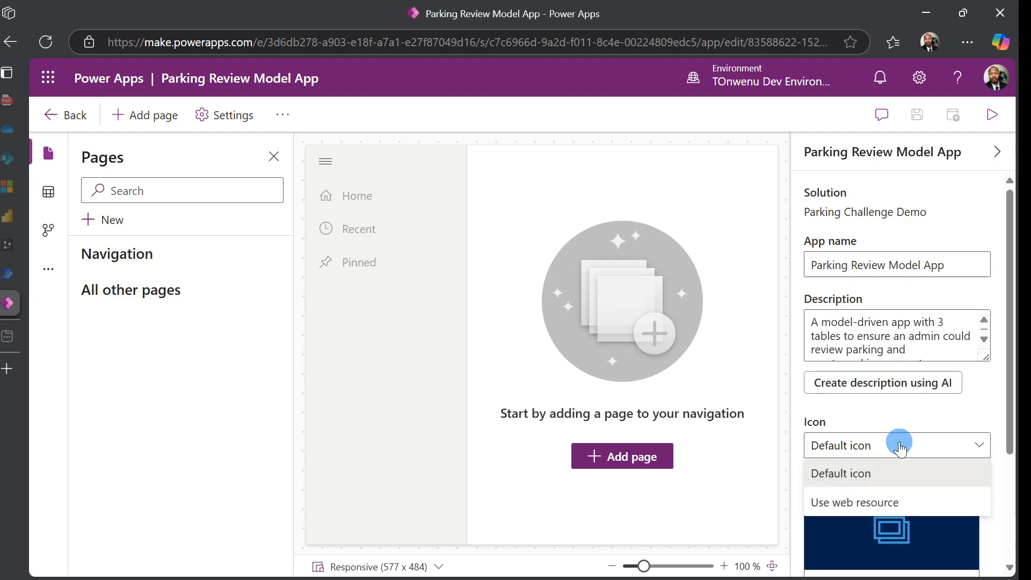
double_click(902, 500)
scroll(874, 395, down, 3)
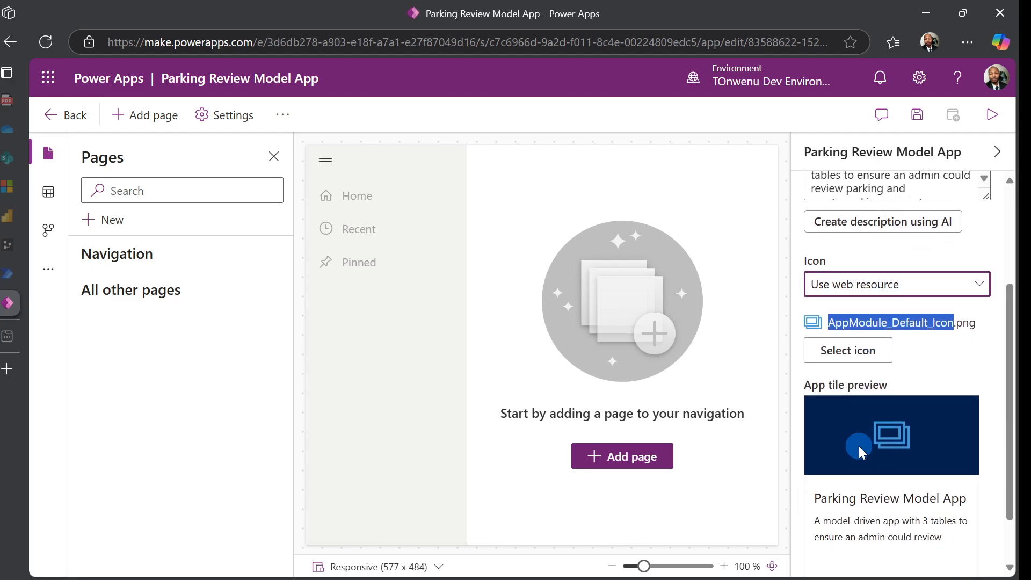
click(865, 352)
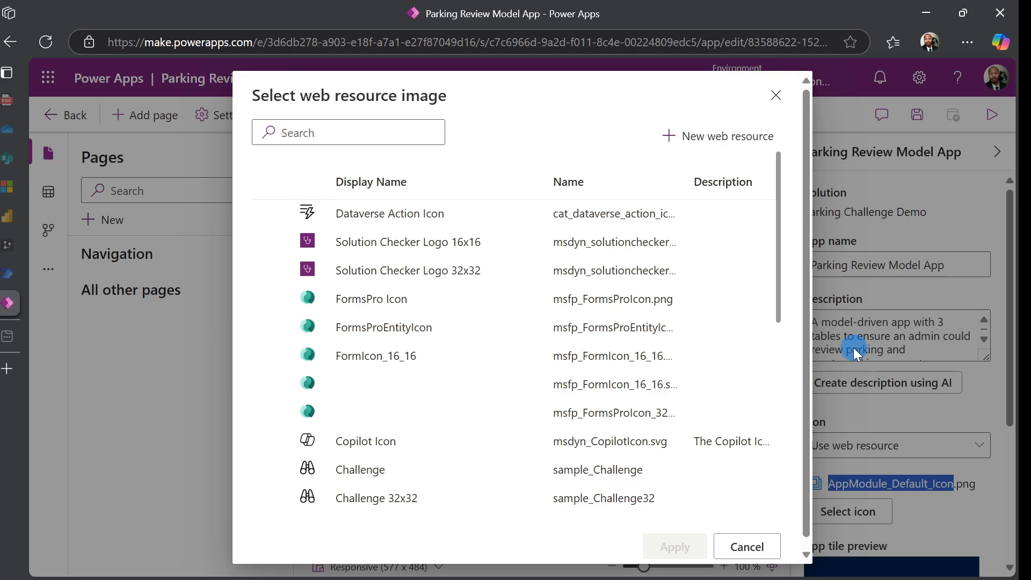
click(387, 437)
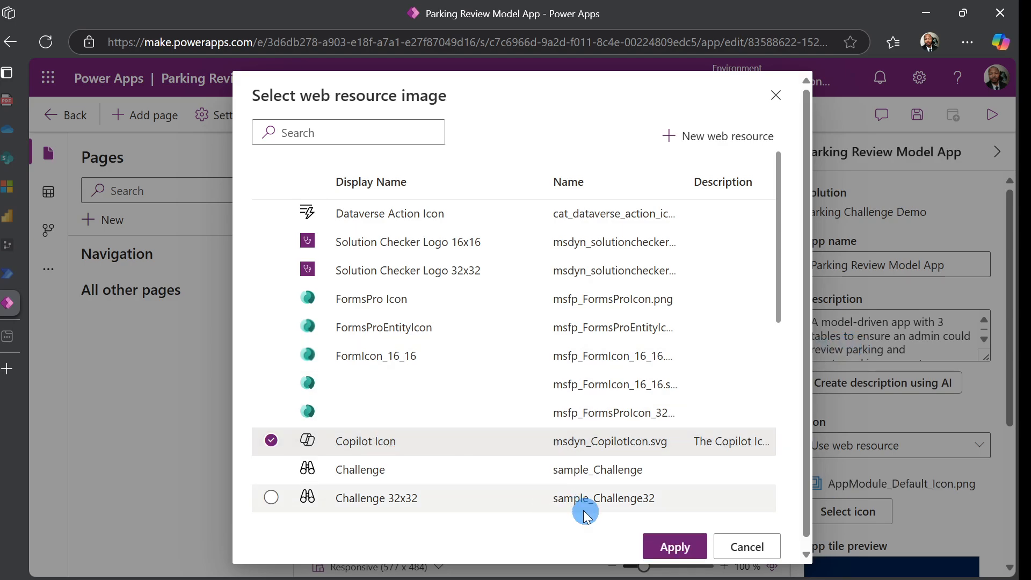
click(658, 547)
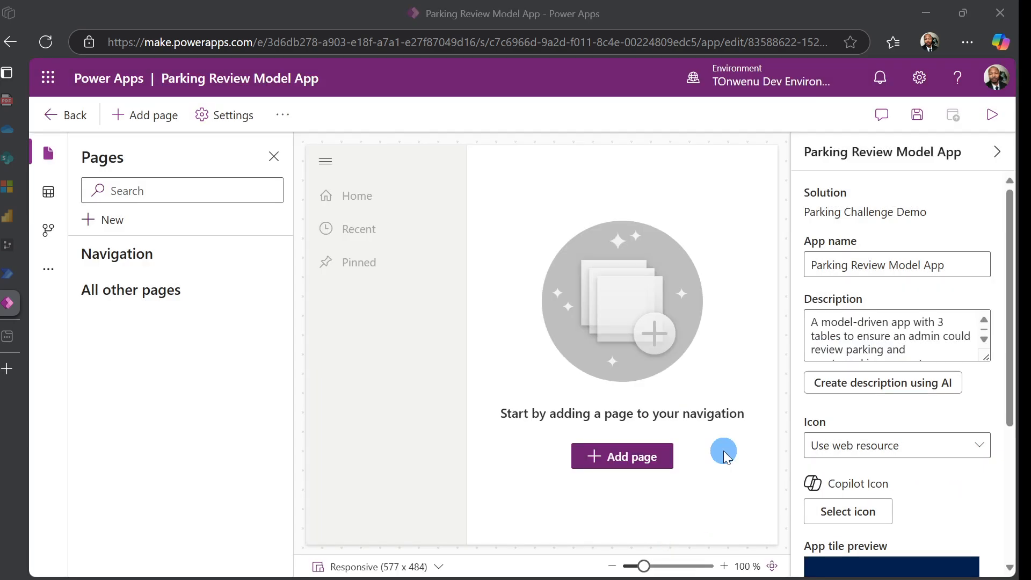
Step: Begin adding Dataverse table pages to the app and select the VehicleInfo table by searching for "veh"
click(665, 461)
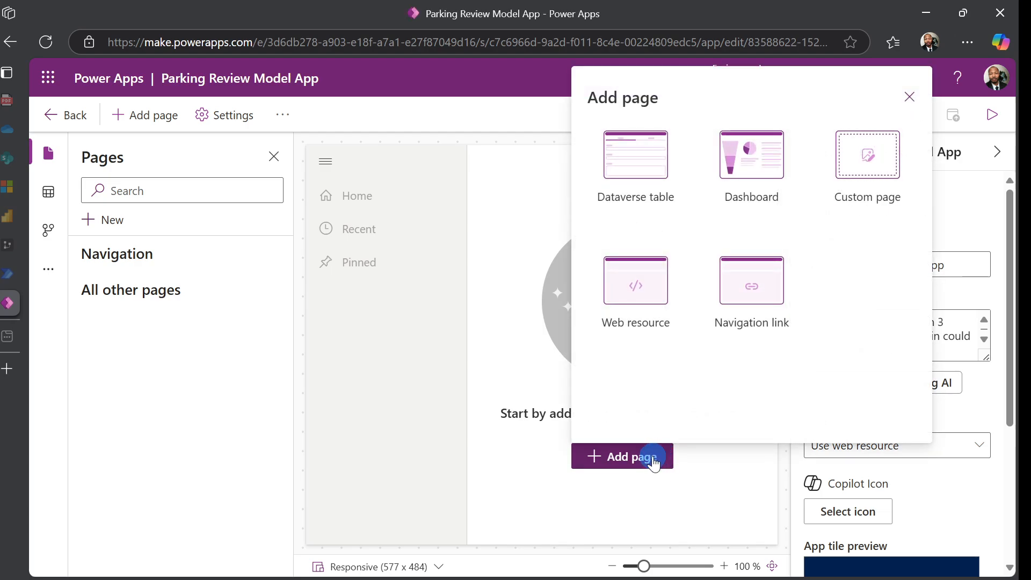
click(617, 168)
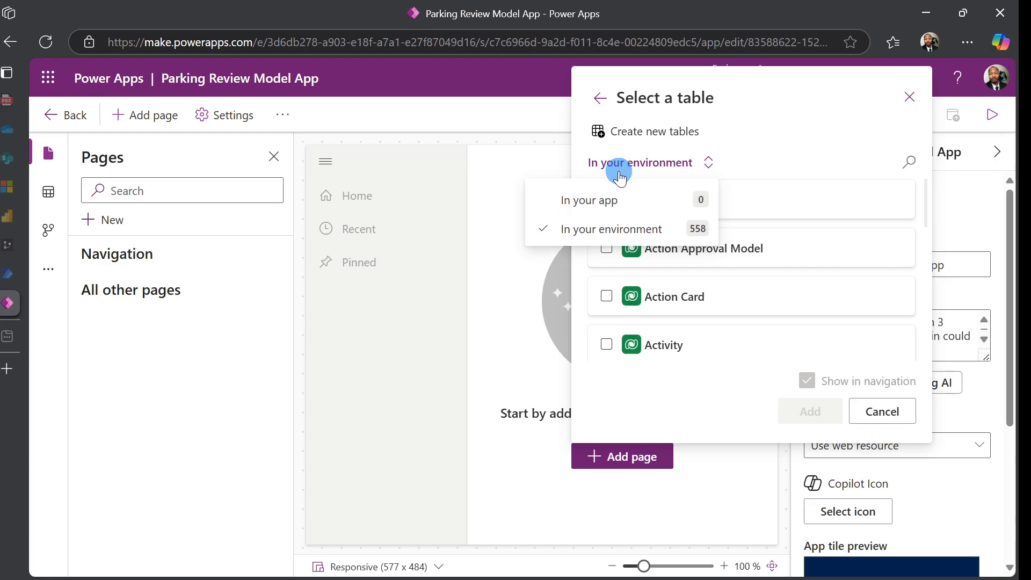
click(905, 162)
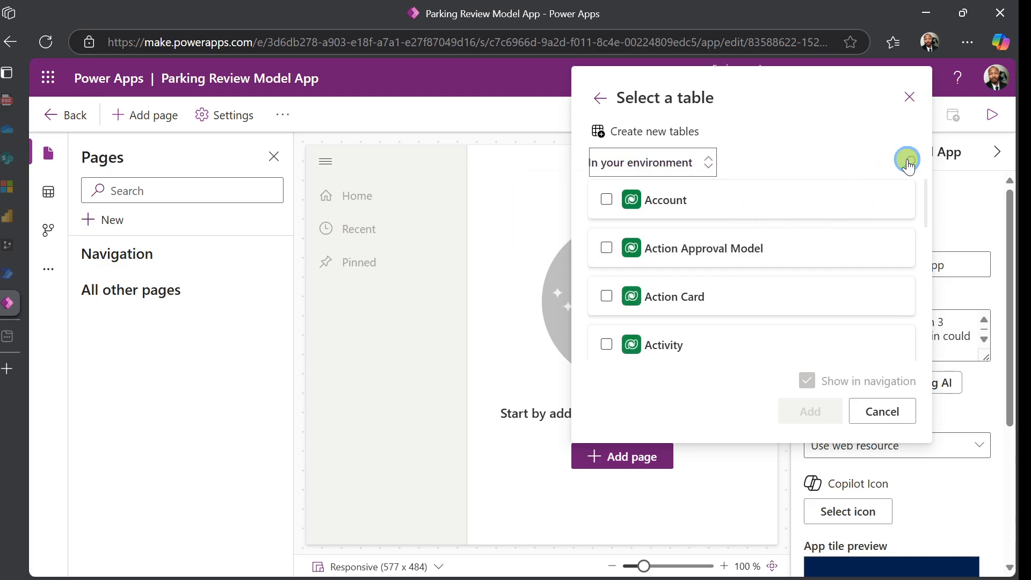
text(veh)
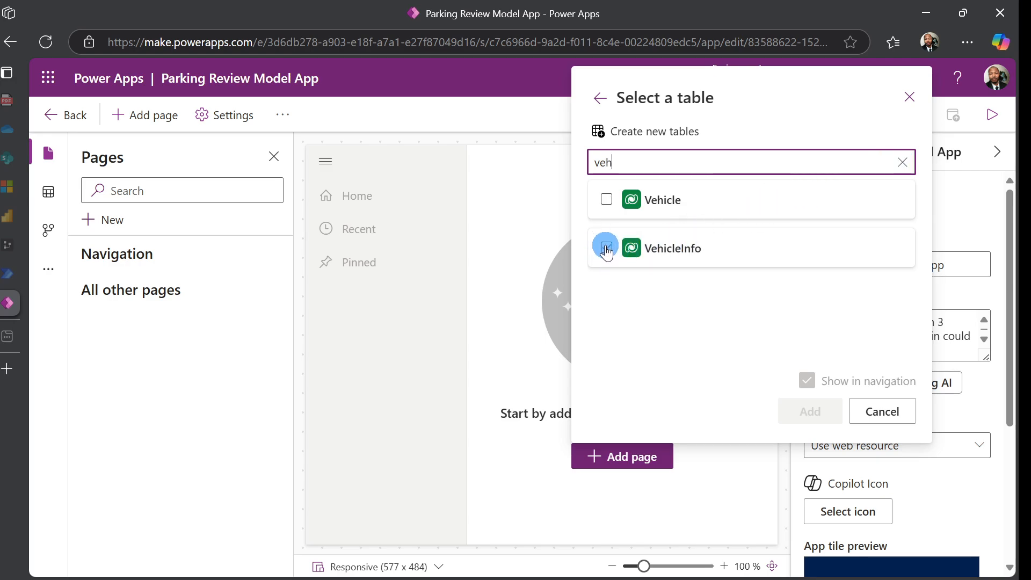
click(607, 251)
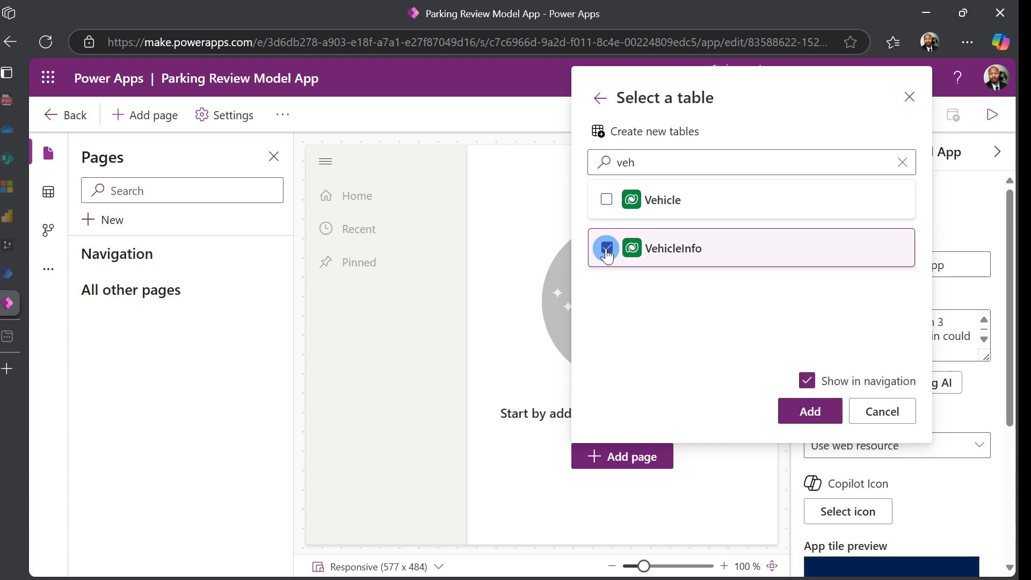
Step: Search for "parki", also select ParkingInspectionInfo and ParkingRequestInfo, and add the chosen tables with navigation entries
click(833, 166)
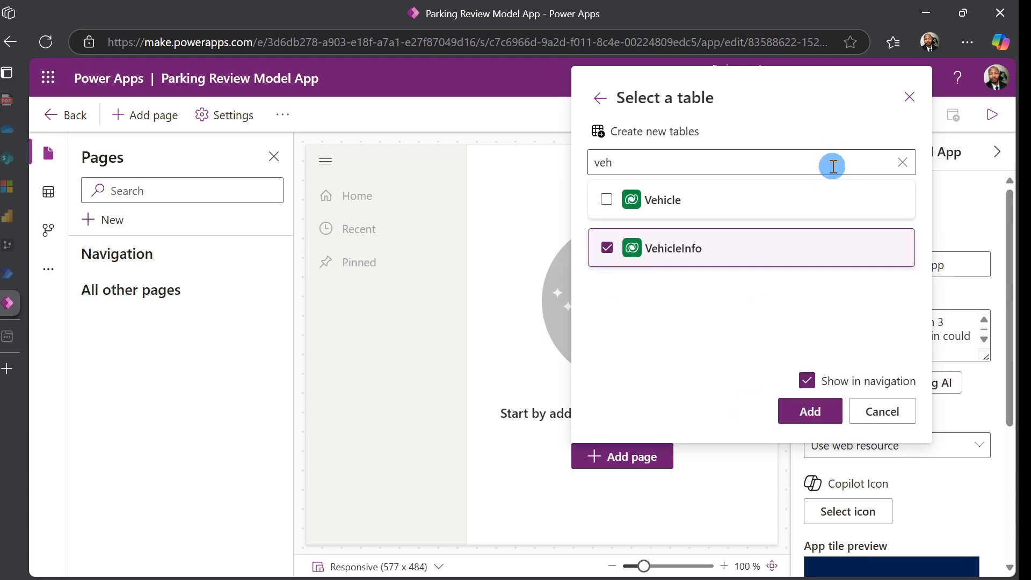
double_click(833, 166)
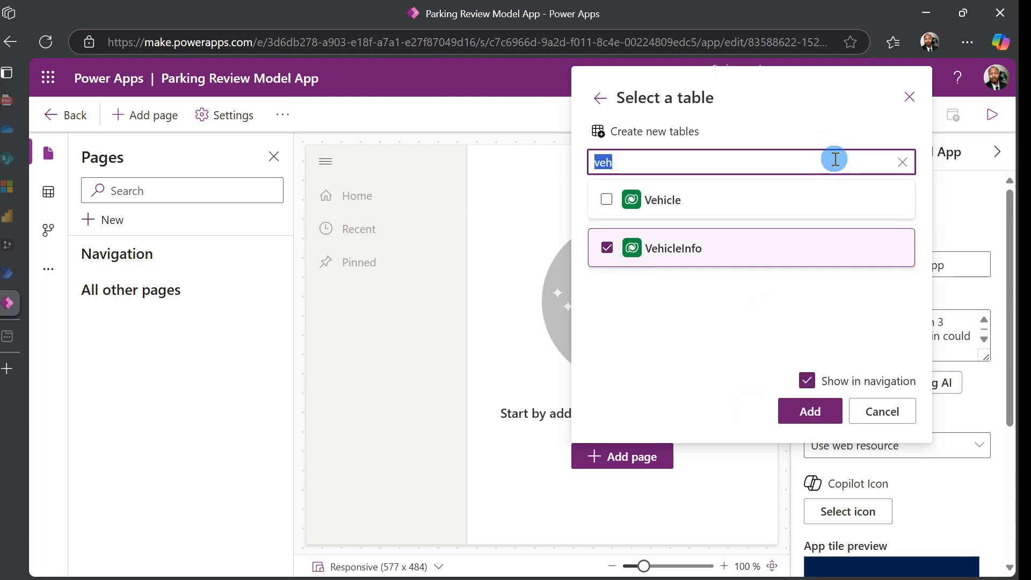
text(pa)
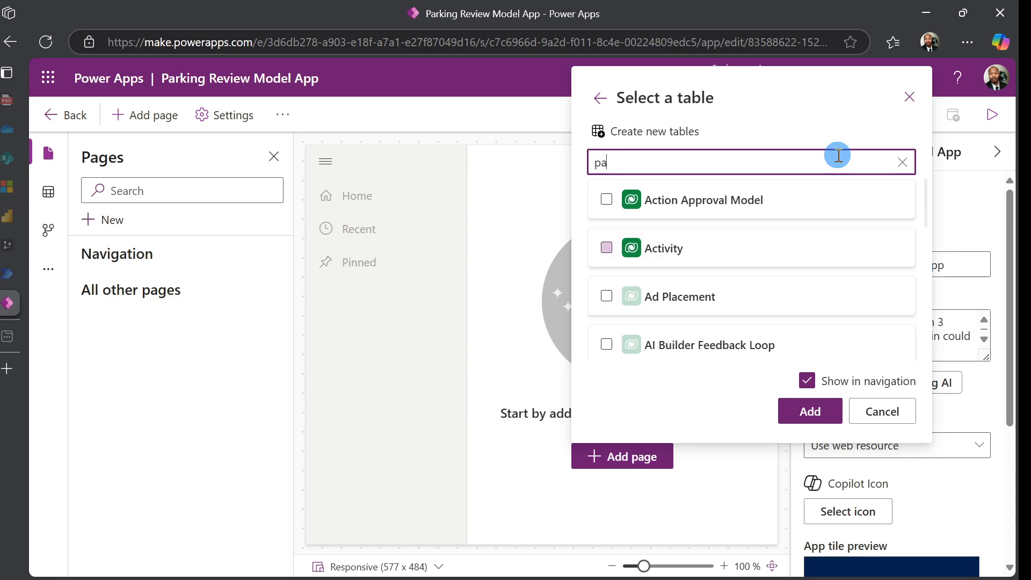
text(rki)
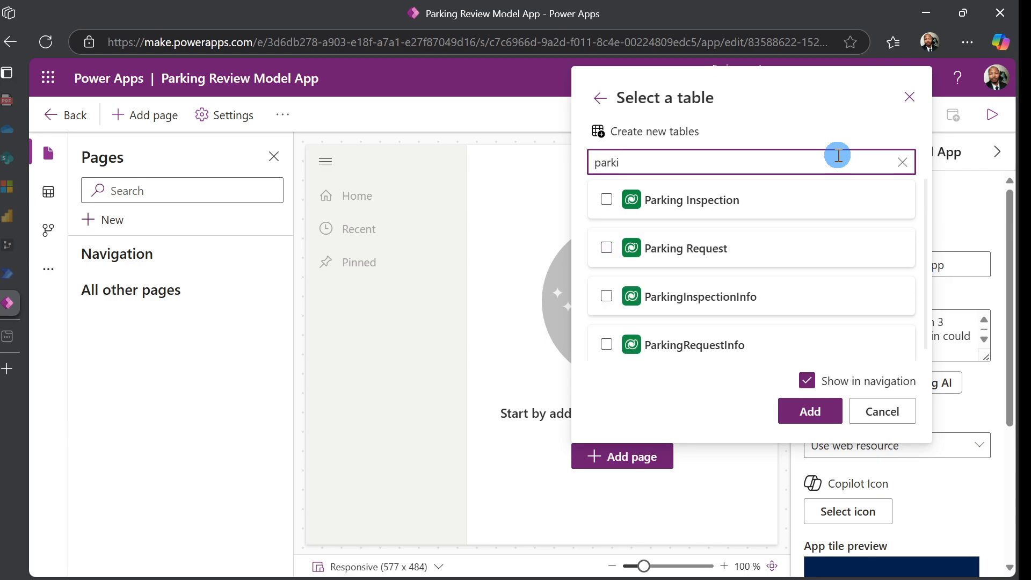
click(605, 297)
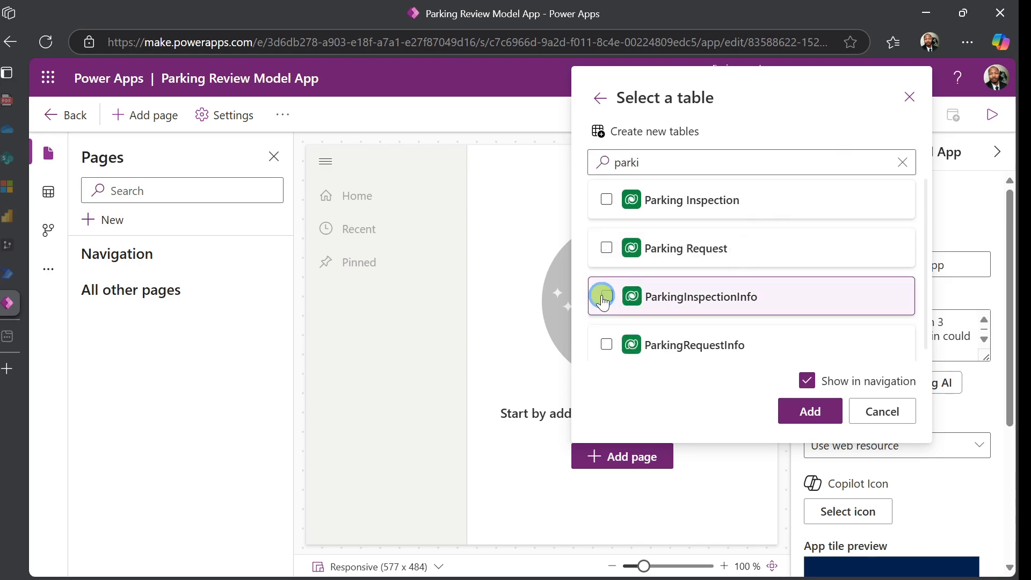
click(606, 338)
click(811, 413)
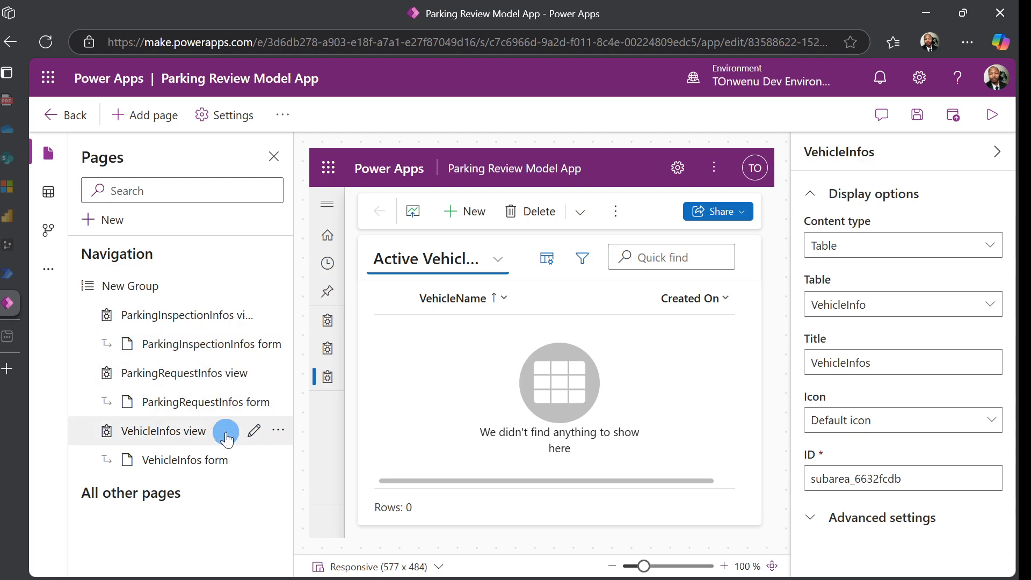
Step: Move the VehicleInfos view up to the first place in the app's navigation group
click(279, 436)
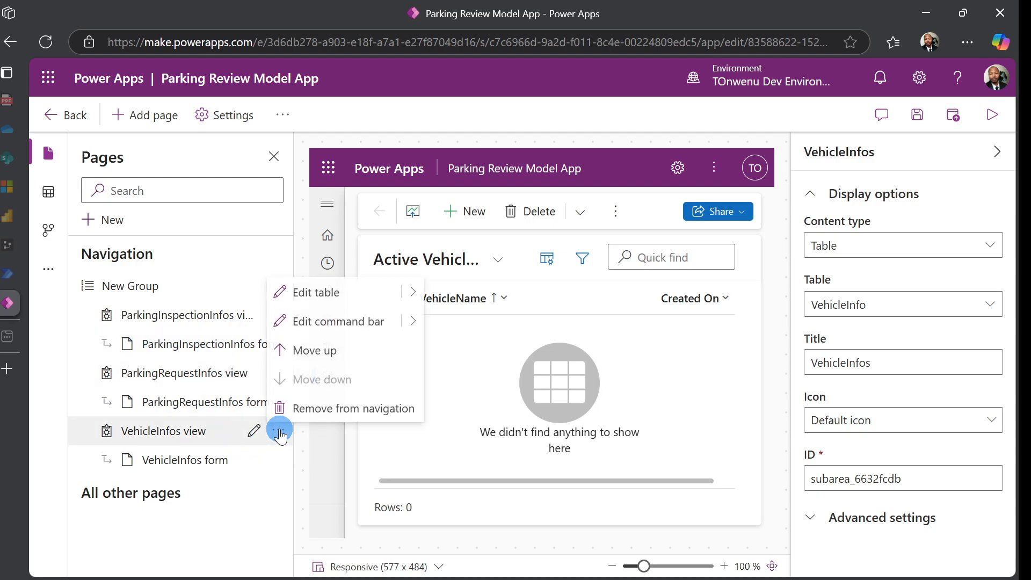
click(277, 350)
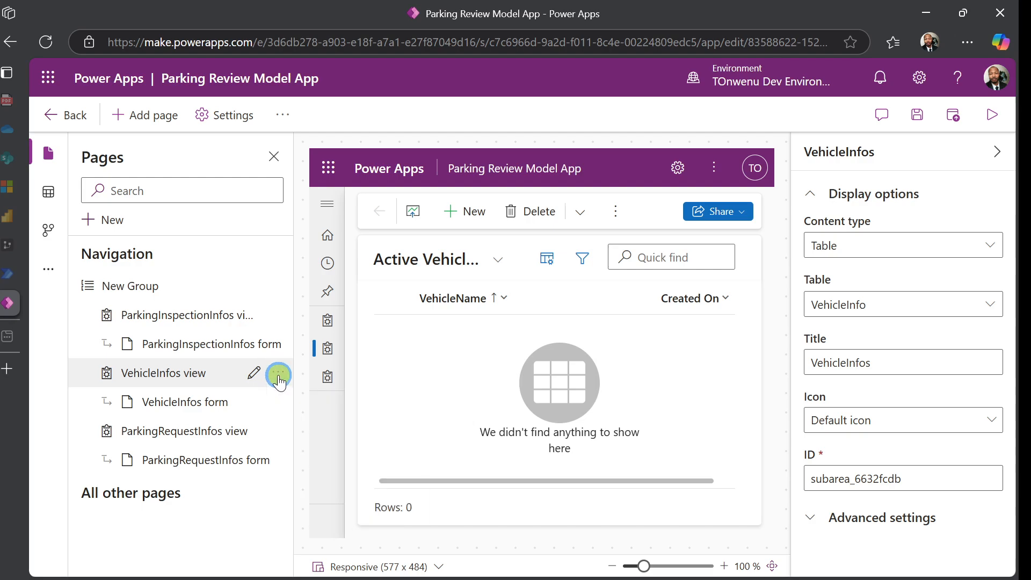
click(279, 378)
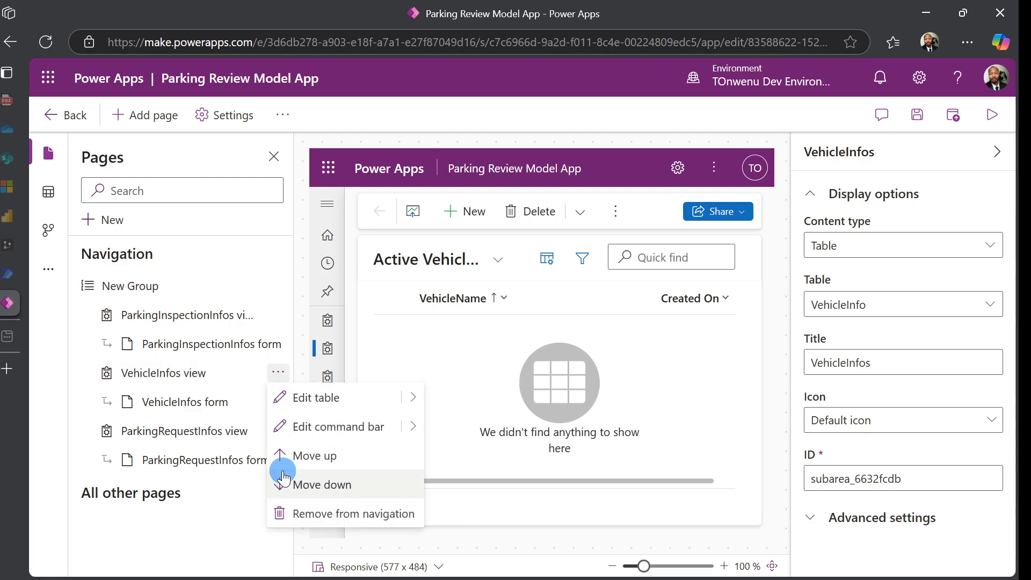
click(279, 456)
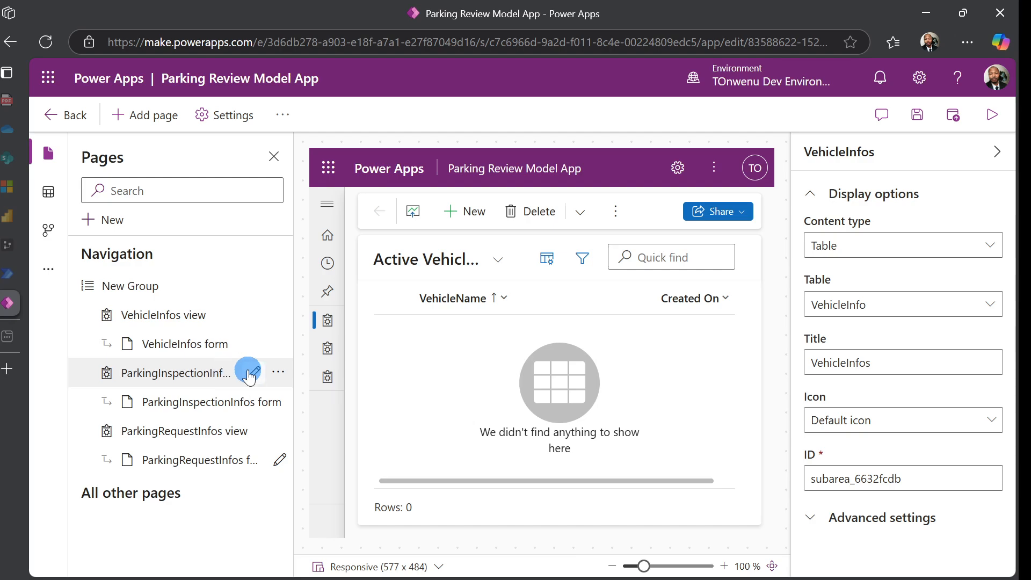
Step: Move the ParkingInspectionInfos view below the ParkingRequestInfos view in the app's navigation group
click(277, 376)
click(277, 374)
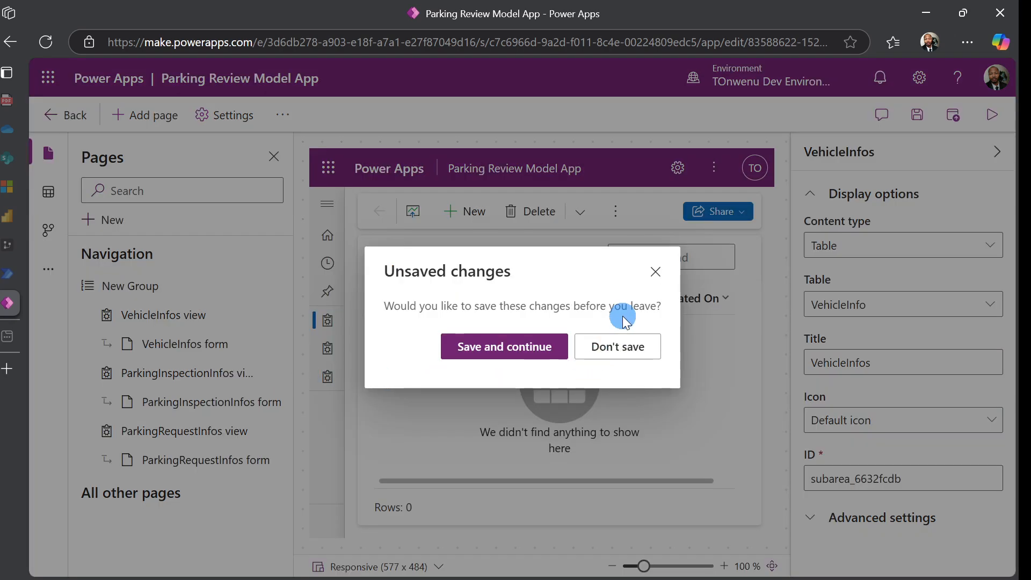
click(653, 274)
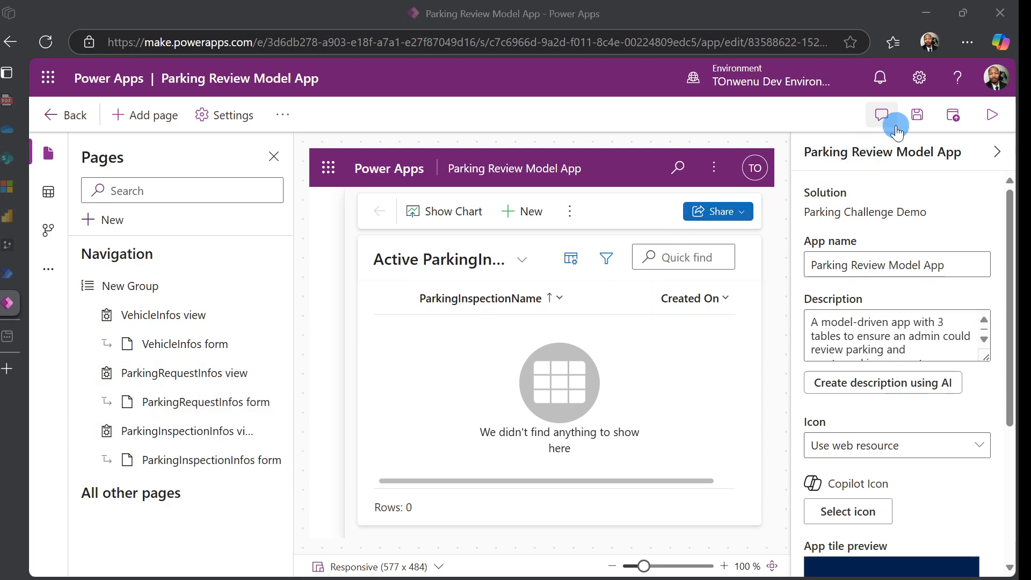
Step: Save and publish the Parking Review Model App, and run it in play mode
click(917, 114)
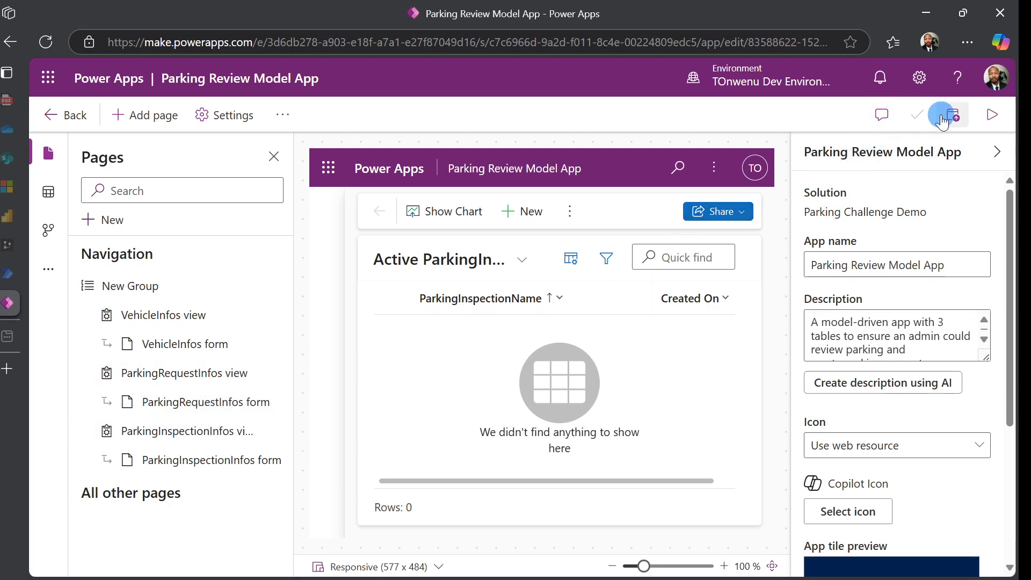
click(944, 121)
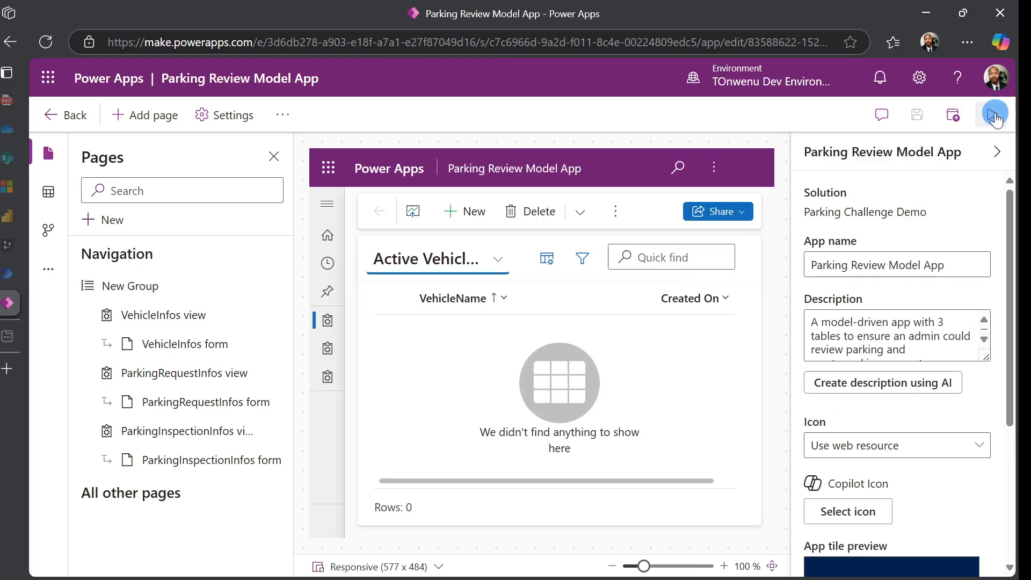
click(995, 116)
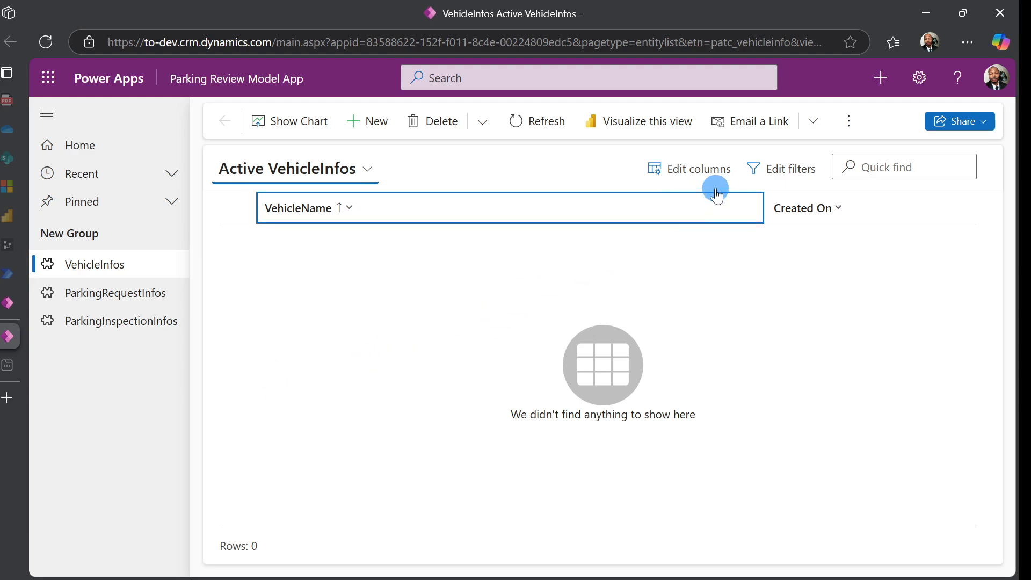
Step: Examine the regional number, currency, time and date formats in the personalization settings, including the available locales, and close the settings
click(927, 86)
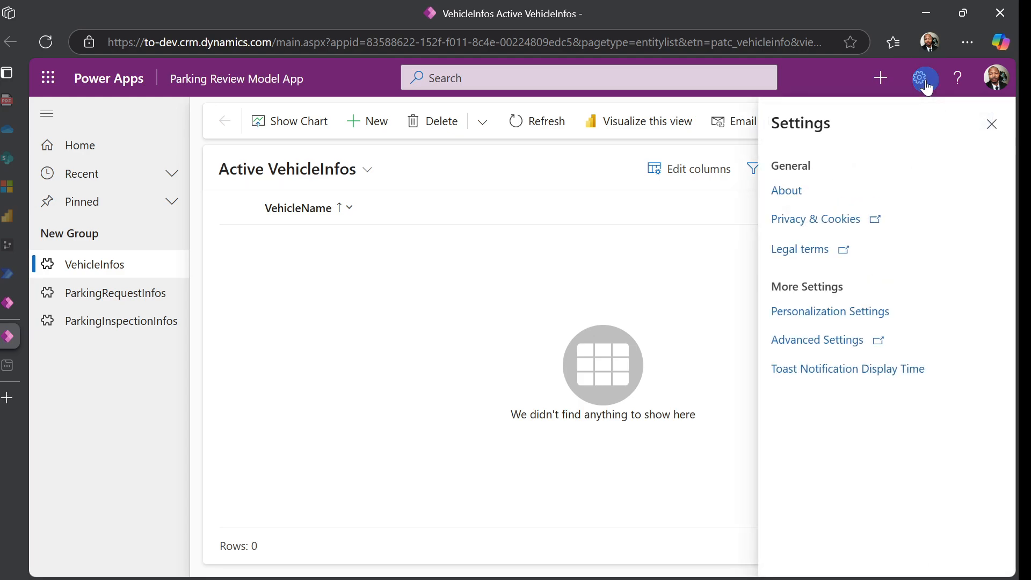
click(832, 316)
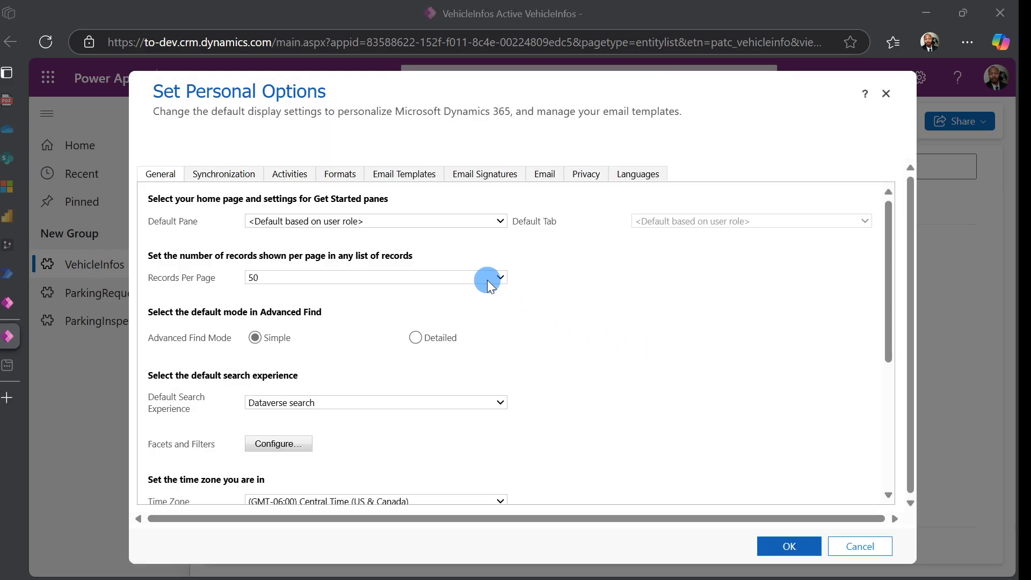
click(344, 177)
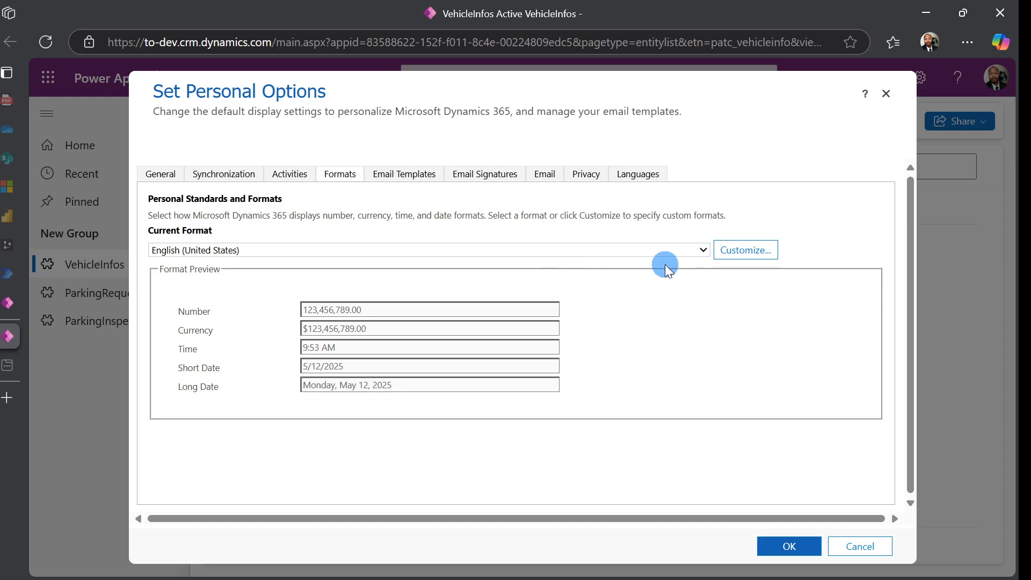
click(703, 251)
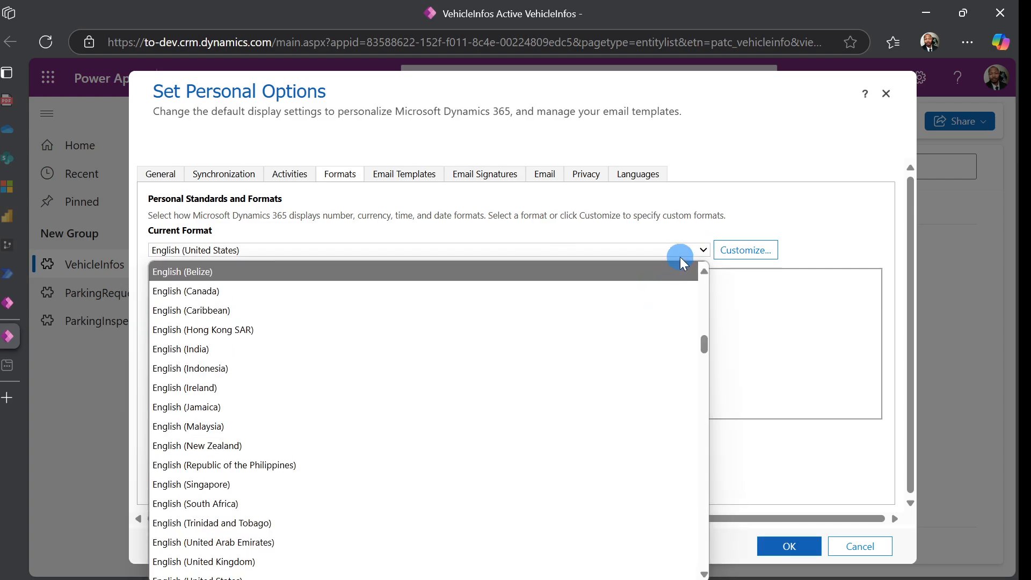
click(750, 209)
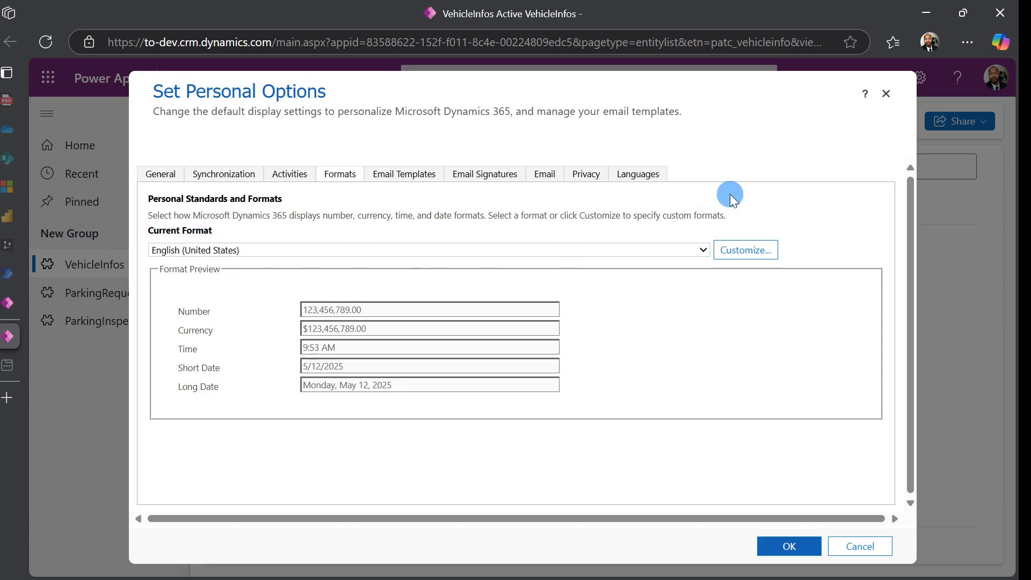
click(884, 97)
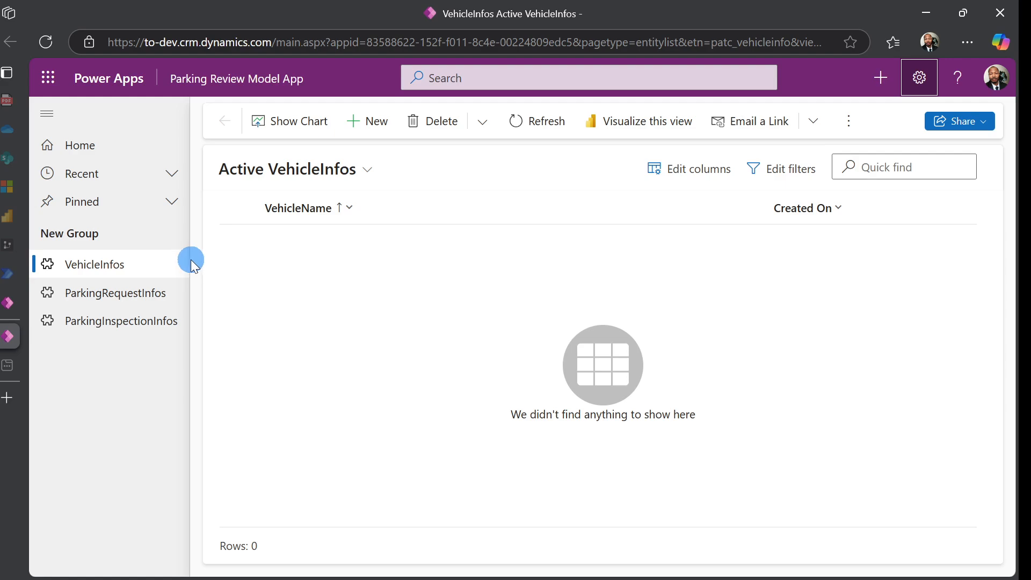
Step: Start a CSV import into the VehicleInfos table using Vehicles.csv from the ParkingChallengeResources folder
double_click(109, 264)
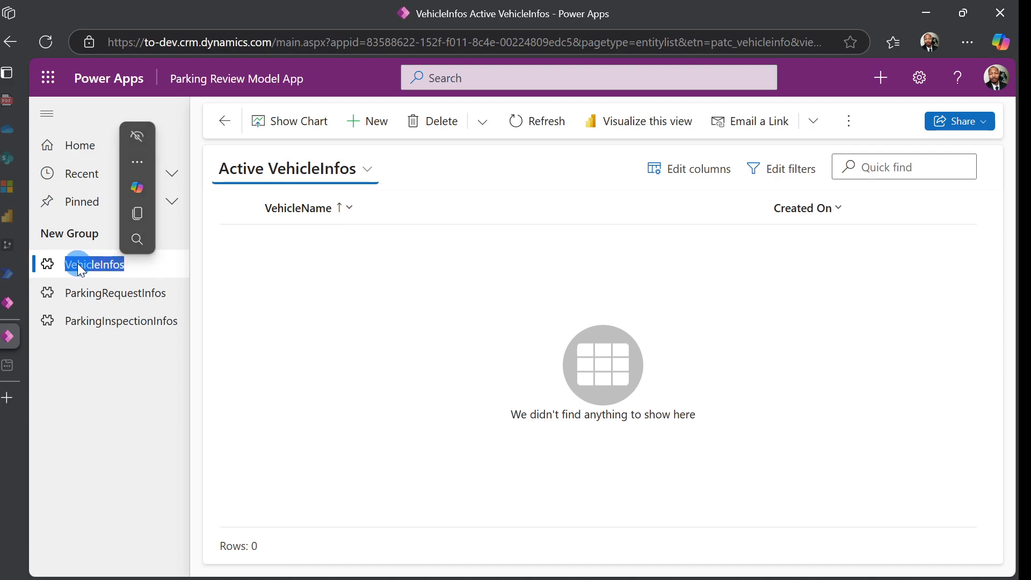
click(102, 441)
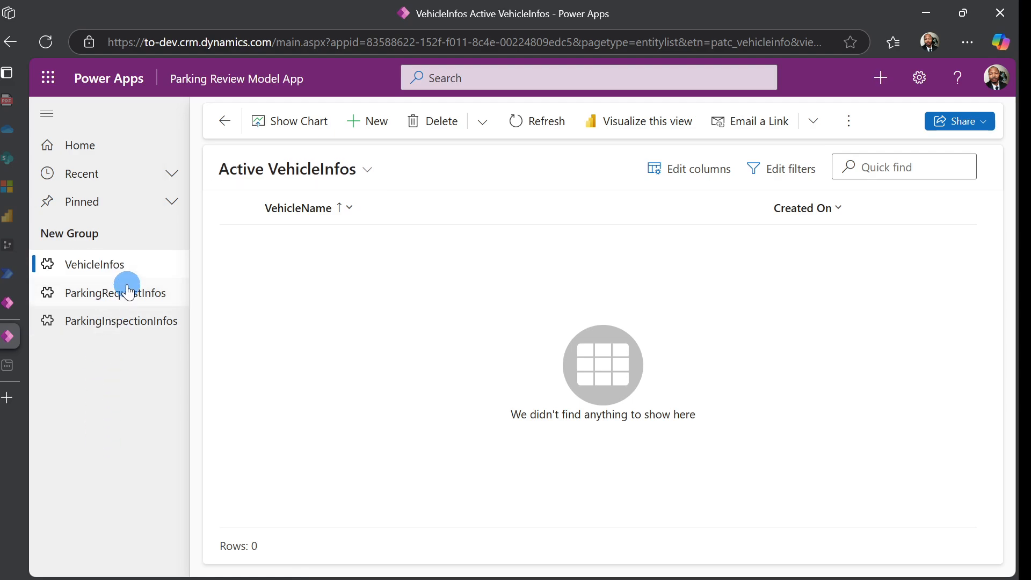
click(849, 123)
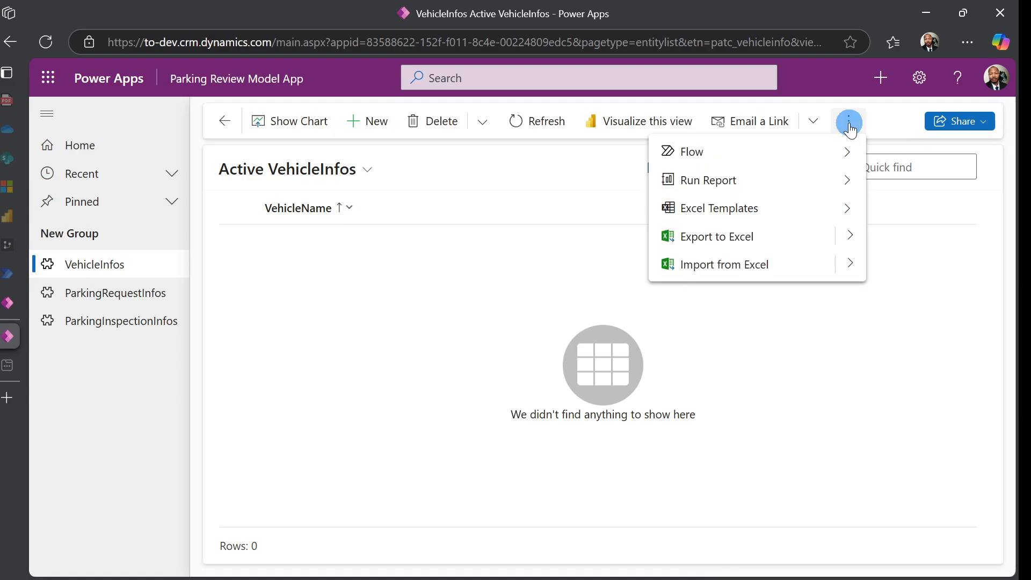
click(849, 262)
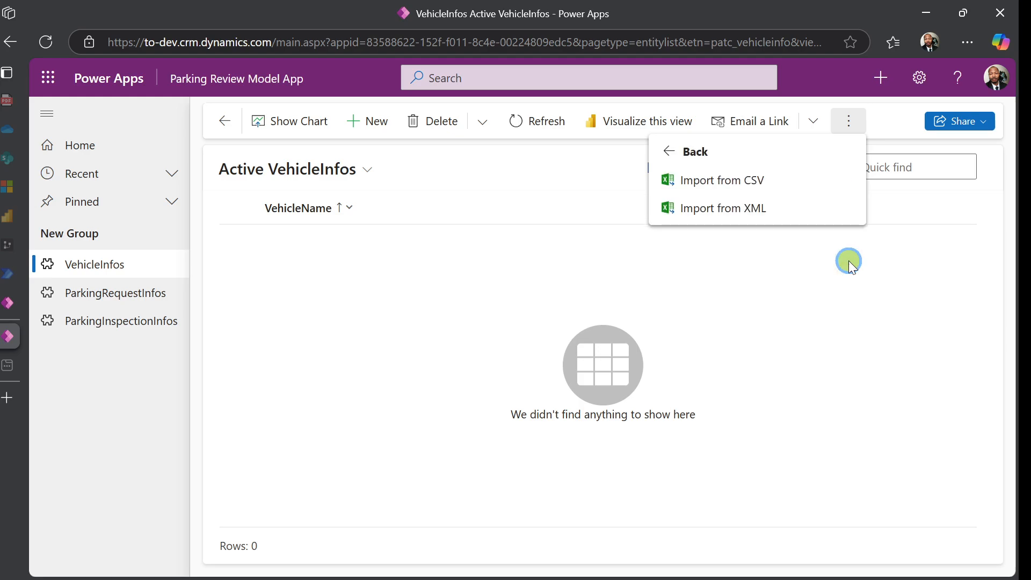
click(709, 183)
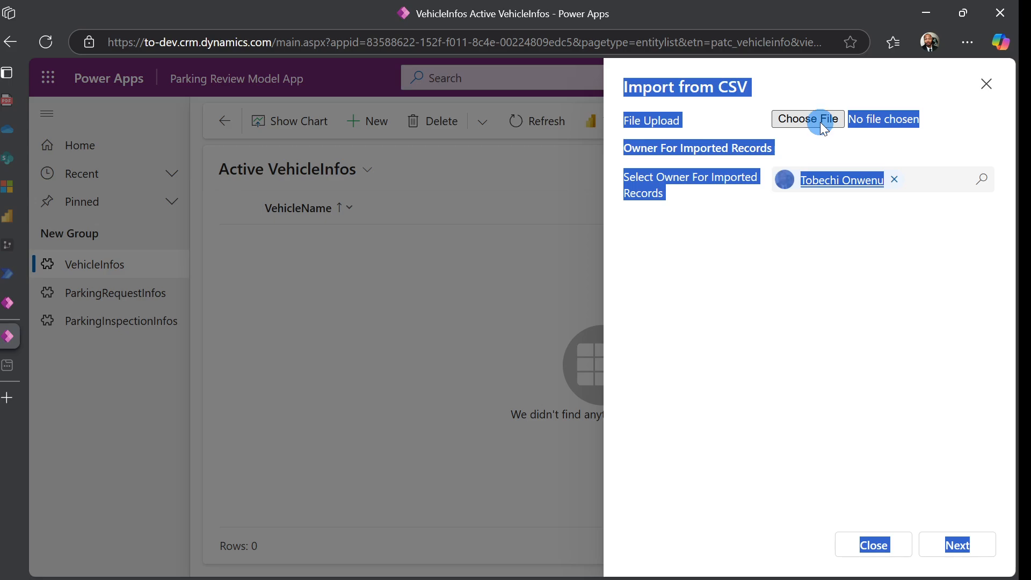
click(820, 120)
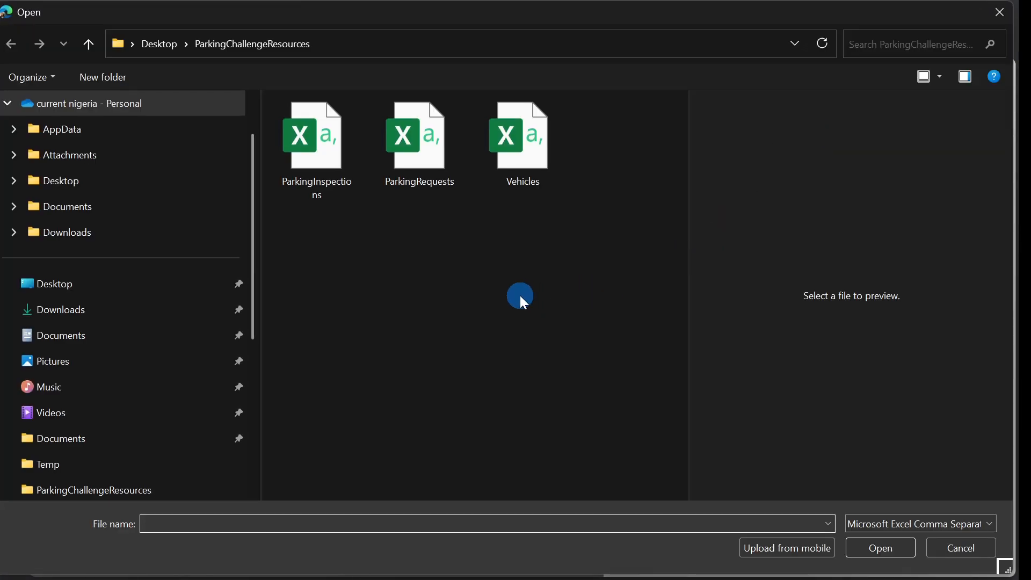
click(539, 154)
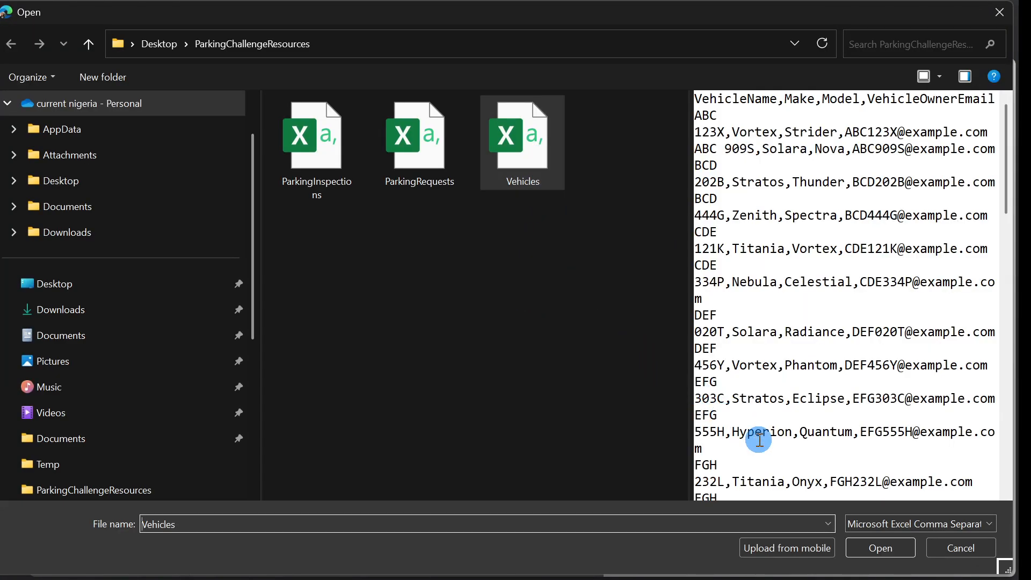
click(862, 545)
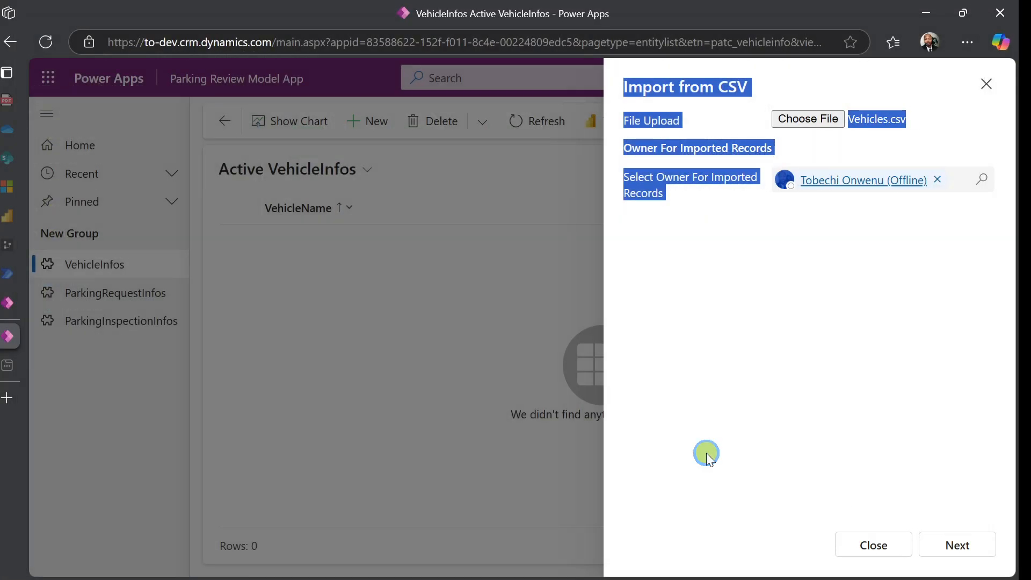
click(959, 545)
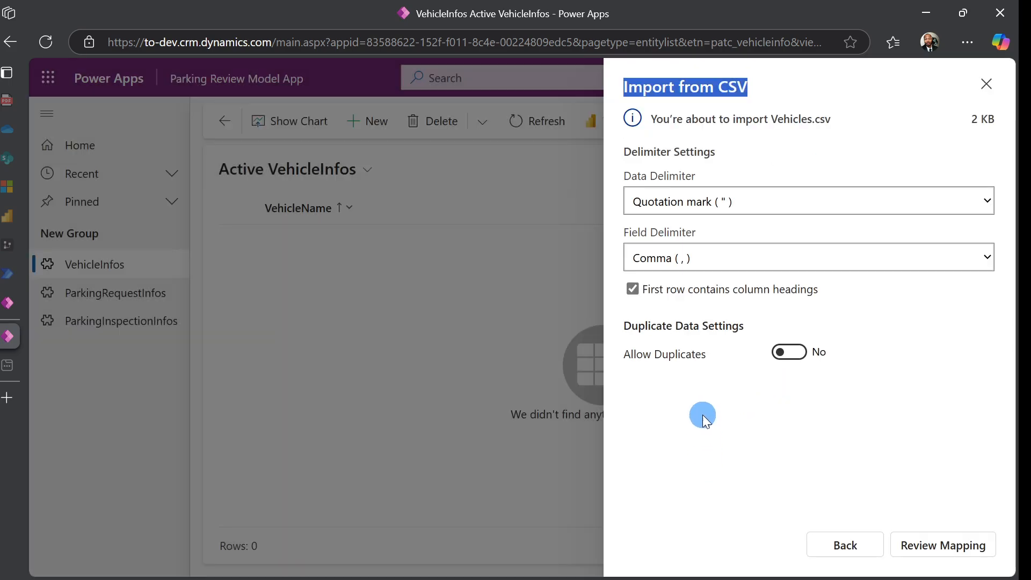
Step: Set the data delimiter to None and submit the Vehicles.csv import with the suggested column mapping
click(712, 202)
click(692, 274)
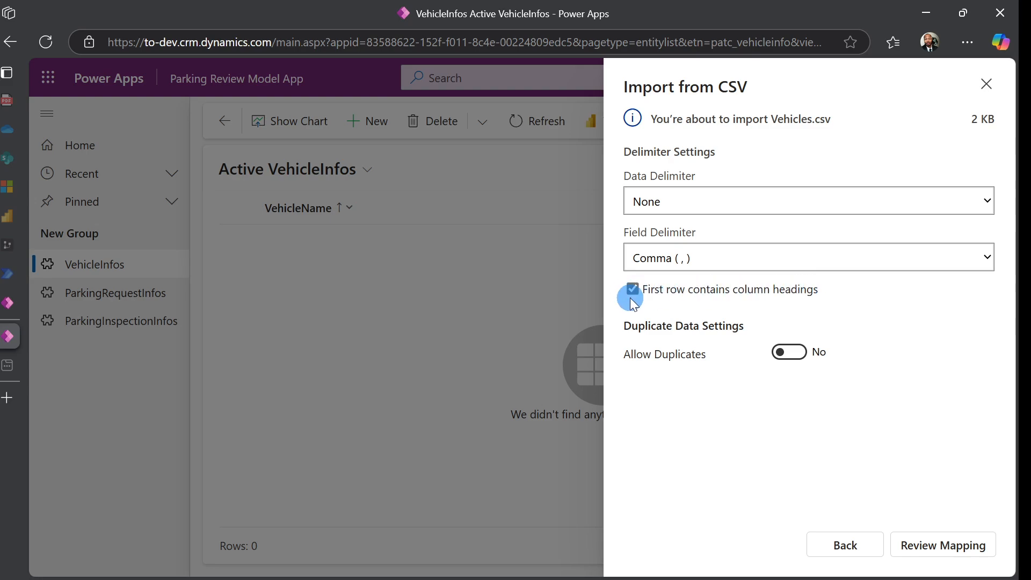
click(919, 542)
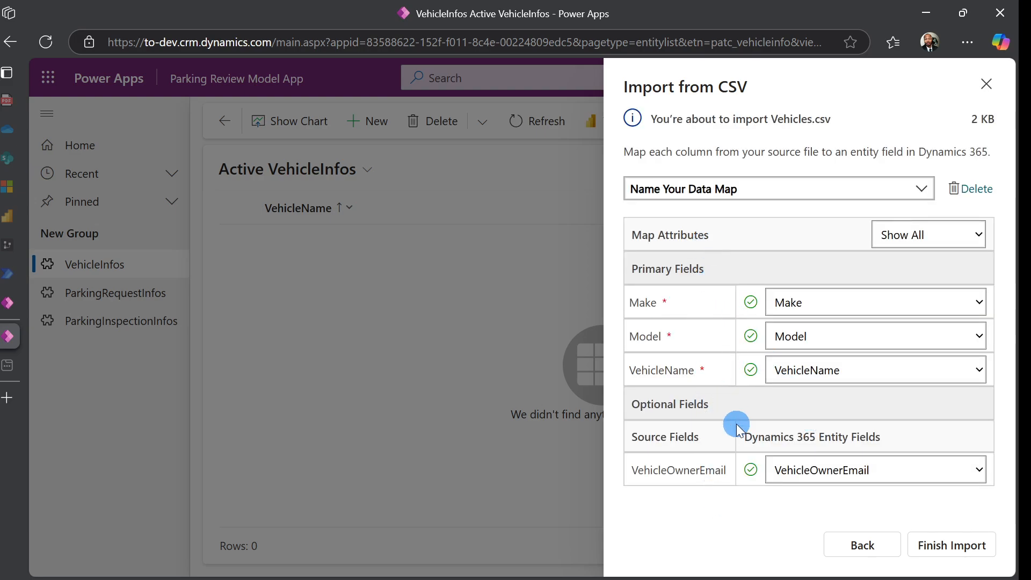
click(957, 553)
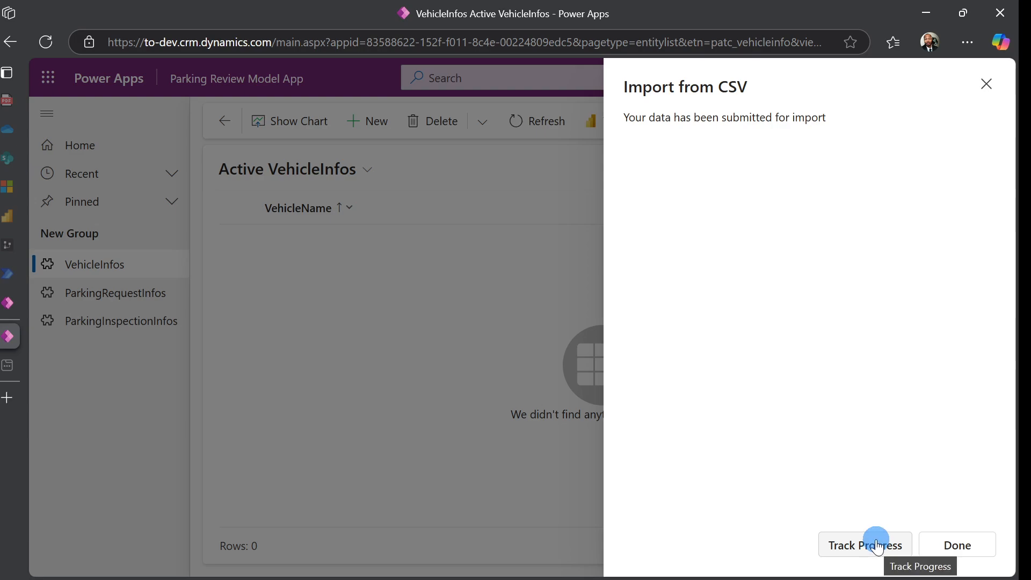
click(958, 545)
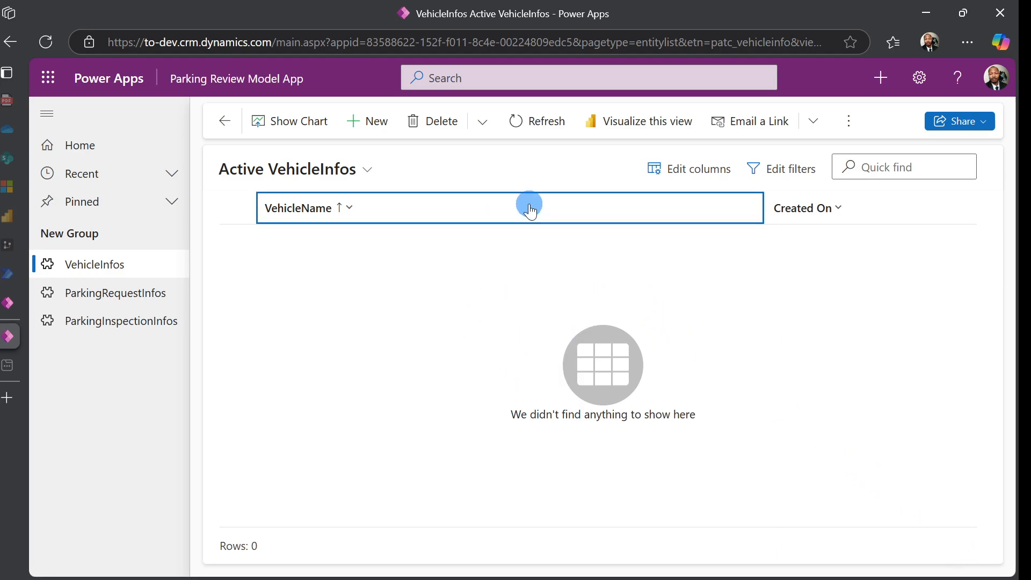
Step: Refresh the Active VehicleInfos view to check for the imported vehicle records
click(525, 130)
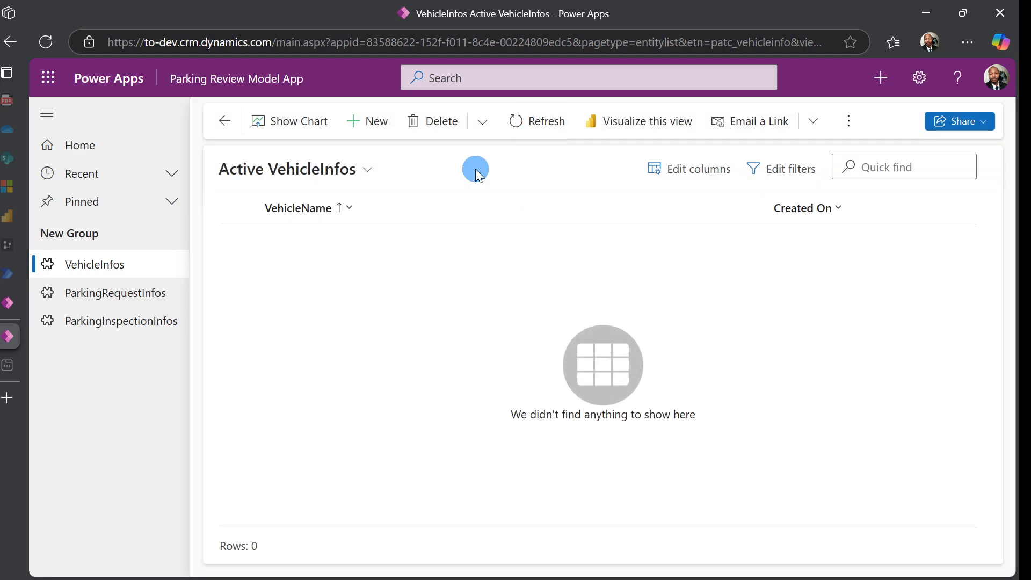
click(522, 125)
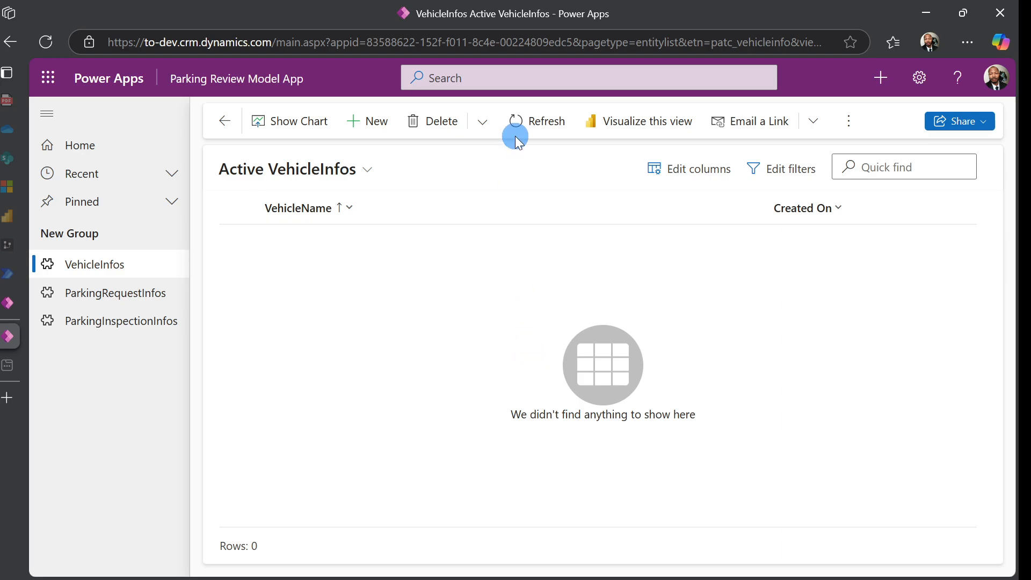
click(515, 121)
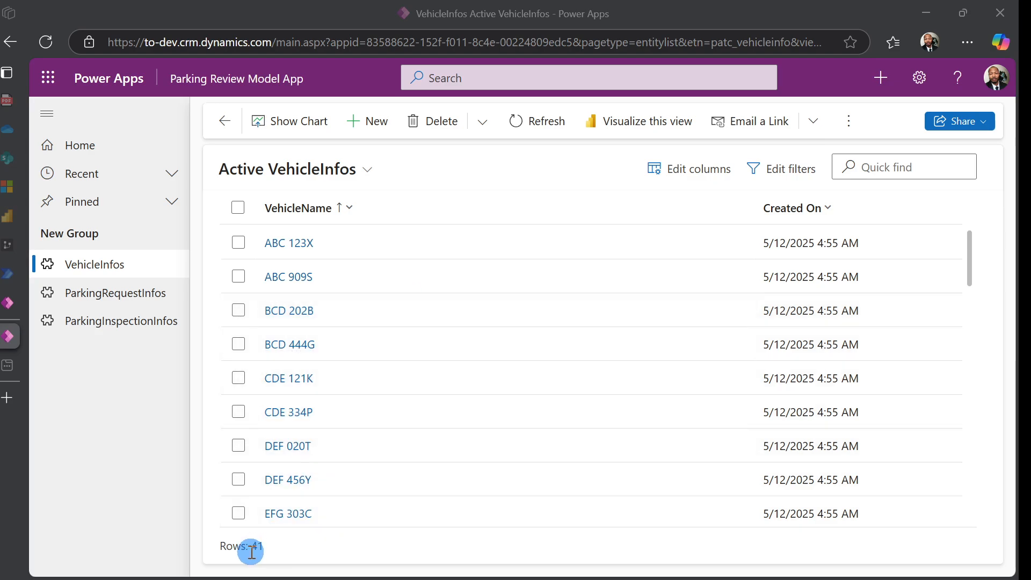
click(533, 134)
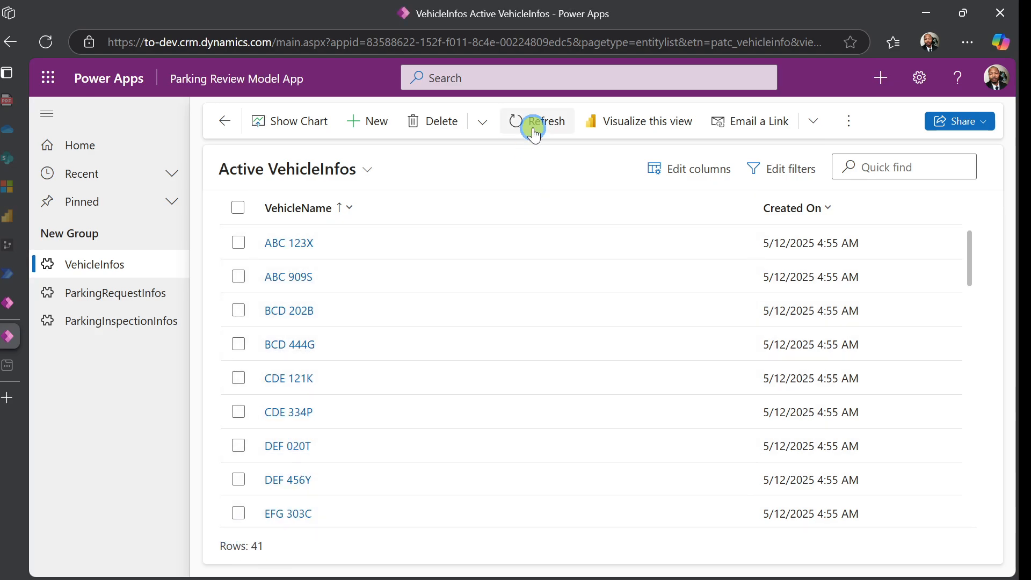
Step: Start a CSV import into the ParkingRequestInfos table using ParkingRequests.csv from the ParkingChallengeResources folder
double_click(122, 292)
drag(119, 430, 122, 395)
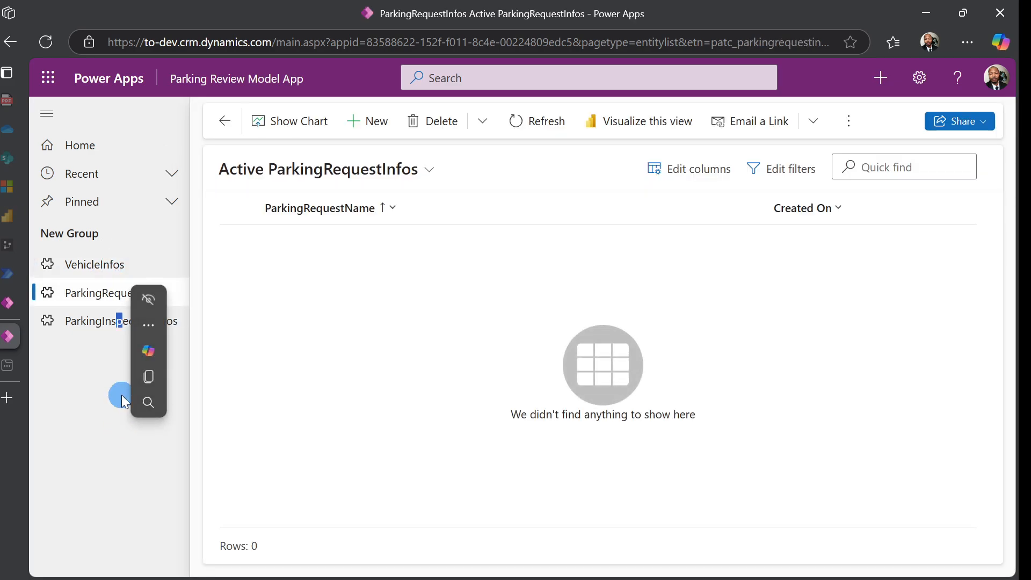
click(88, 367)
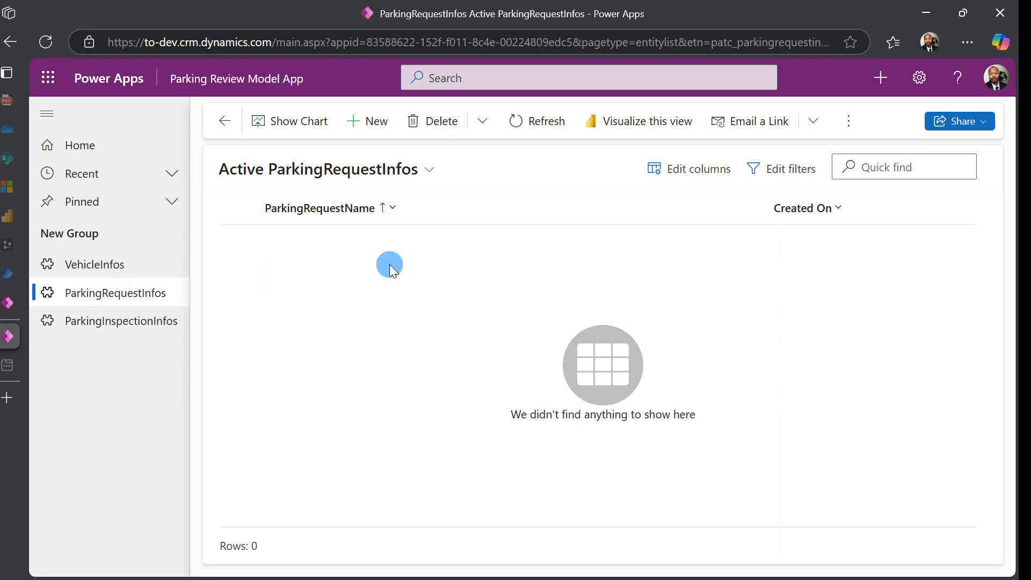
click(849, 121)
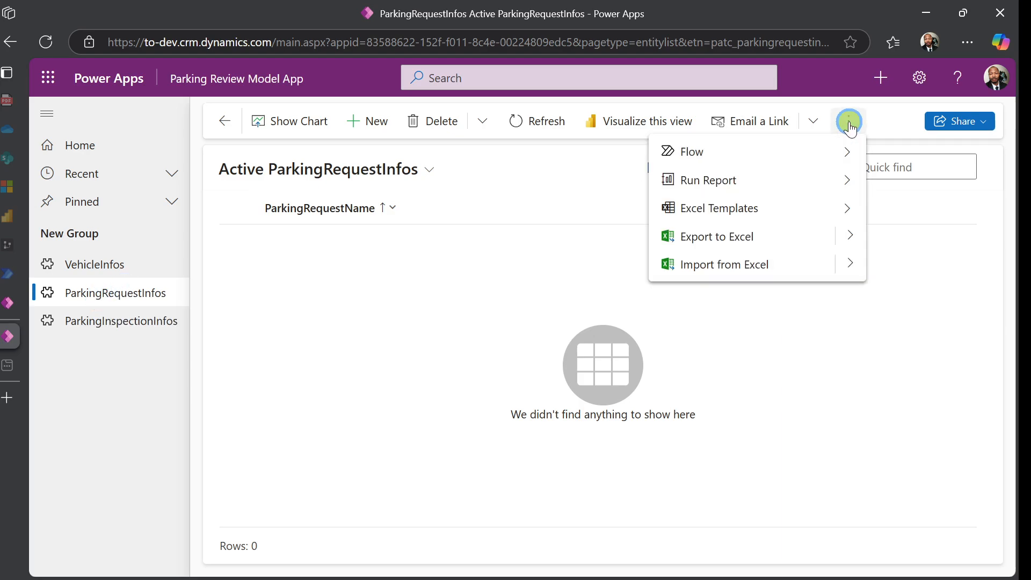
click(850, 263)
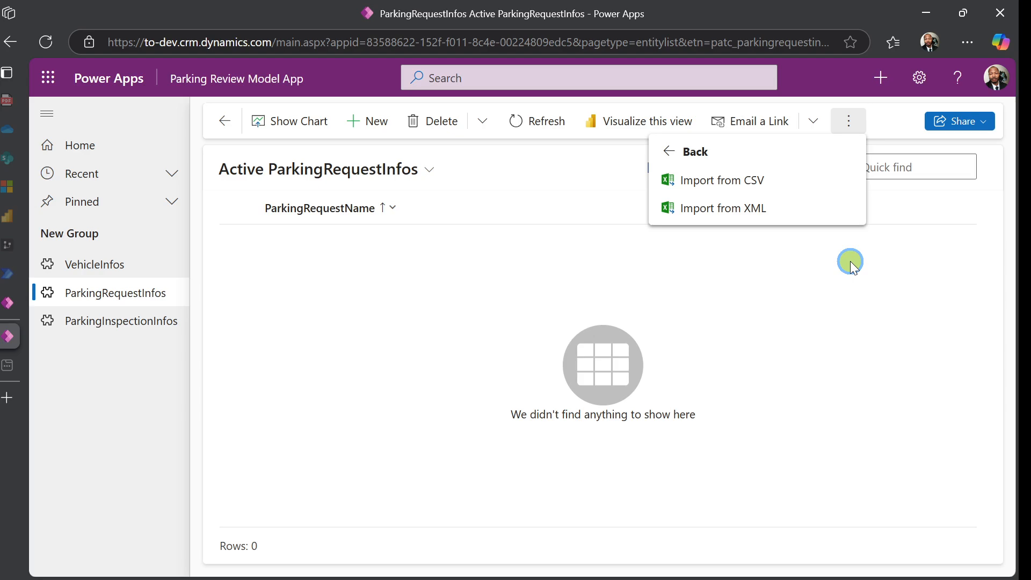
click(766, 189)
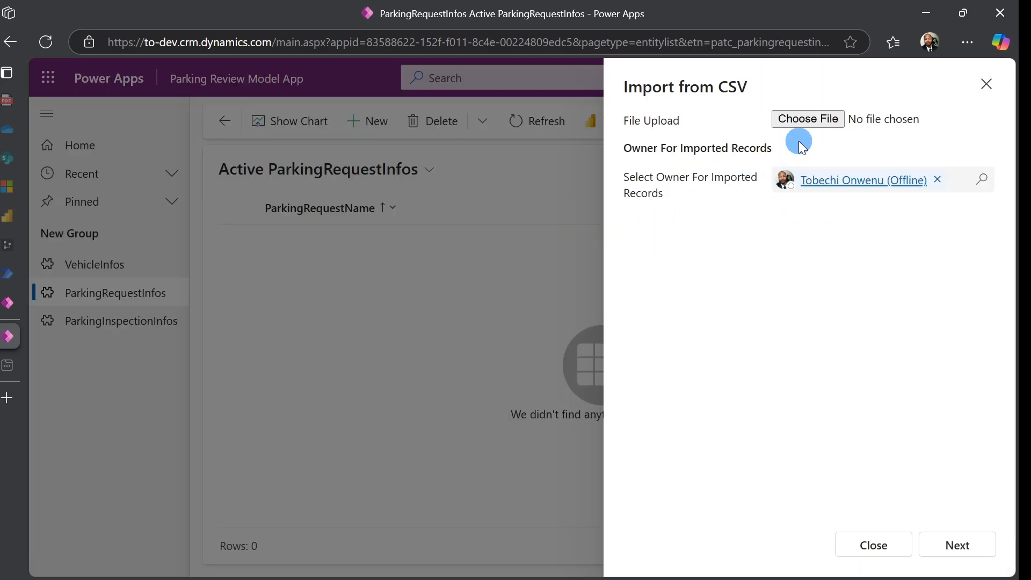
click(810, 119)
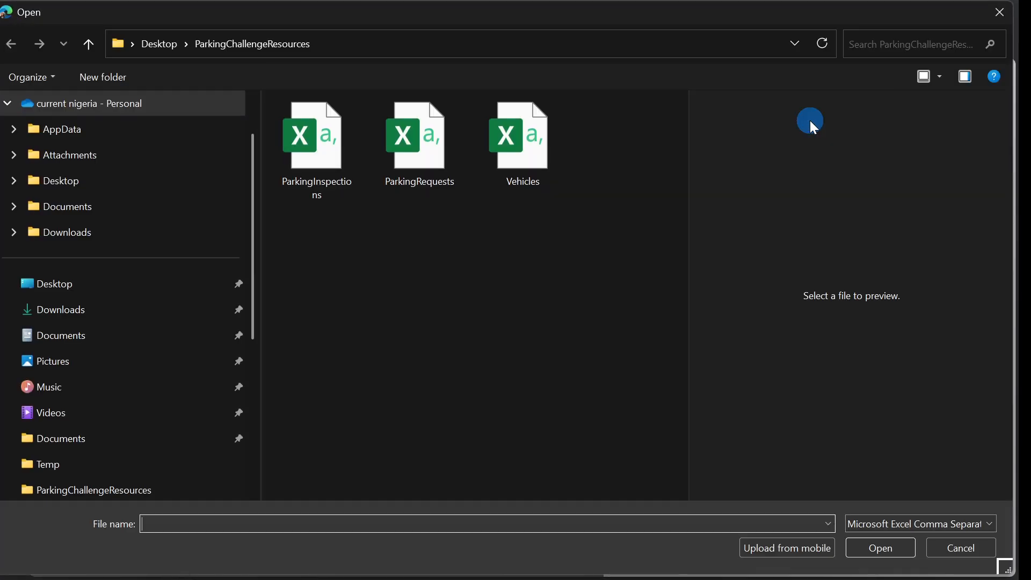
click(417, 166)
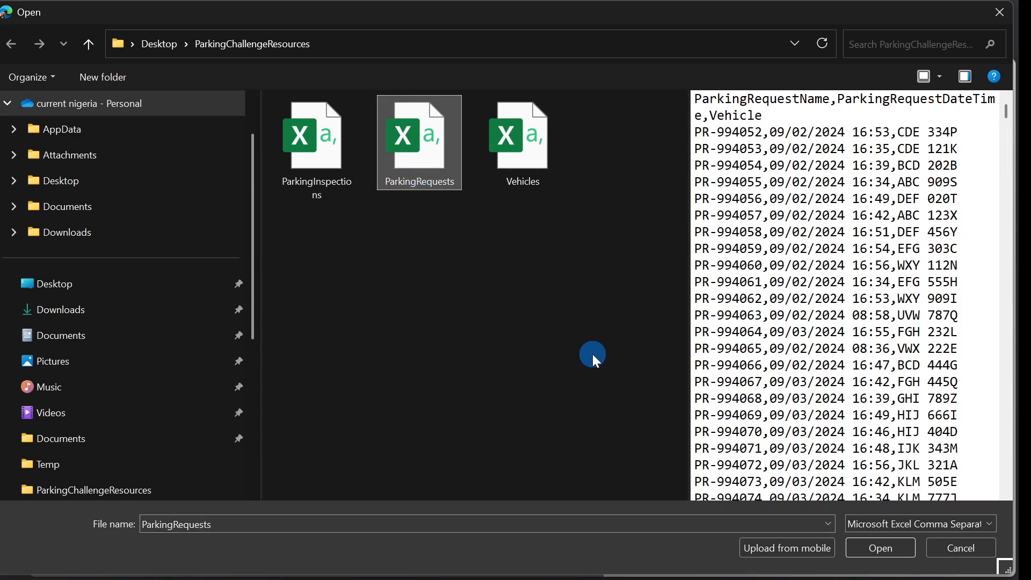
click(872, 550)
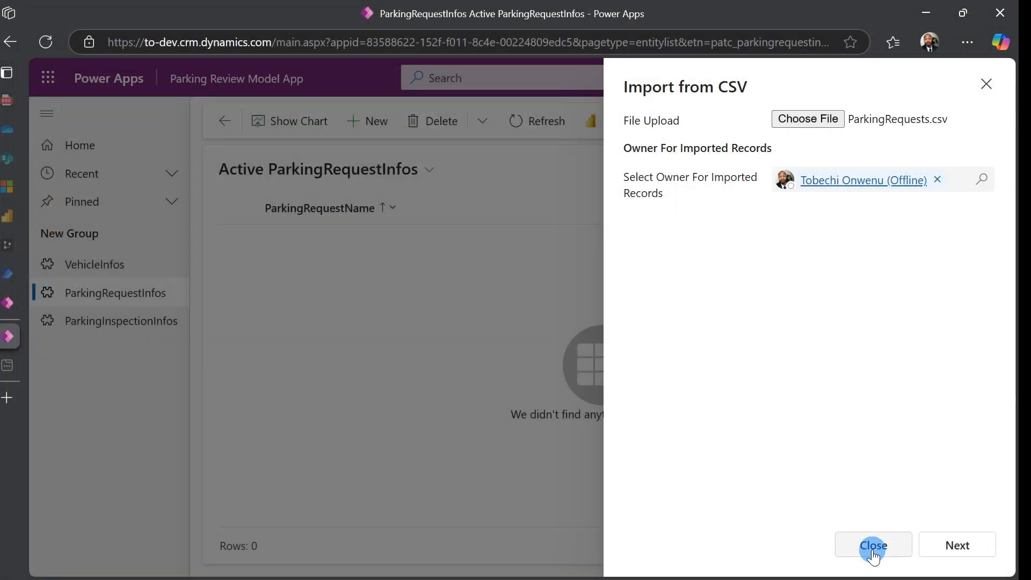
click(945, 543)
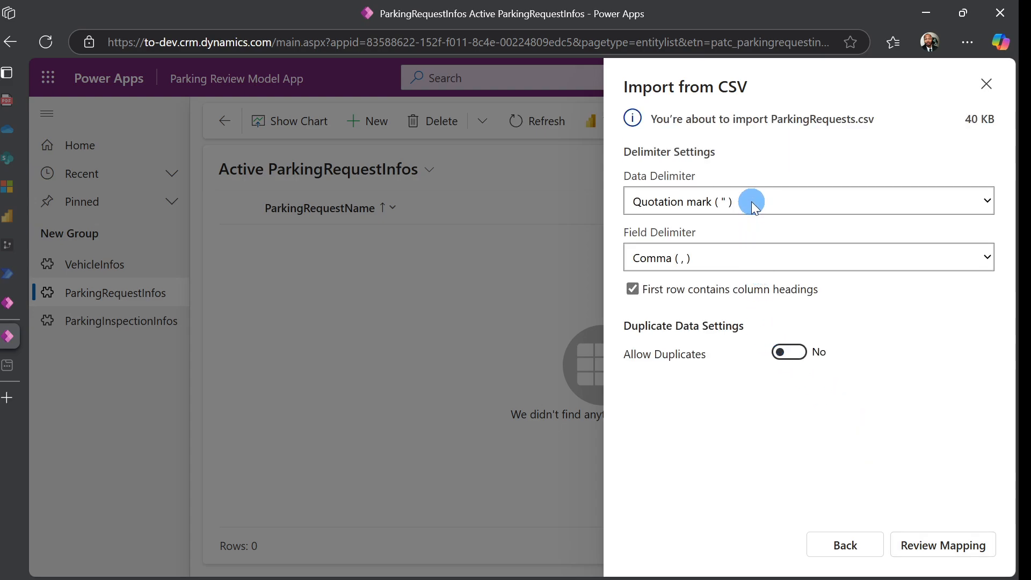
Step: Set the data delimiter of the ParkingRequests.csv import to None and proceed to the column mapping review
click(751, 202)
click(730, 275)
click(935, 547)
click(924, 545)
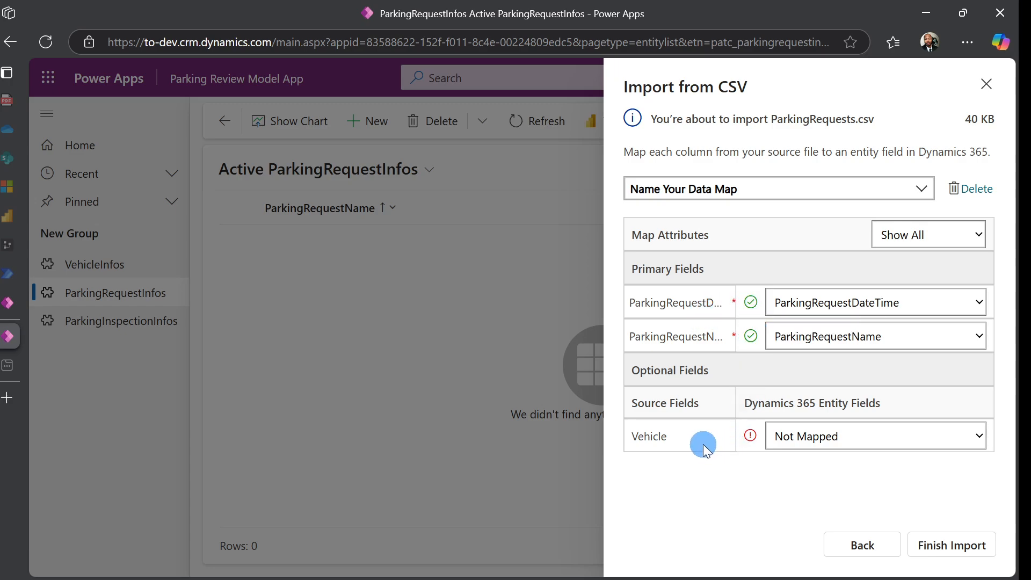
Step: Map the Vehicle source column of ParkingRequests.csv to the VehicleInfo (Lookup) field
click(971, 435)
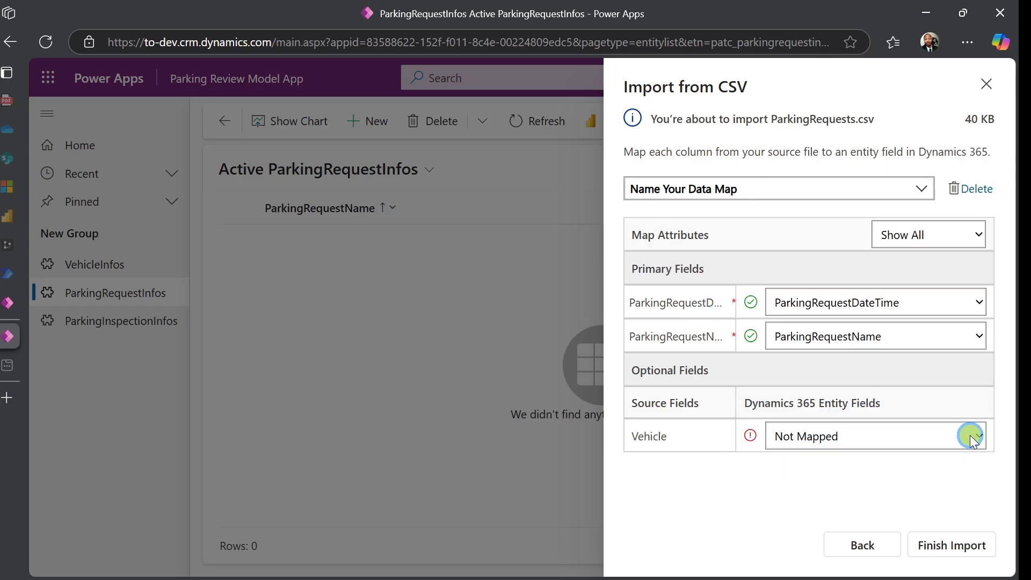
click(973, 433)
click(975, 438)
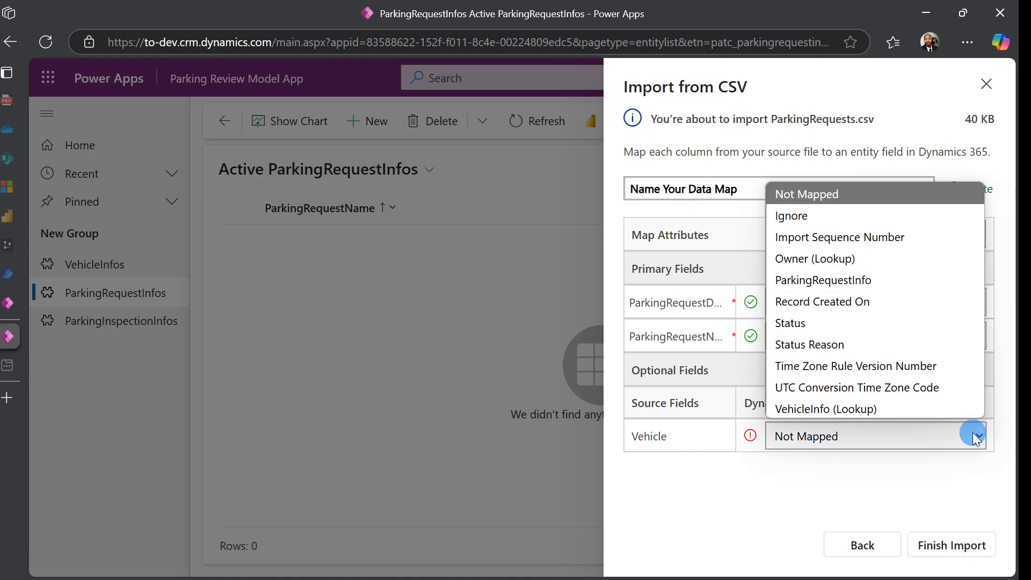
click(859, 410)
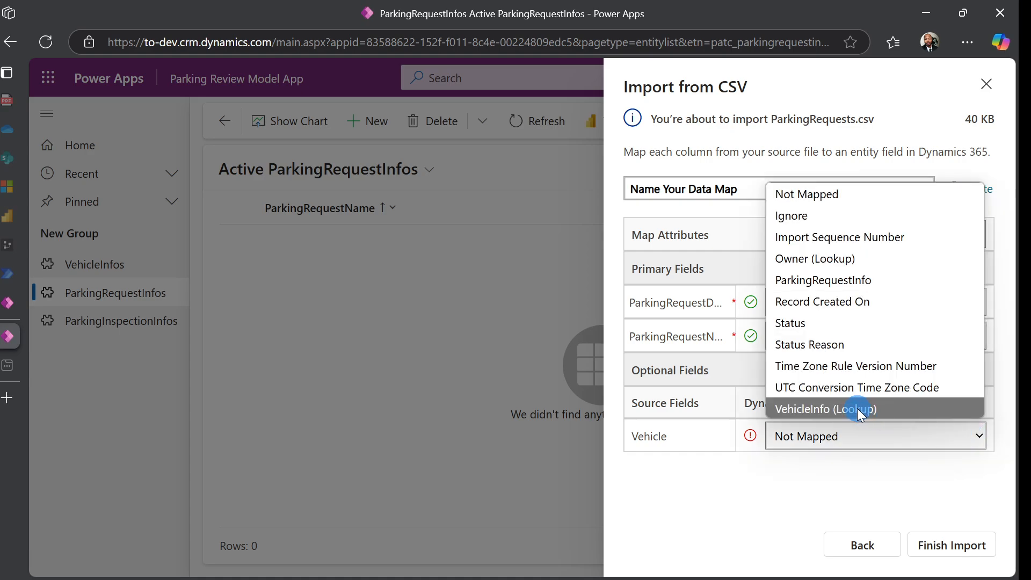
click(857, 408)
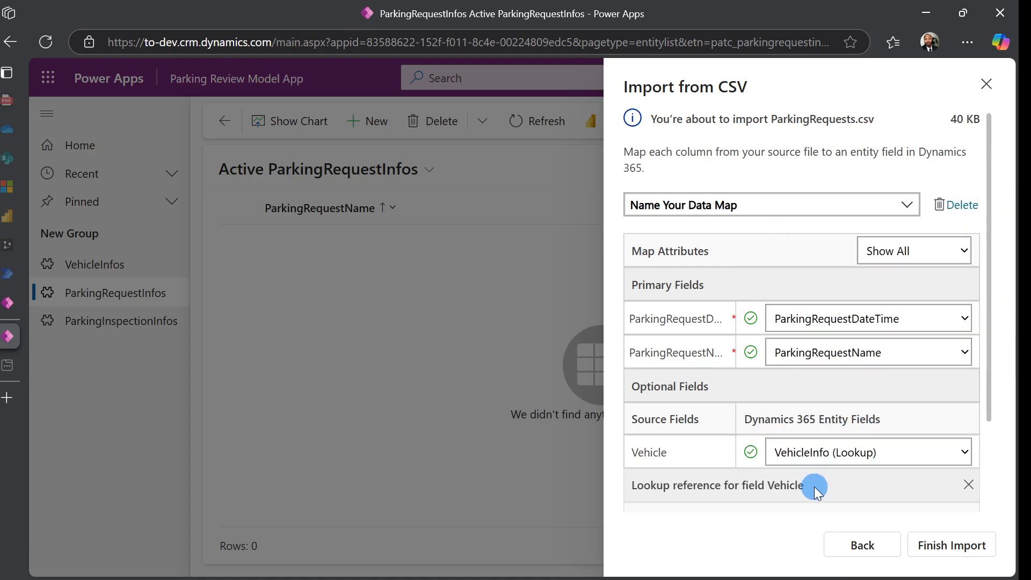
Step: Submit the ParkingRequests.csv import, ignoring the unmapped fields, and close the import pane
scroll(865, 500, down, 2)
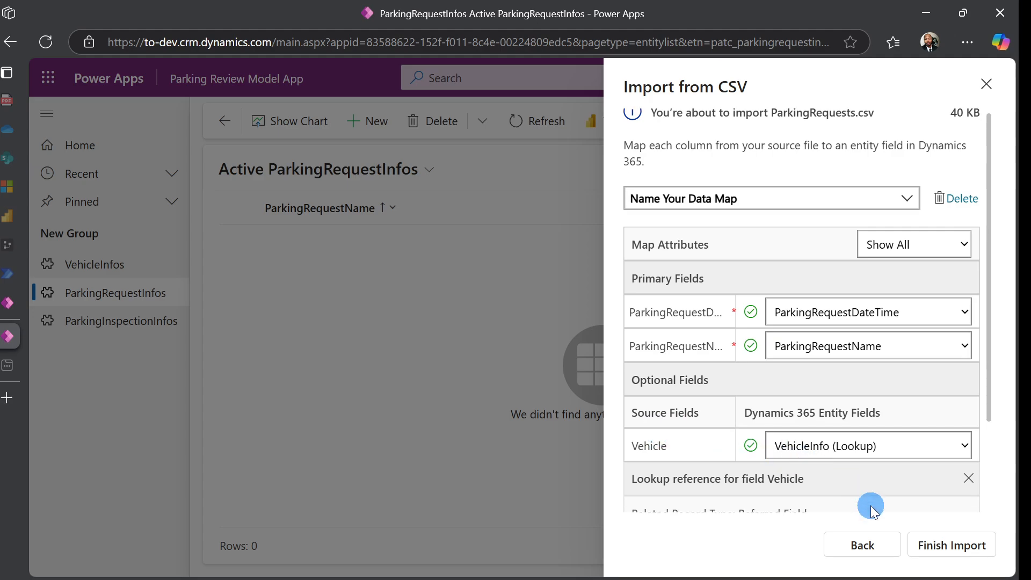
click(941, 553)
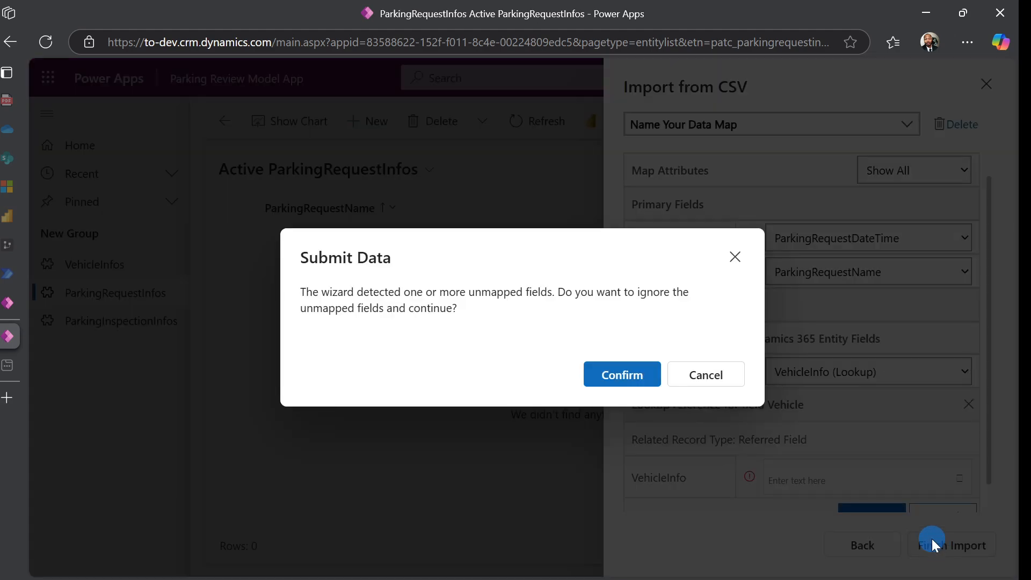
click(643, 376)
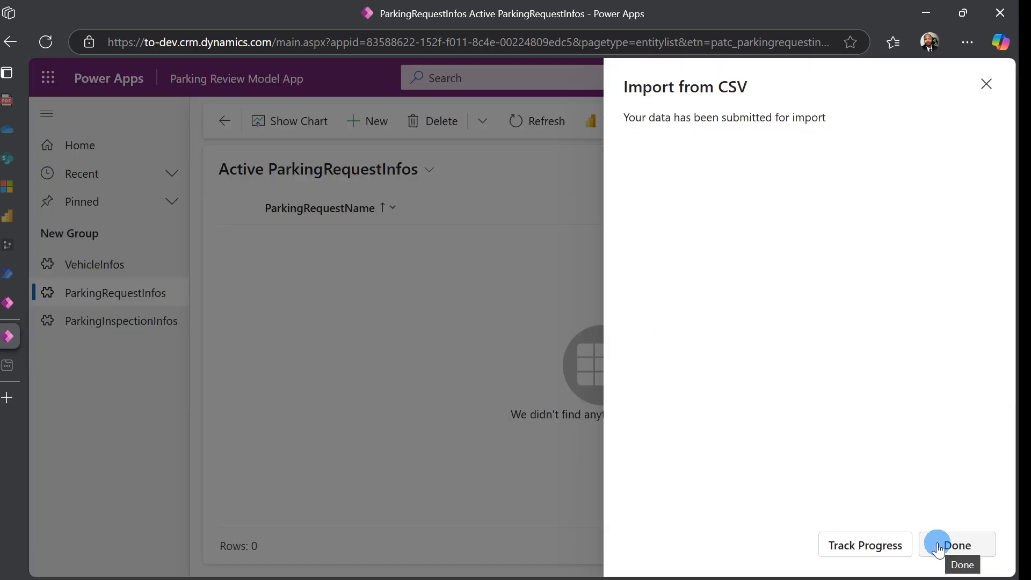
click(938, 548)
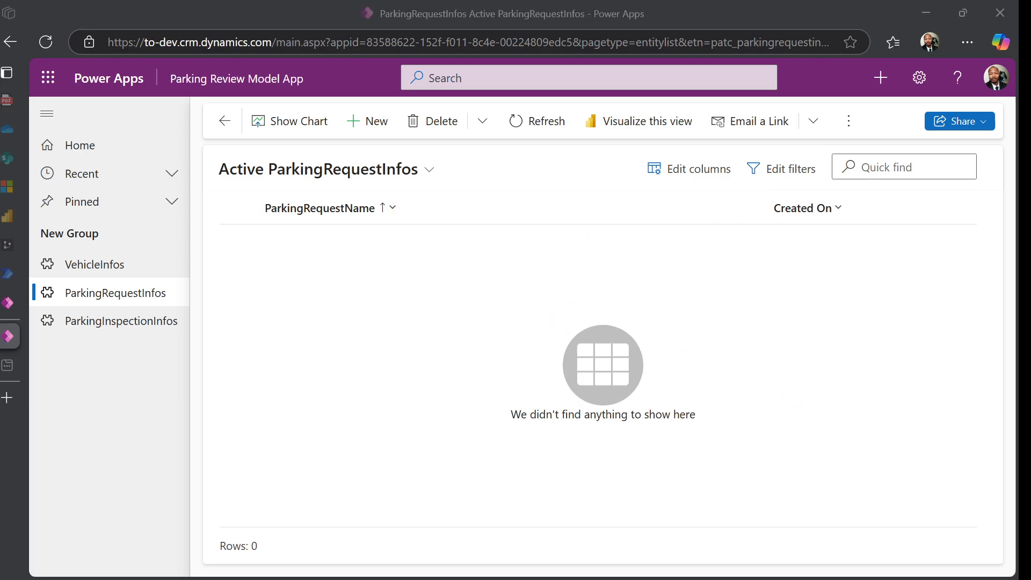
Step: Refresh the Active ParkingRequestInfos view repeatedly to check the progress of the imported parking requests
click(524, 122)
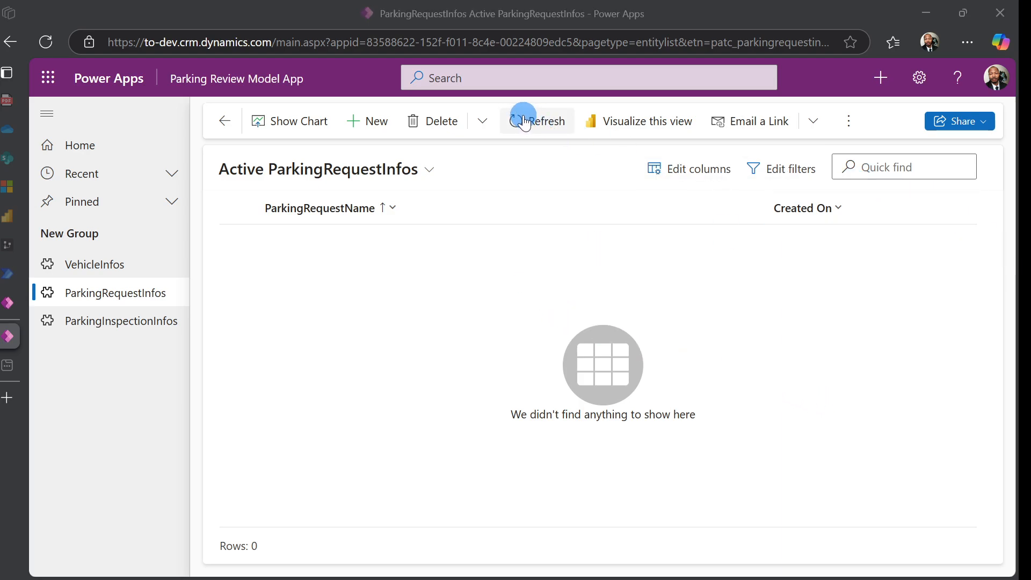
click(523, 125)
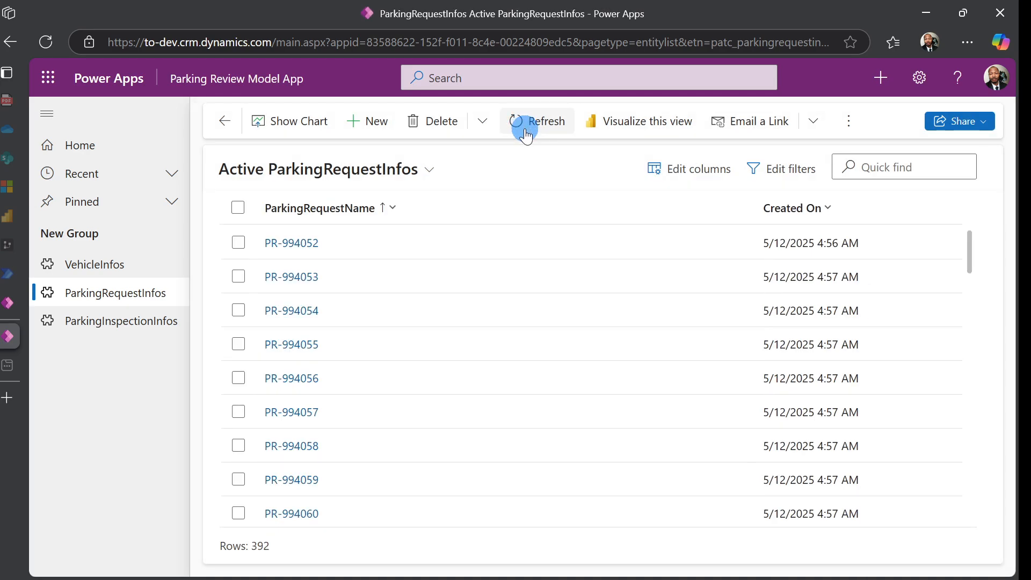
click(523, 208)
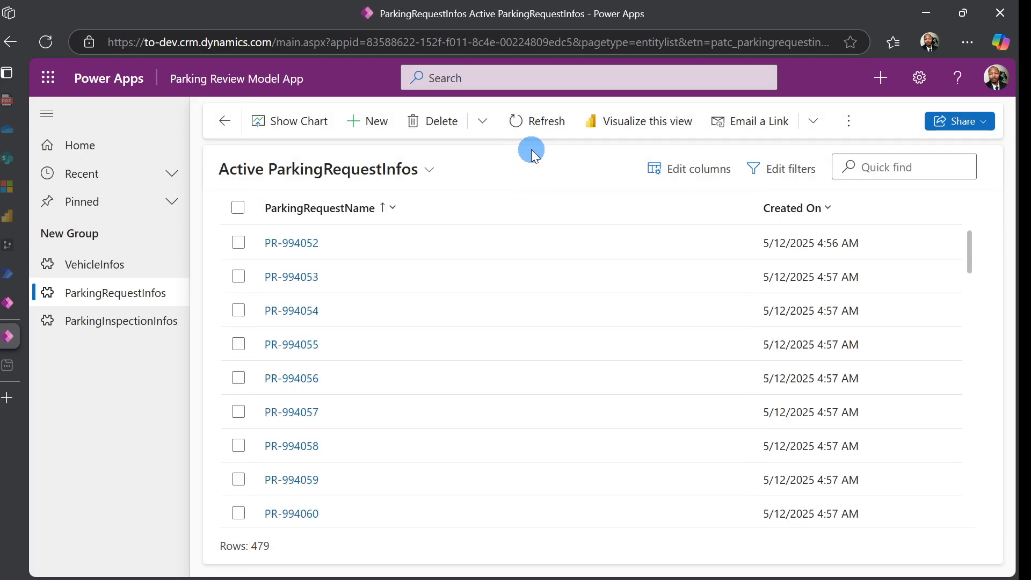
click(529, 124)
click(530, 197)
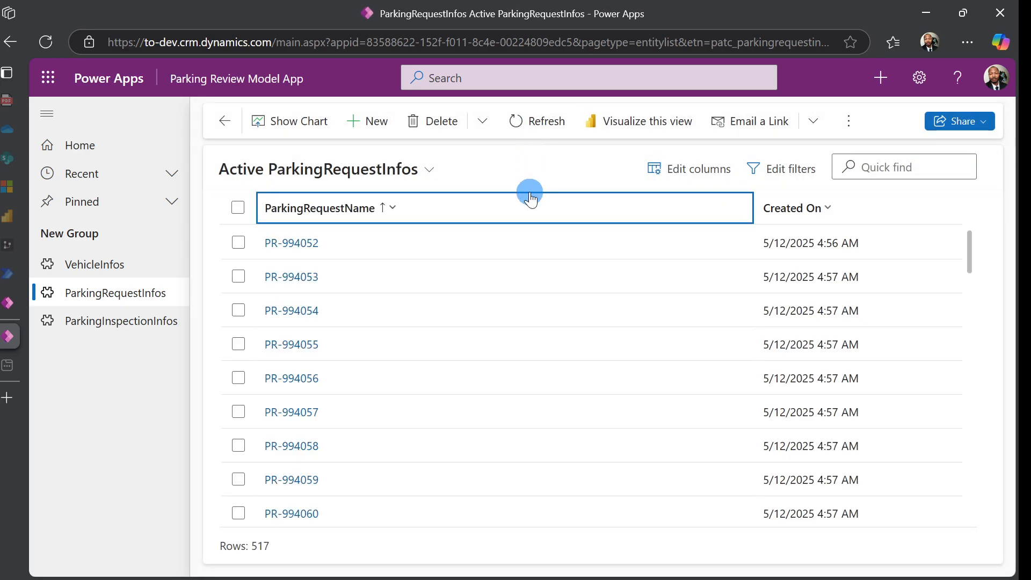
click(534, 121)
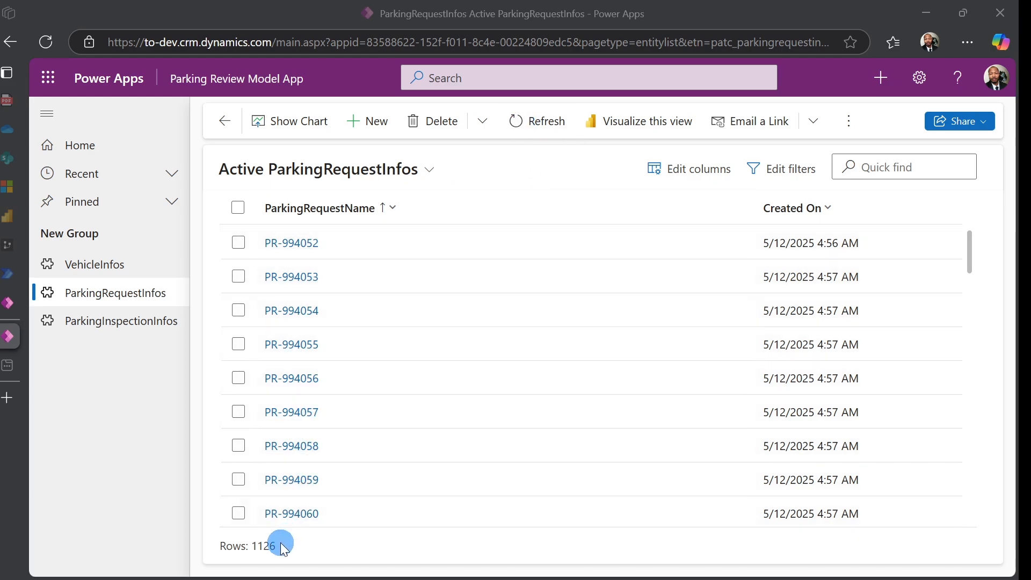
click(519, 122)
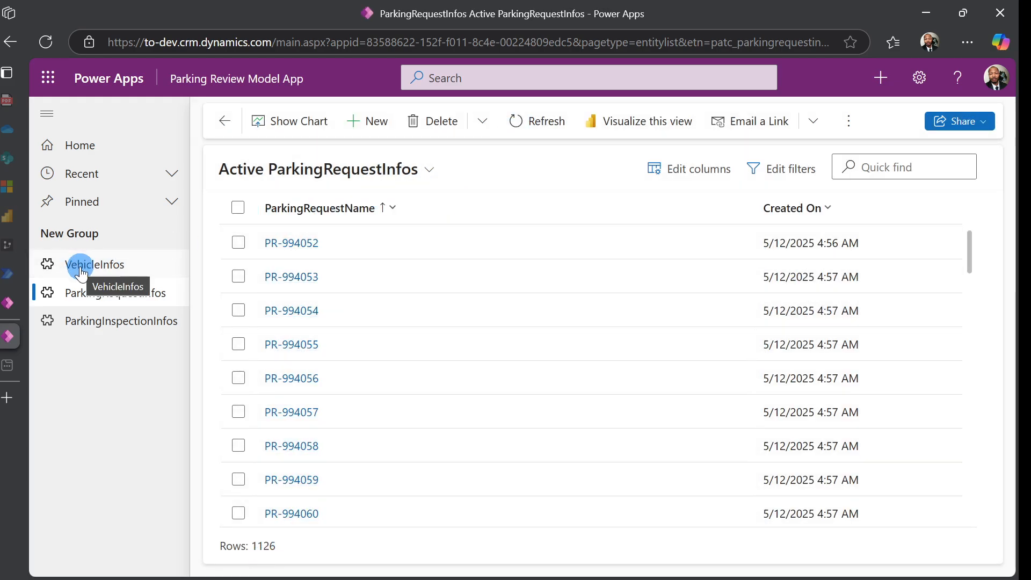
Step: Start a CSV import into the ParkingInspectionInfos table using ParkingInspections.csv from the ParkingChallengeResources folder
click(95, 324)
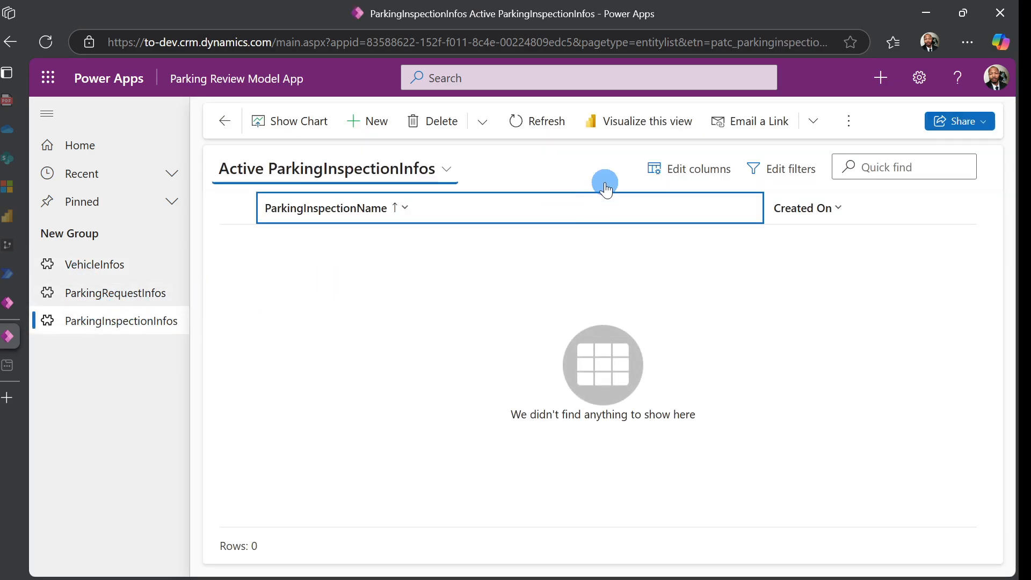
click(853, 123)
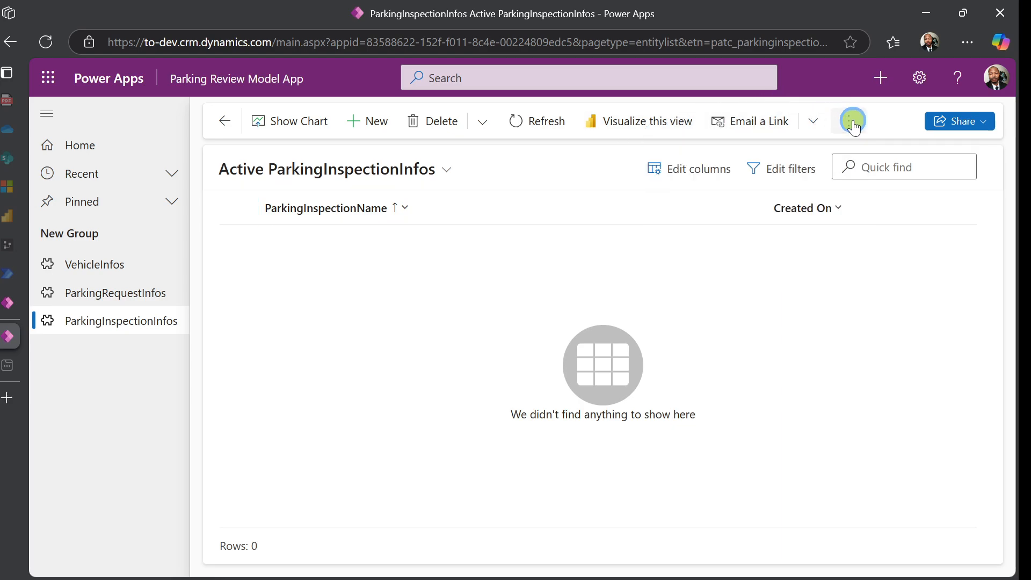
click(851, 124)
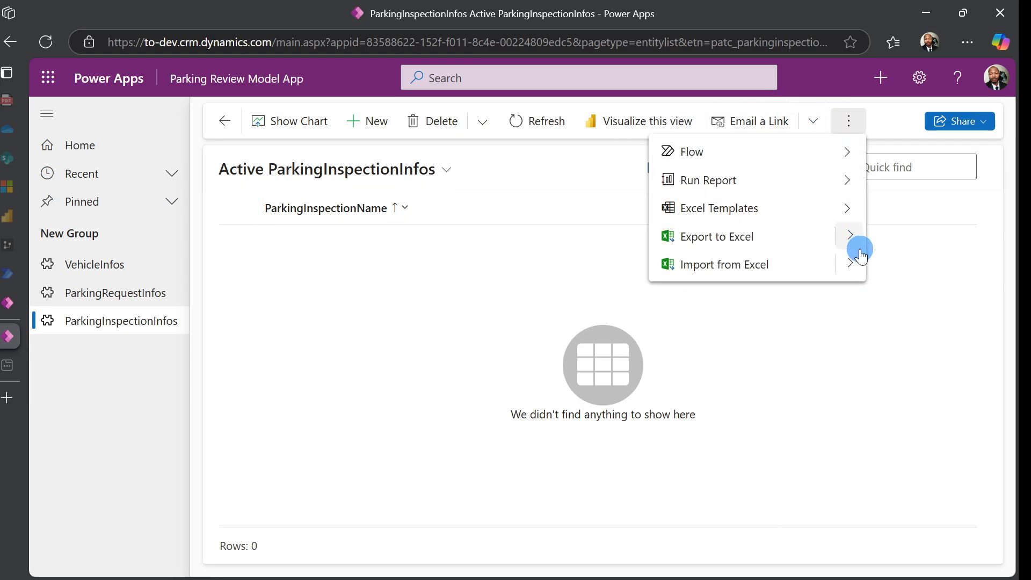
click(853, 263)
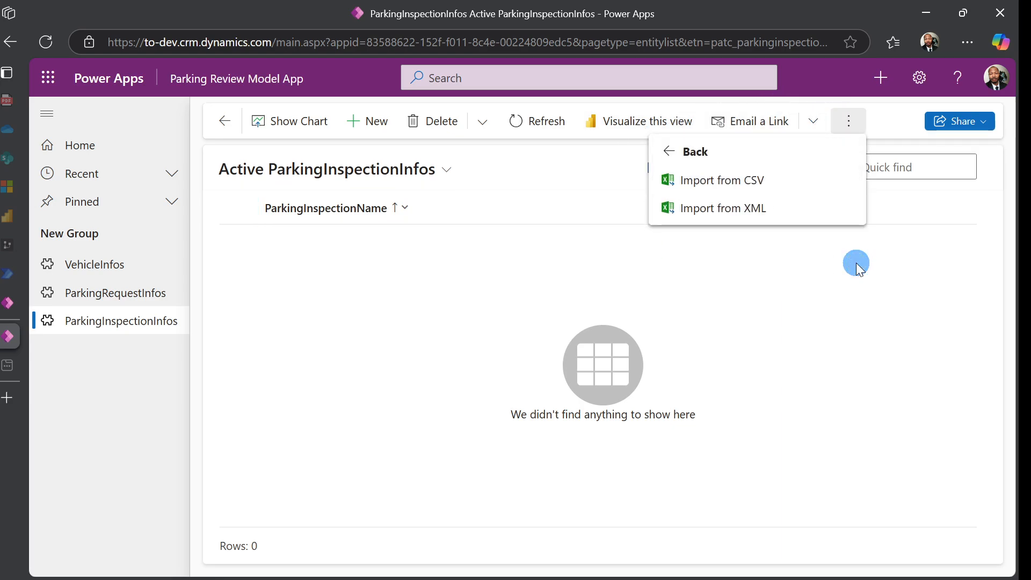
click(755, 184)
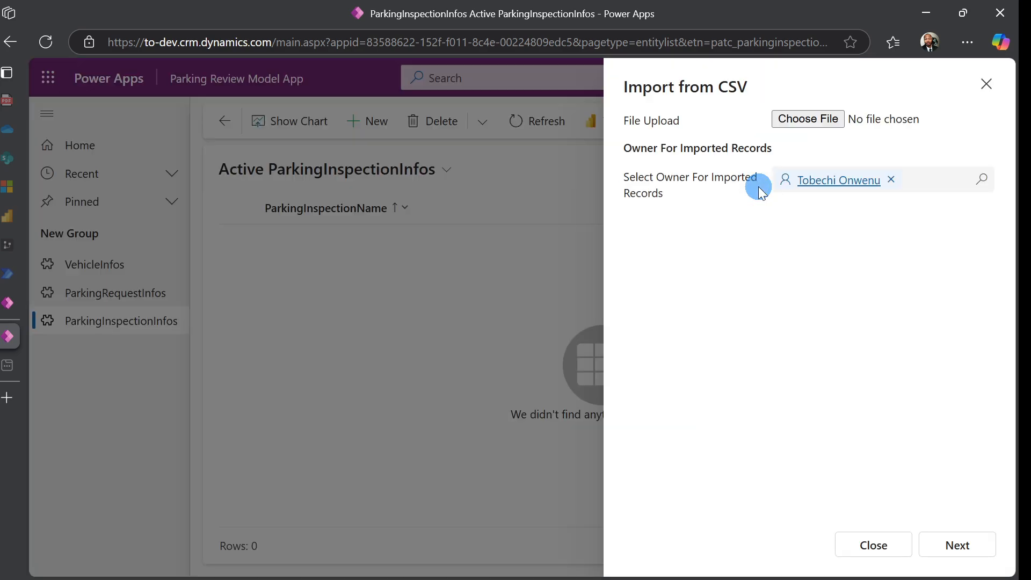
click(820, 121)
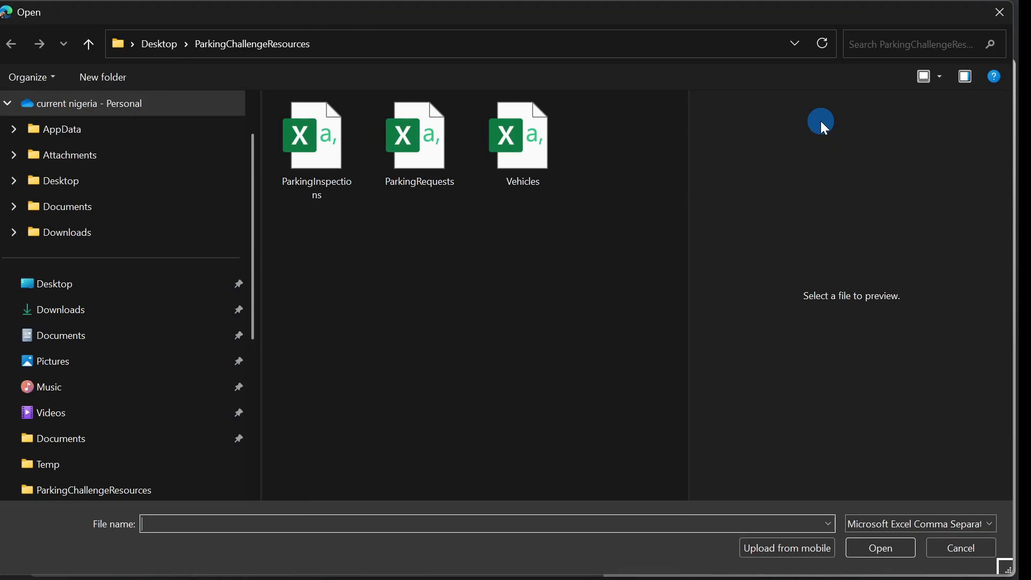
click(400, 171)
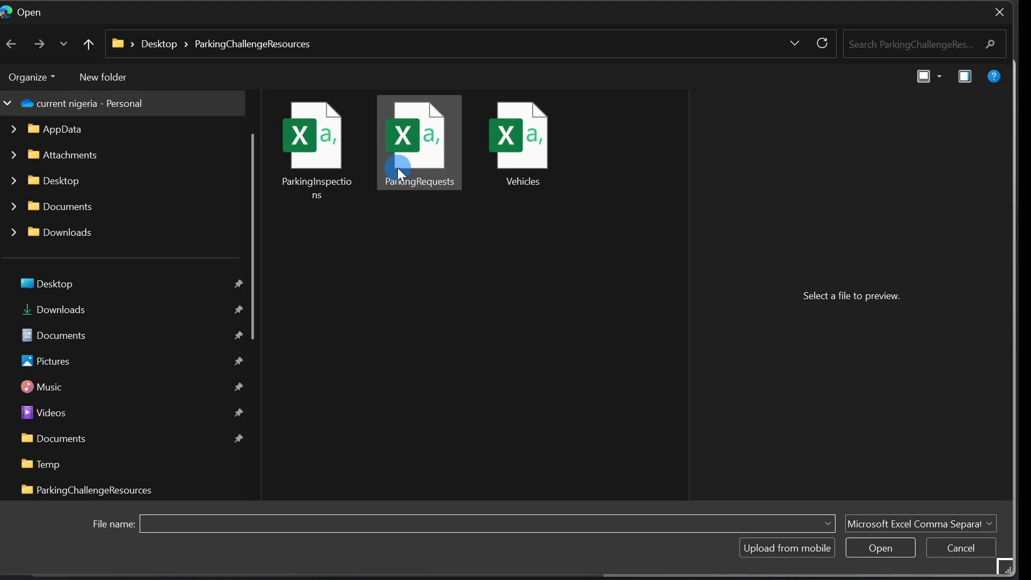
click(350, 162)
double_click(339, 159)
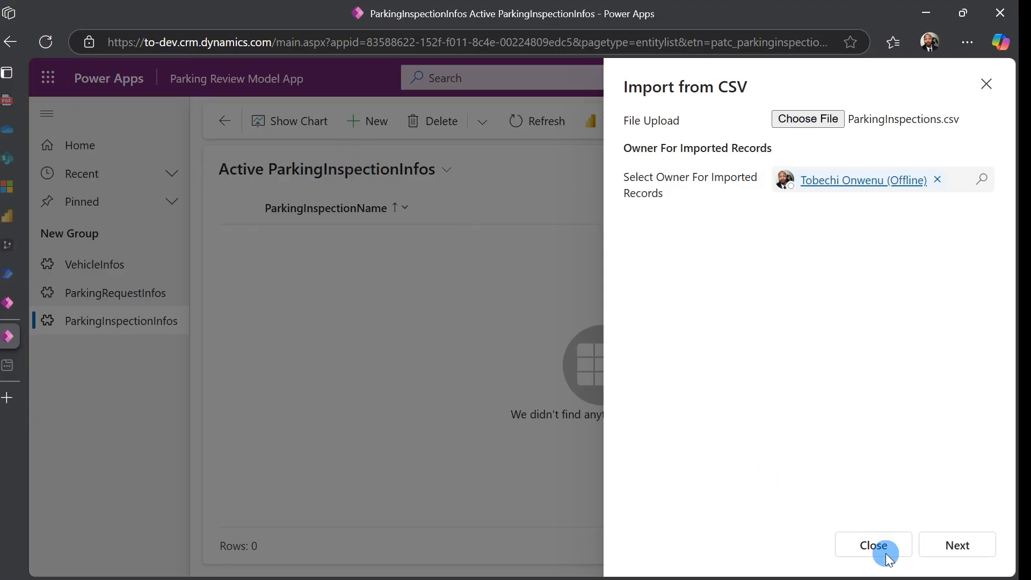
Step: Set the data delimiter of the ParkingInspections.csv import to None and proceed to the column mapping review
click(945, 545)
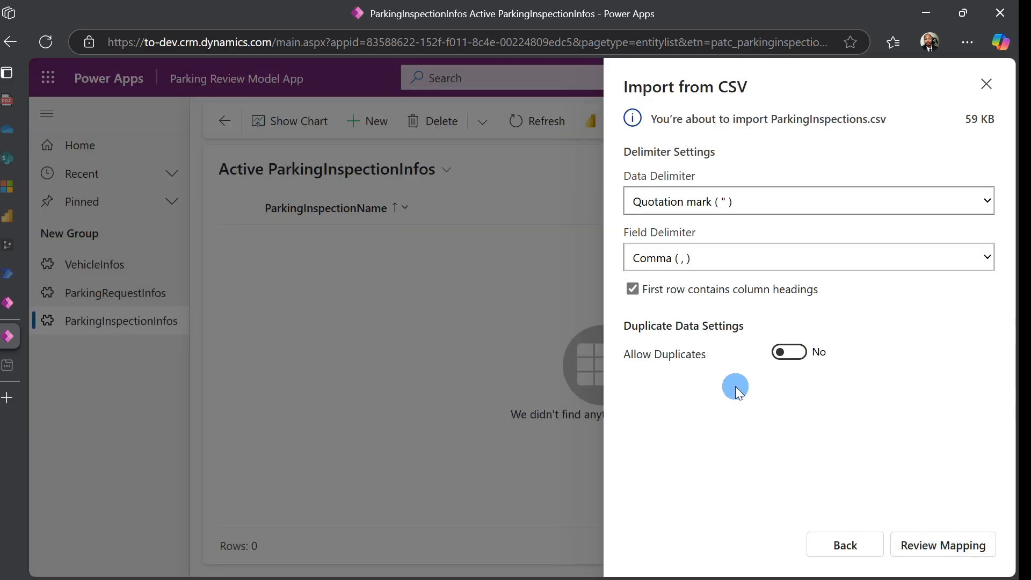
click(723, 204)
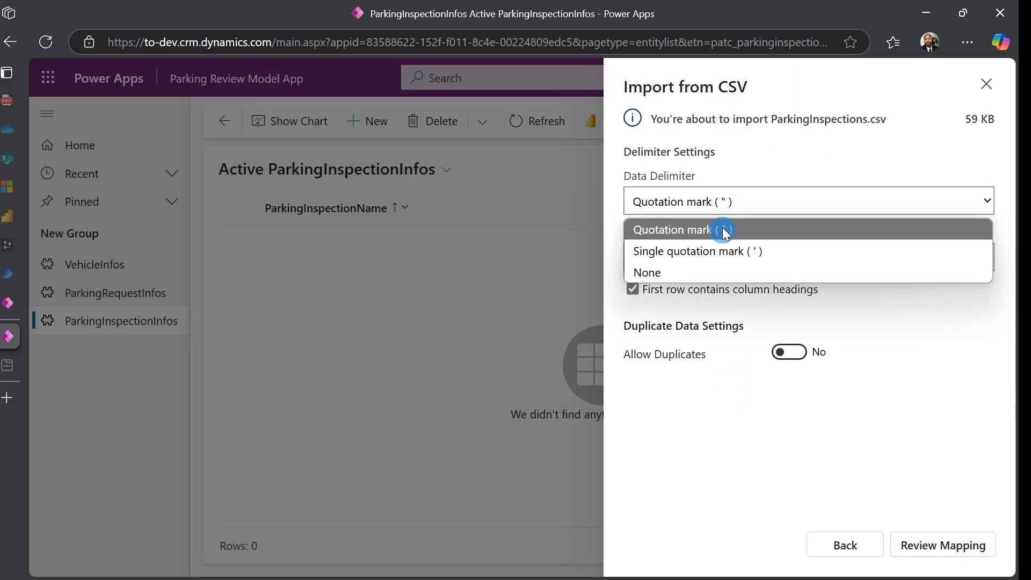
click(719, 265)
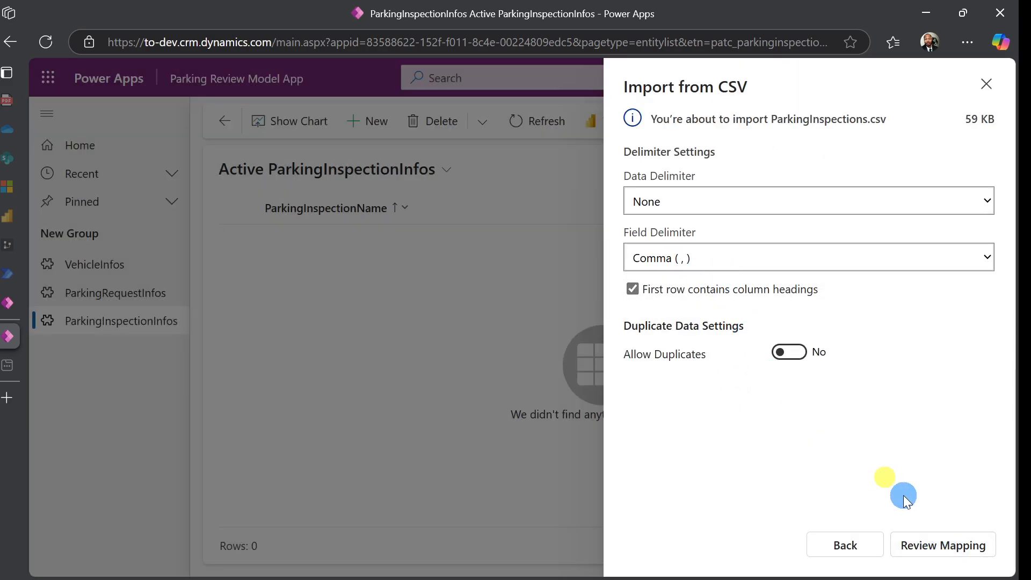
click(922, 541)
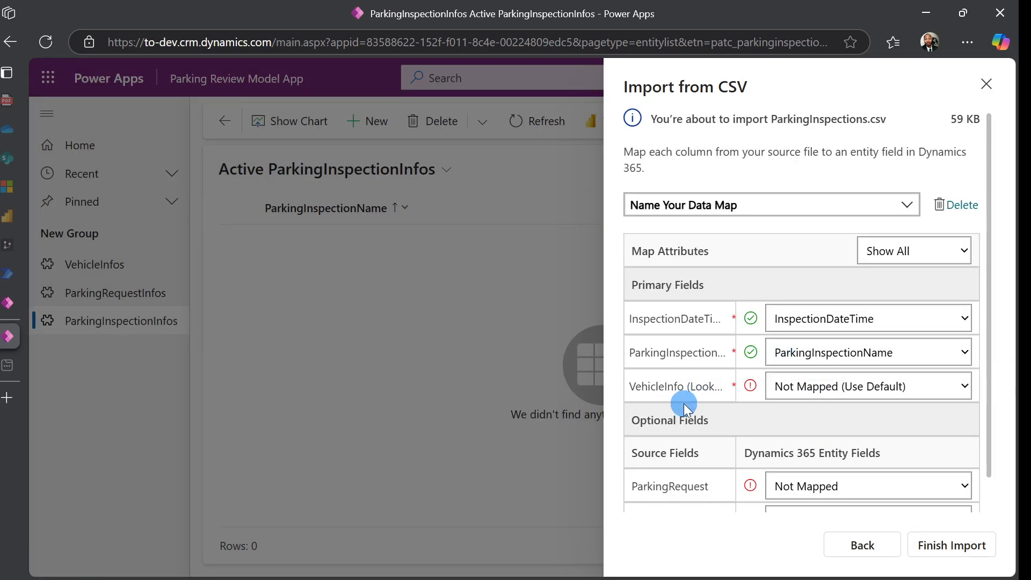
Step: Try to map the ParkingRequest source column to ParkingRequestInfo (Lookup), and close the ParkingInspections.csv import without submitting it
click(865, 392)
click(865, 392)
click(865, 392)
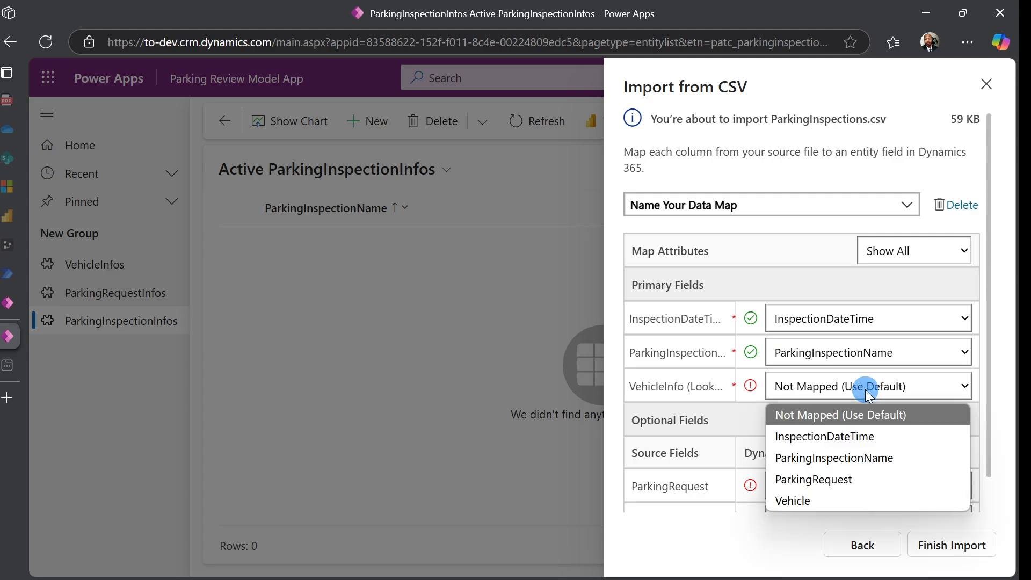
click(739, 412)
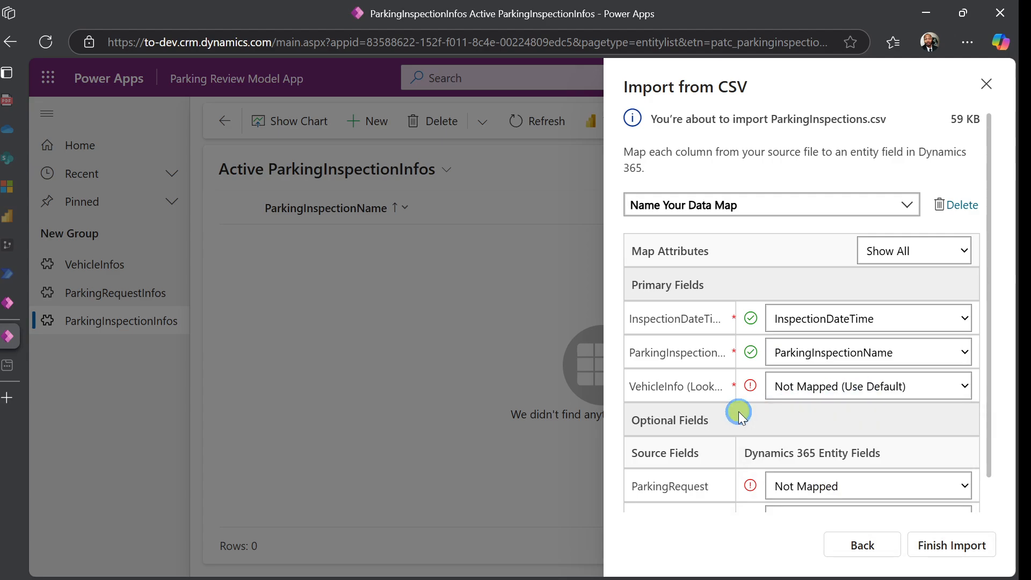
scroll(741, 414, down, 1)
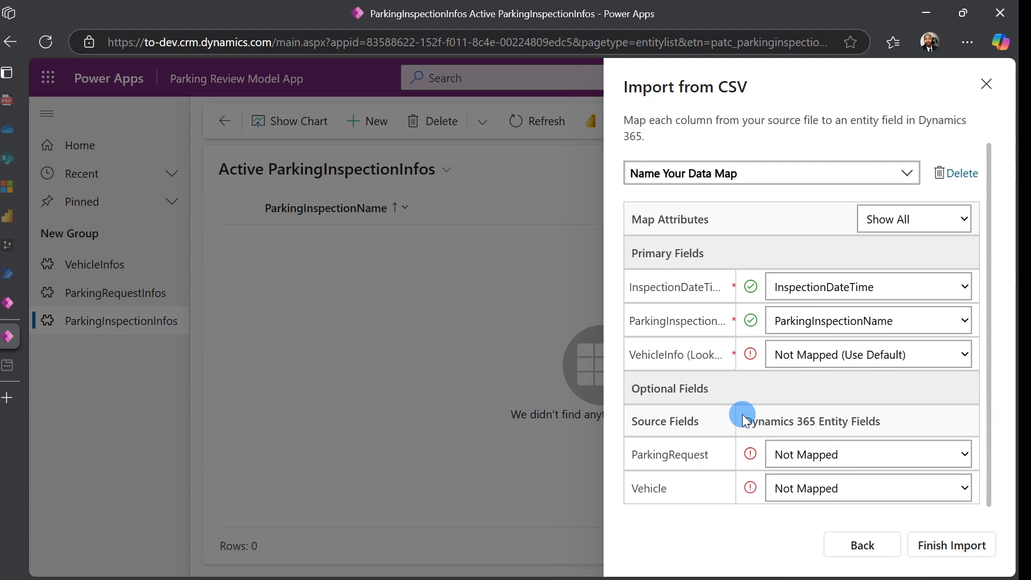
click(826, 459)
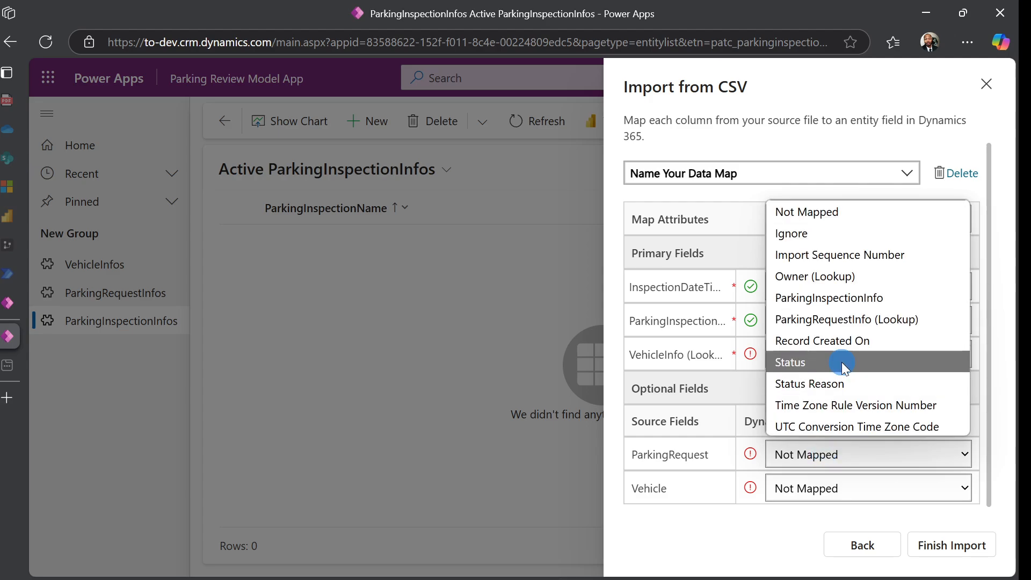
click(842, 320)
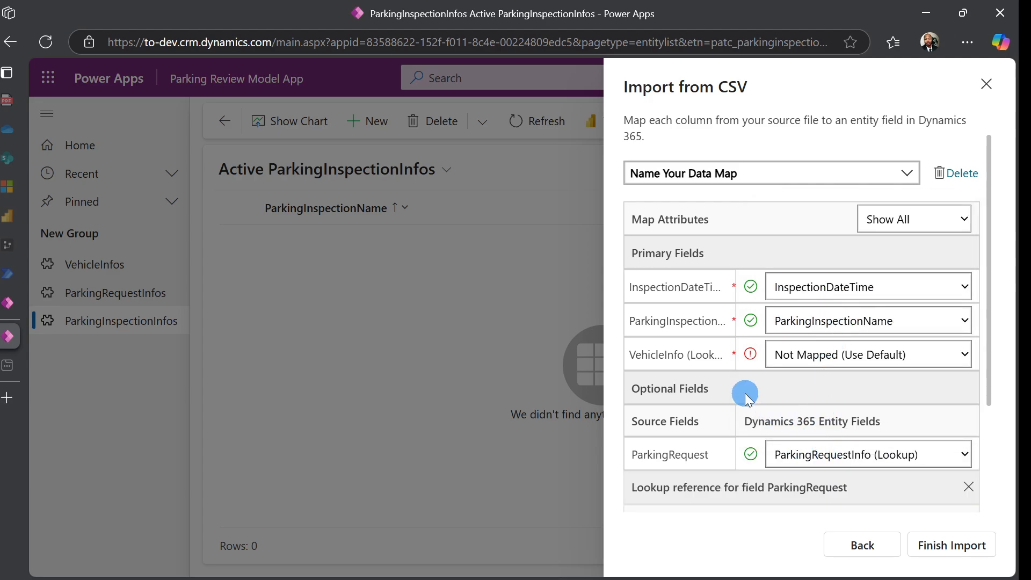
click(795, 357)
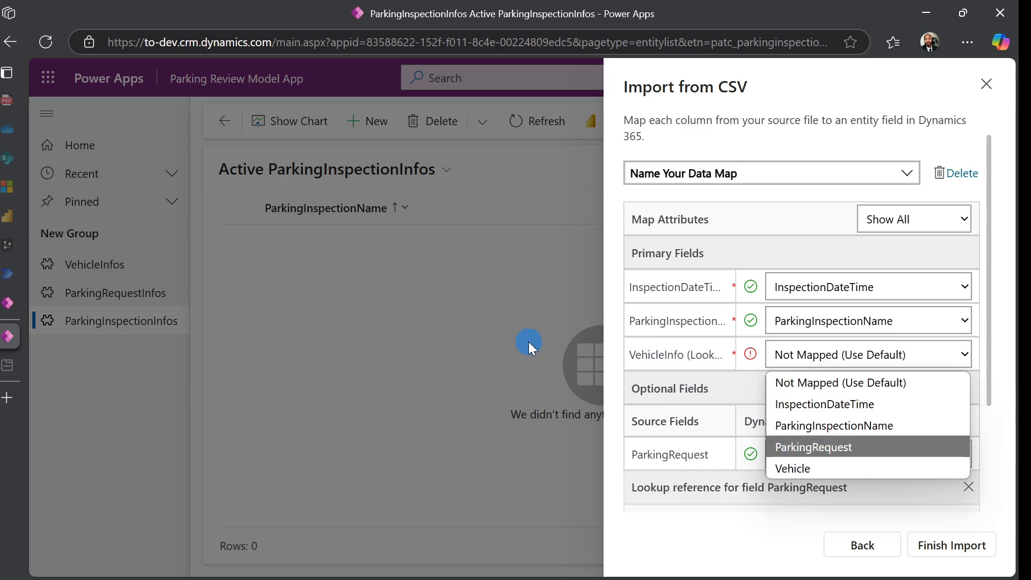
click(989, 84)
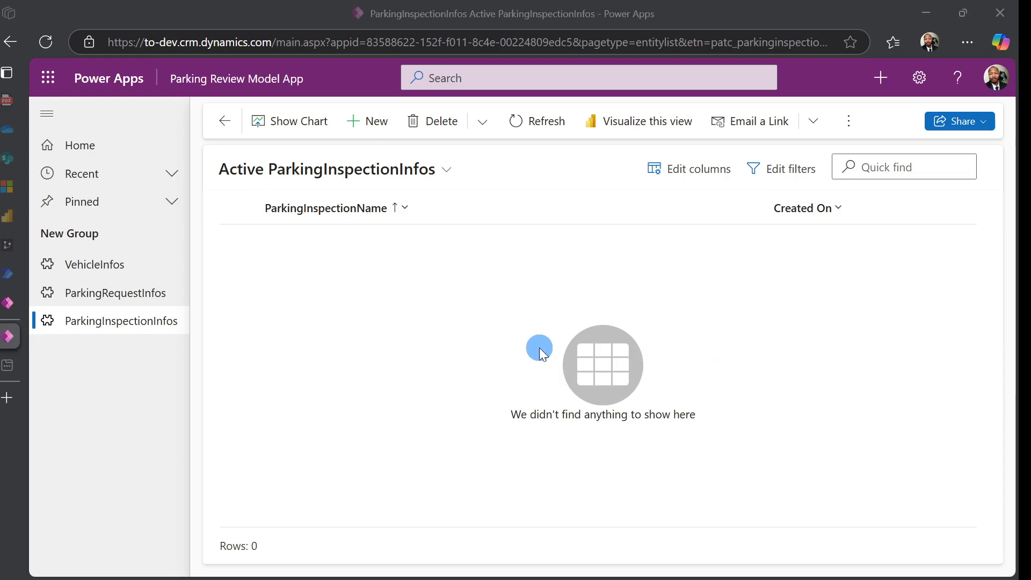
Step: Switch to the Parking Review Model App designer, leave it, and open the Parking Challenge Demo solution
click(12, 306)
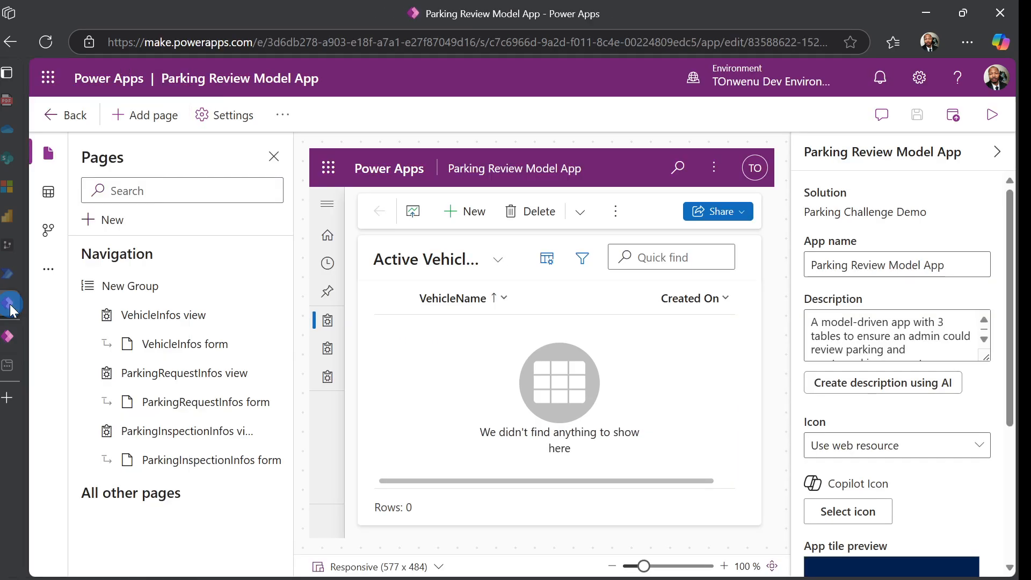
click(69, 117)
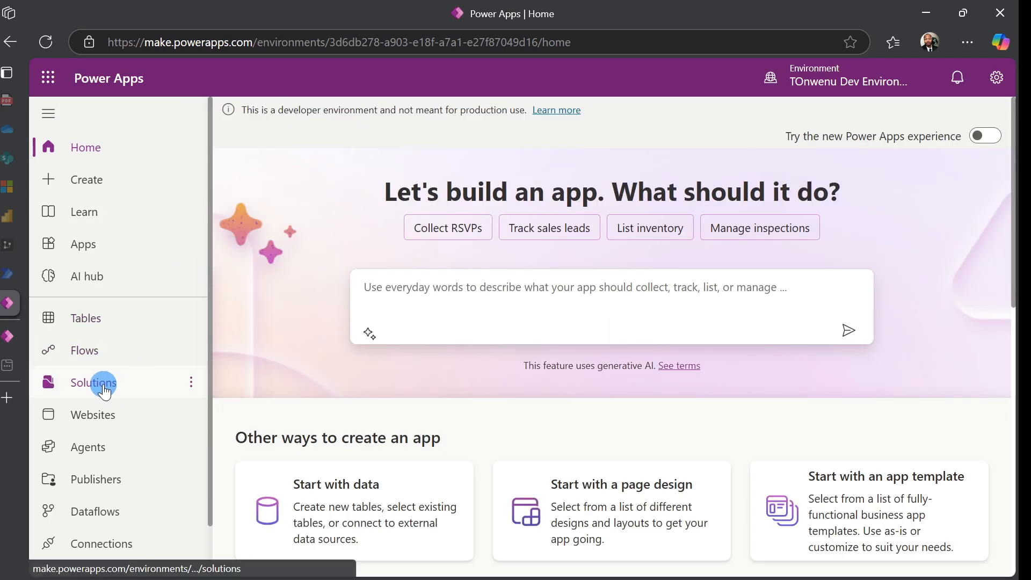
click(105, 391)
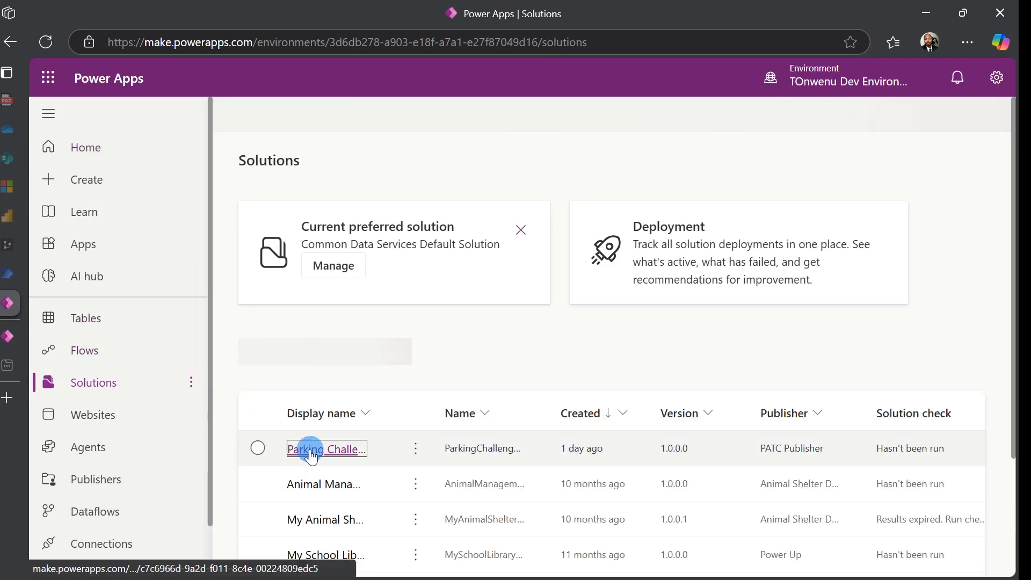
click(310, 449)
click(310, 446)
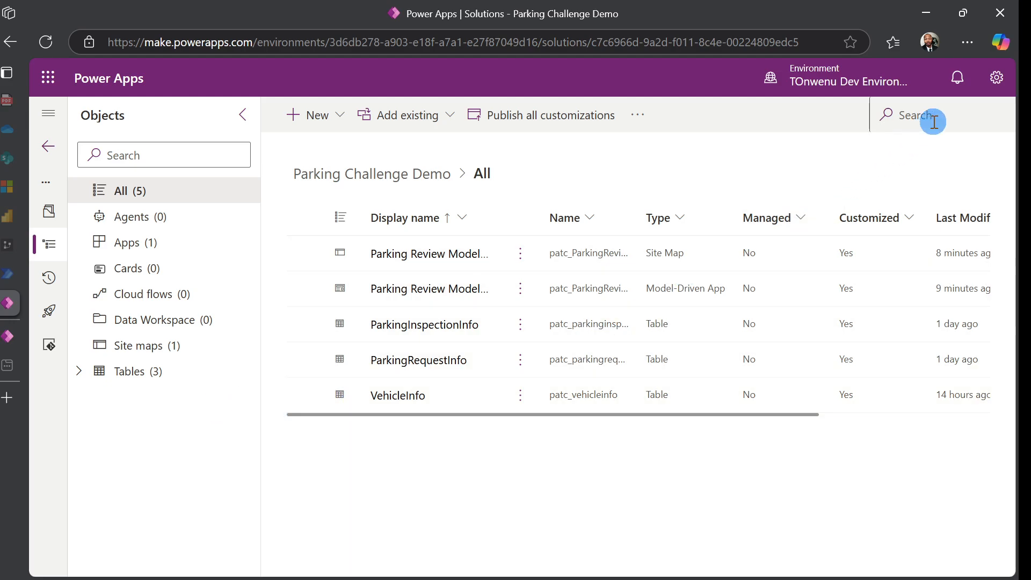
Step: Switch to the Power Platform admin center and open the settings of the Developer-type environment
click(994, 78)
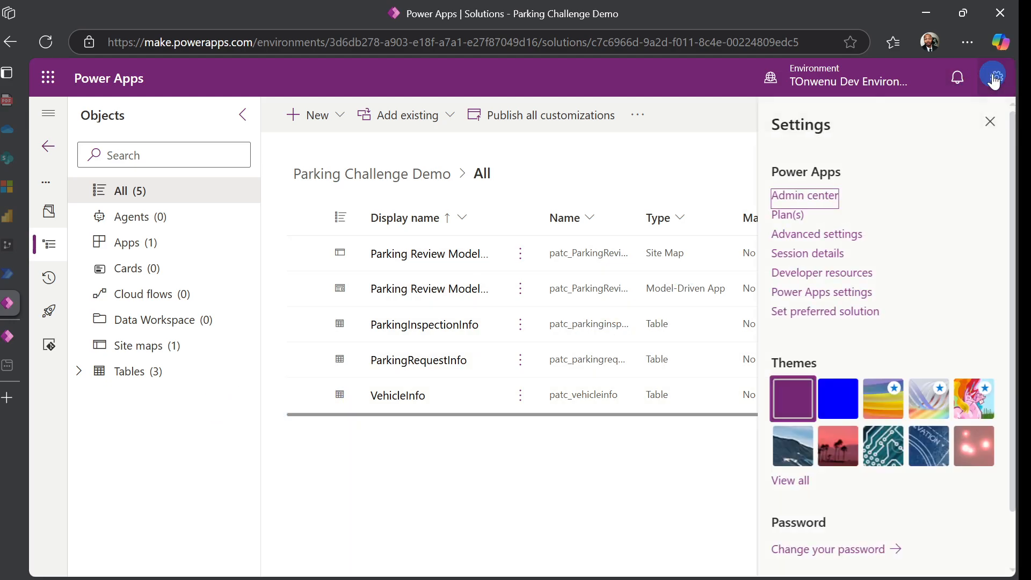
click(818, 195)
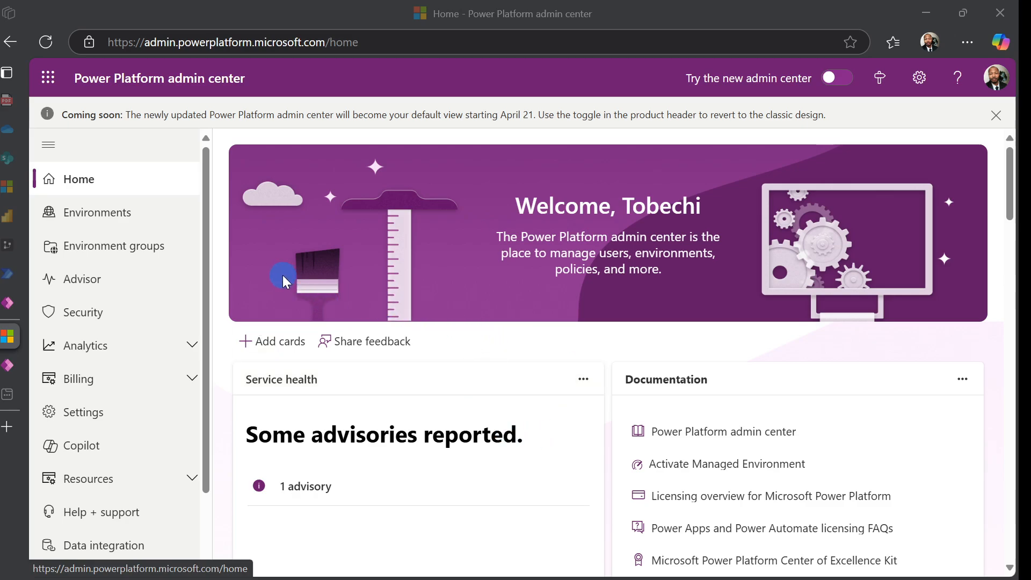
click(108, 214)
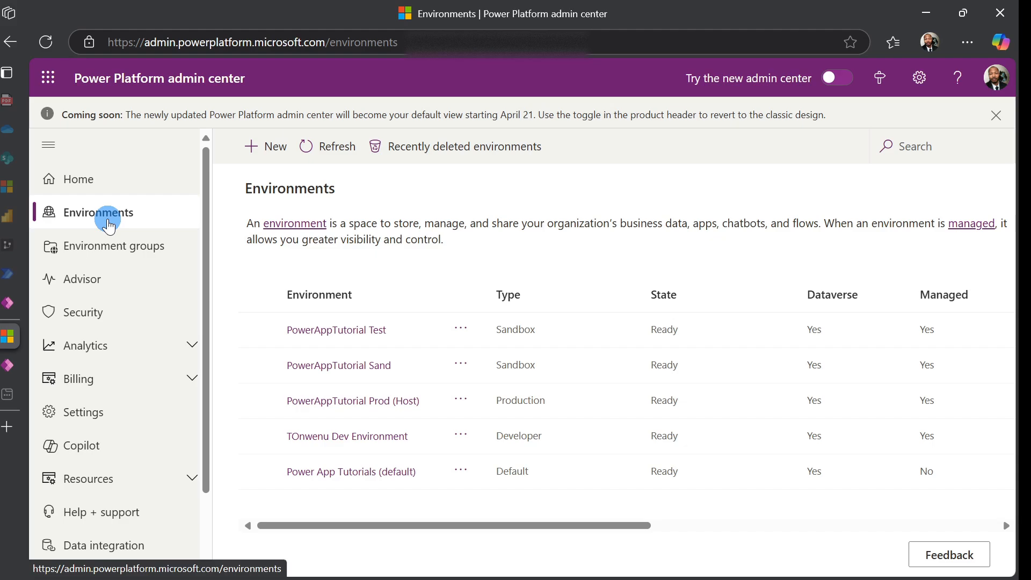
click(461, 436)
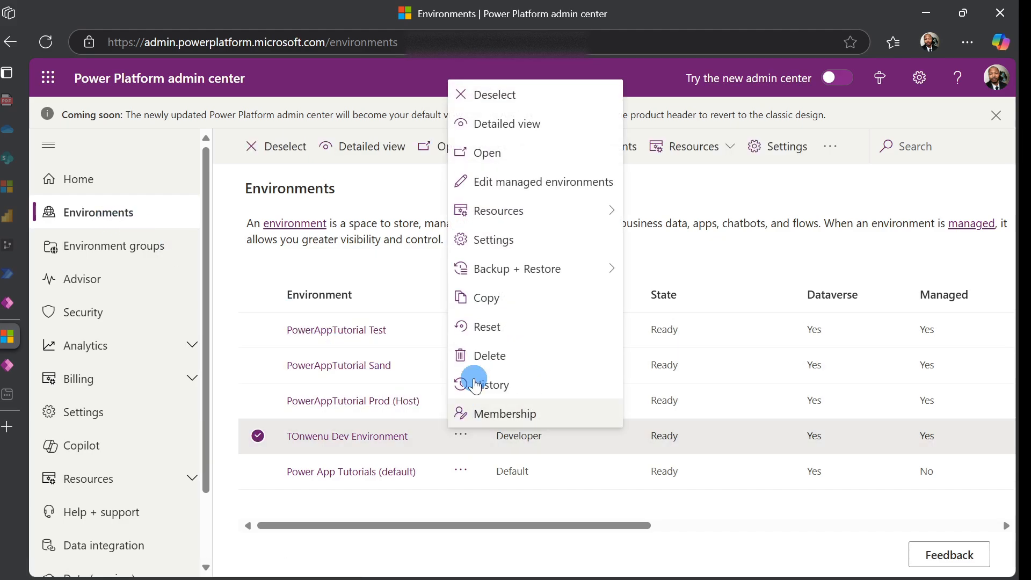
click(503, 241)
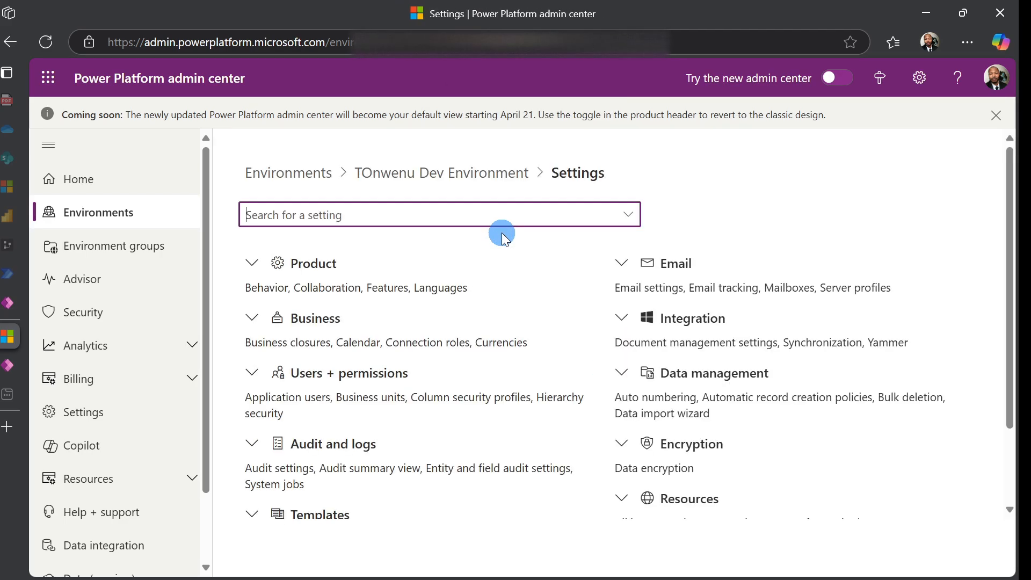
Step: Open the Data import wizard from the environment's Data management settings
click(678, 379)
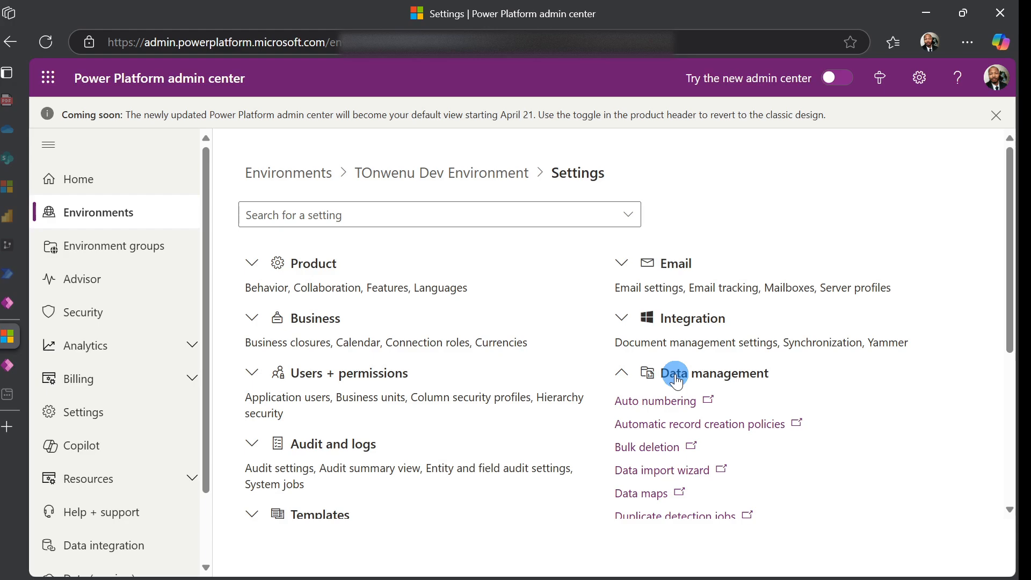
scroll(671, 384, down, 2)
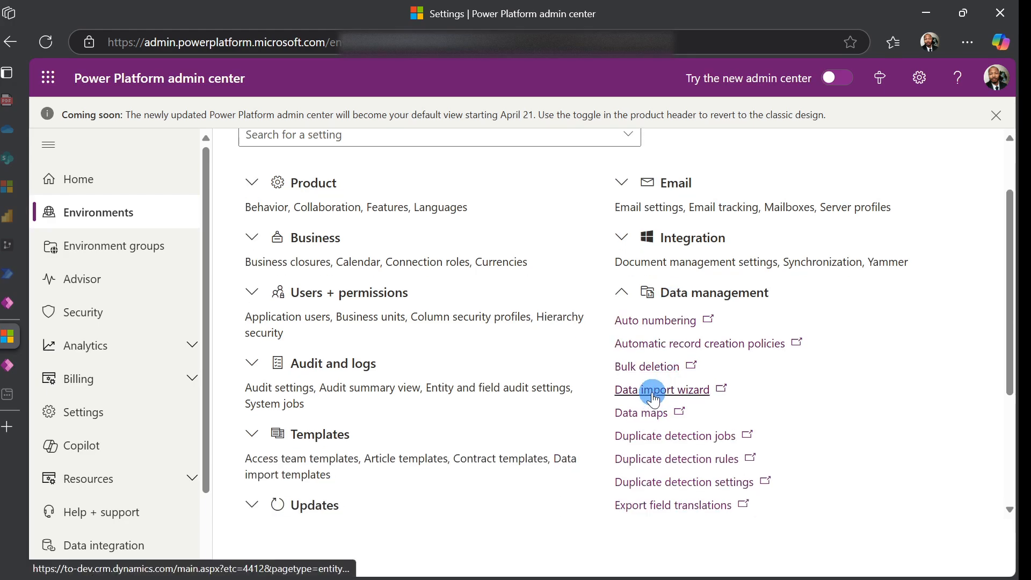
click(653, 396)
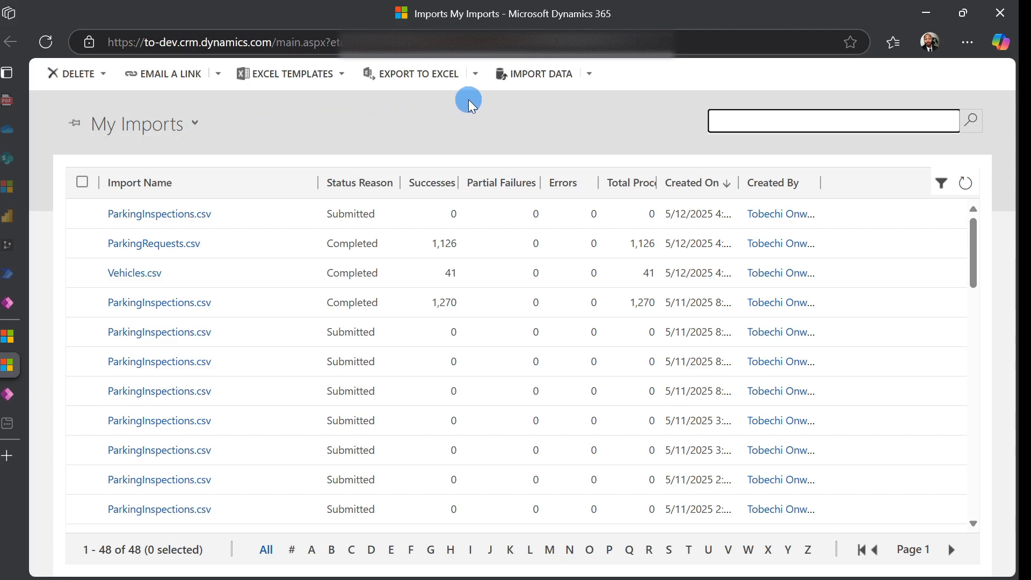
Step: Start a new data import and upload ParkingInspections.csv from the ParkingChallengeResources folder
click(545, 76)
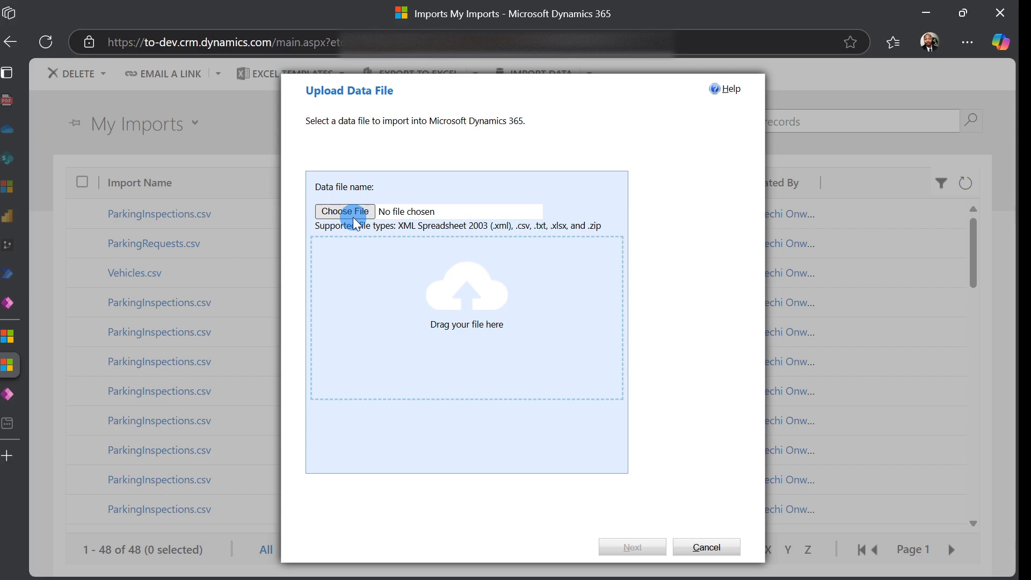
click(354, 212)
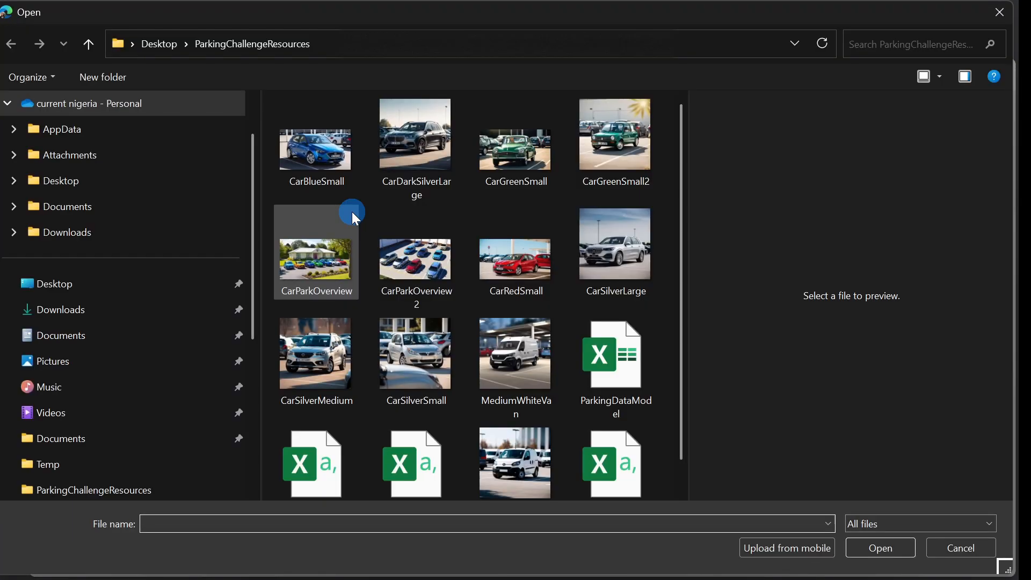
scroll(377, 337, down, 1)
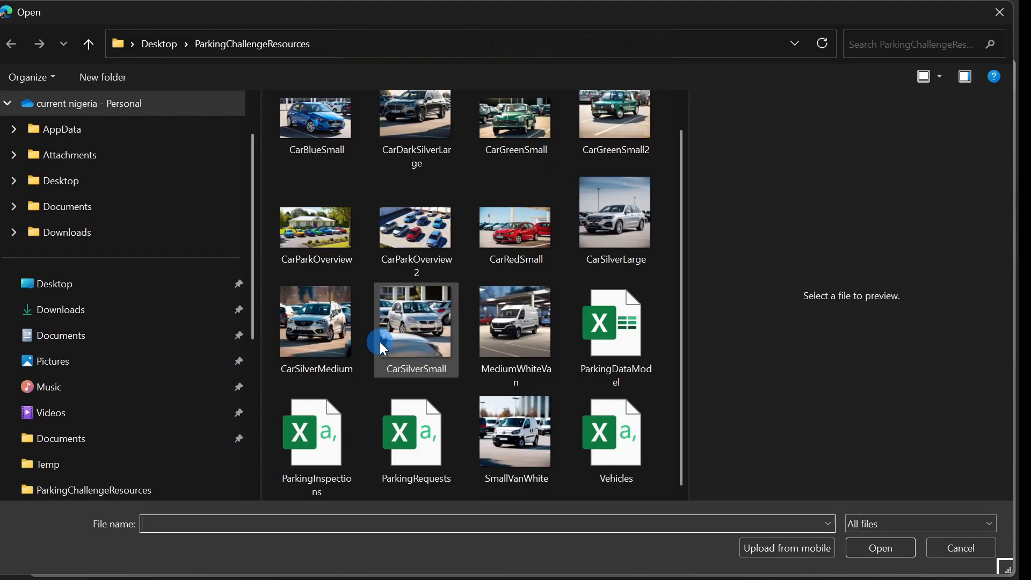
click(325, 432)
click(905, 551)
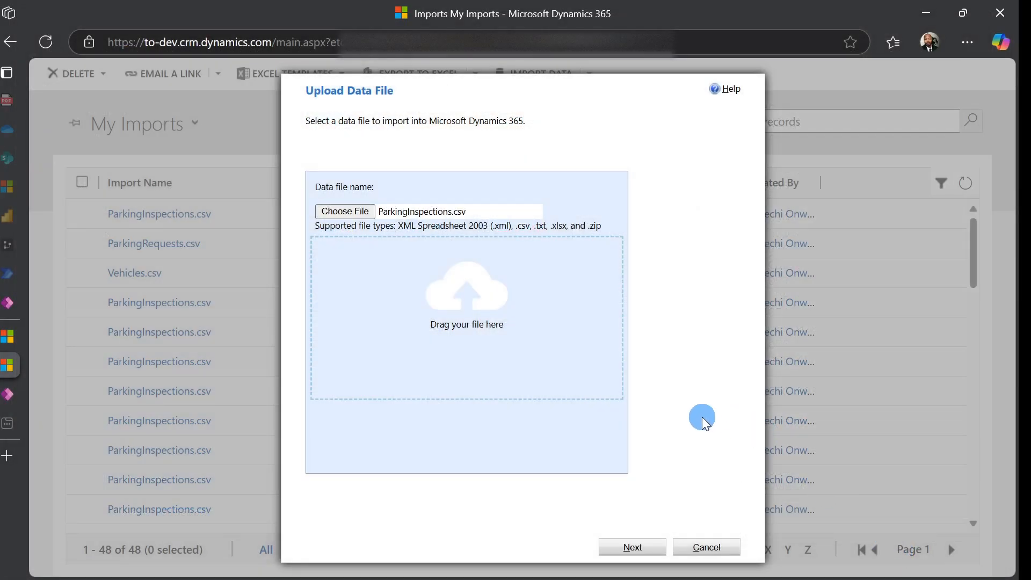
click(649, 548)
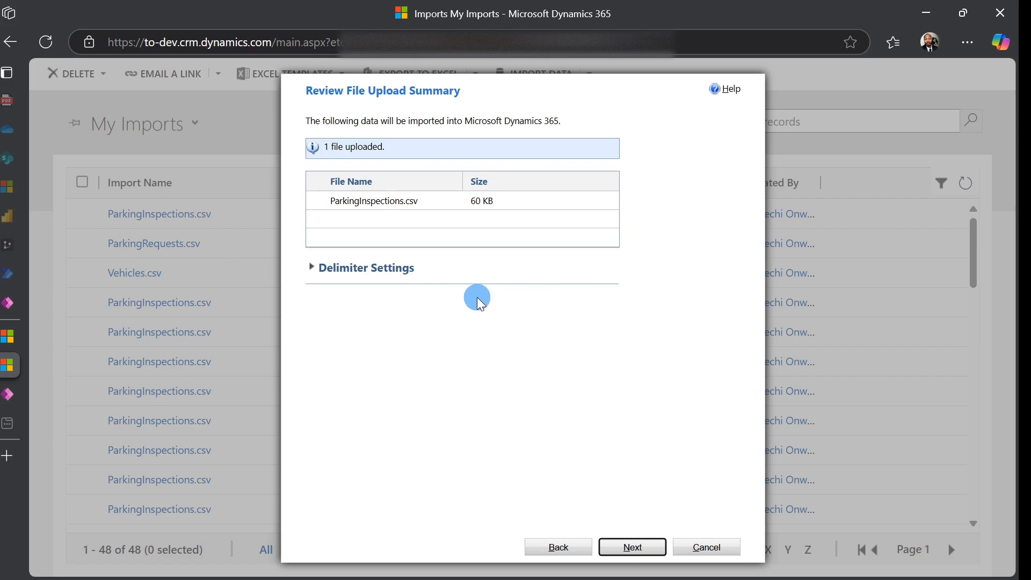
Step: Set the data delimiter of the ParkingInspections.csv import to None and accept the Default (Automatic Mapping) data map
click(391, 279)
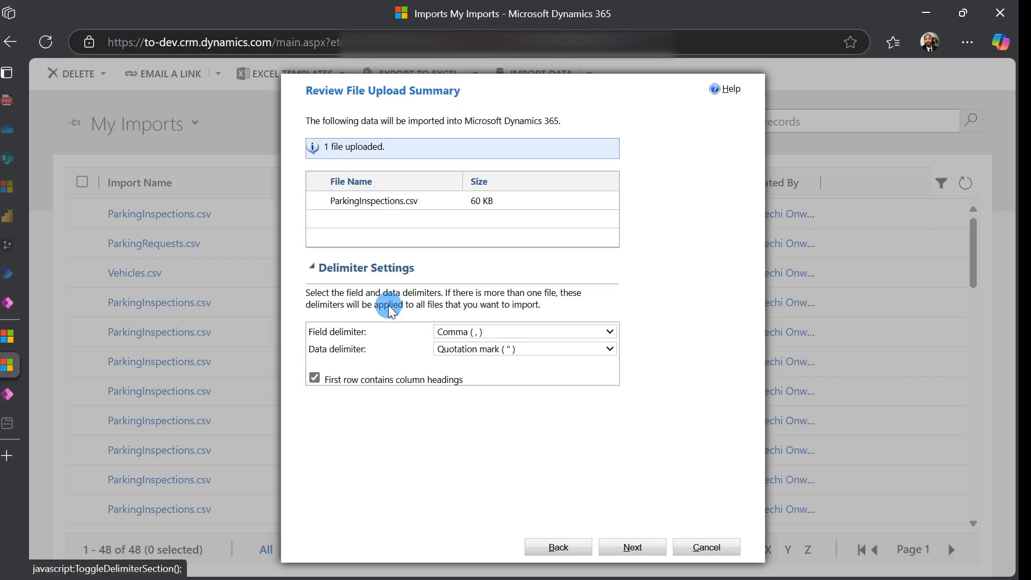
click(475, 354)
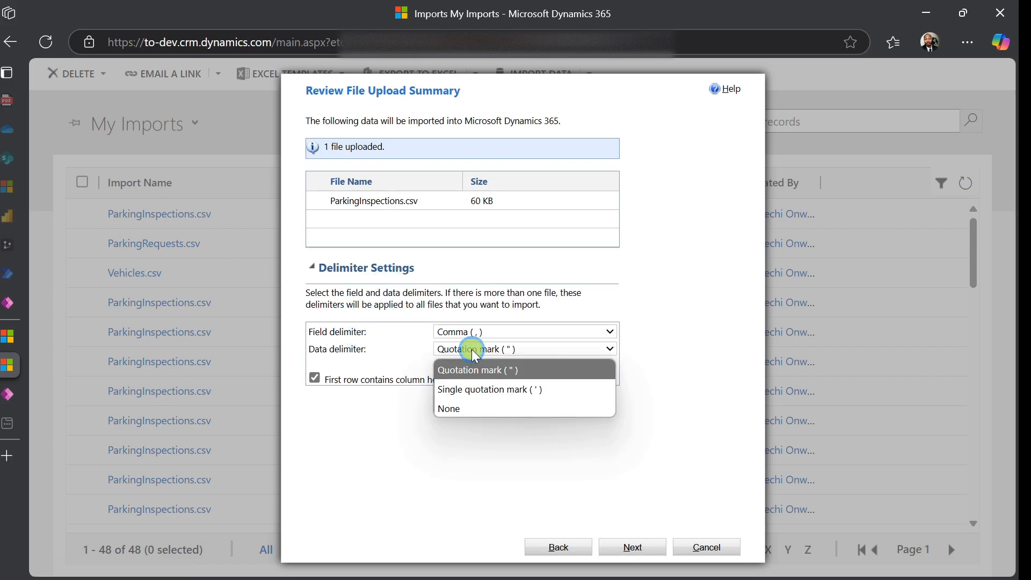
click(468, 351)
click(472, 350)
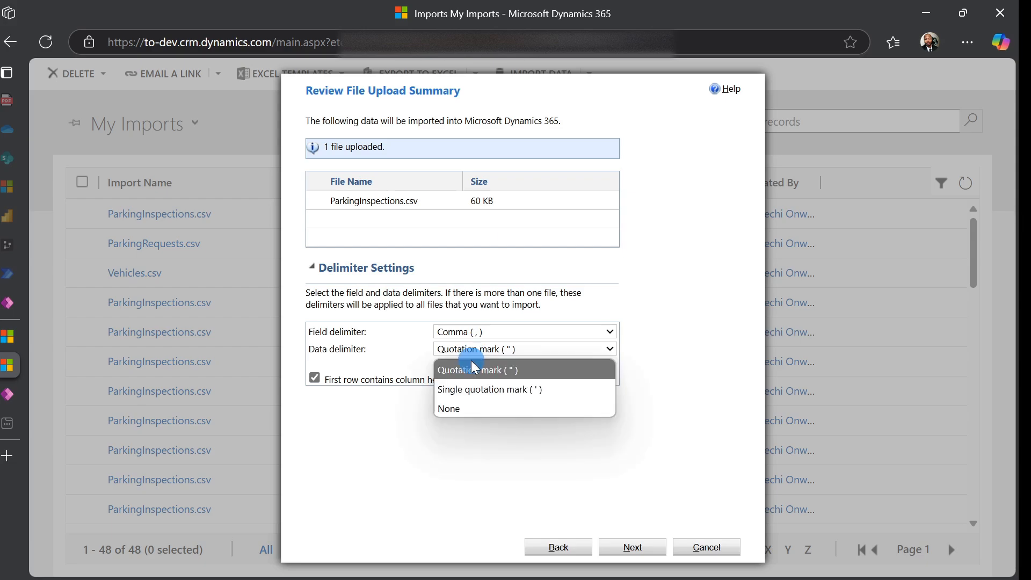
click(472, 410)
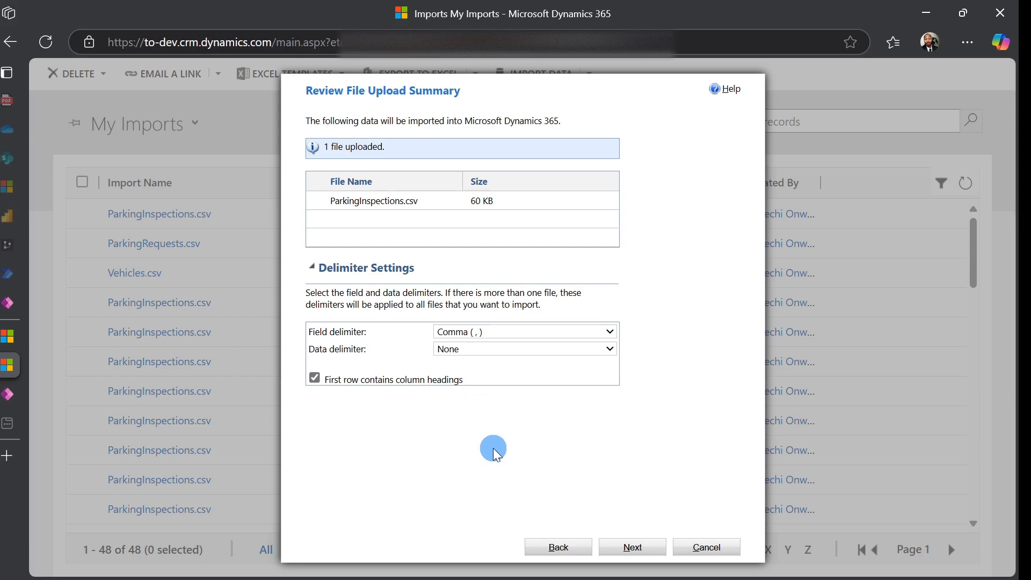
click(635, 547)
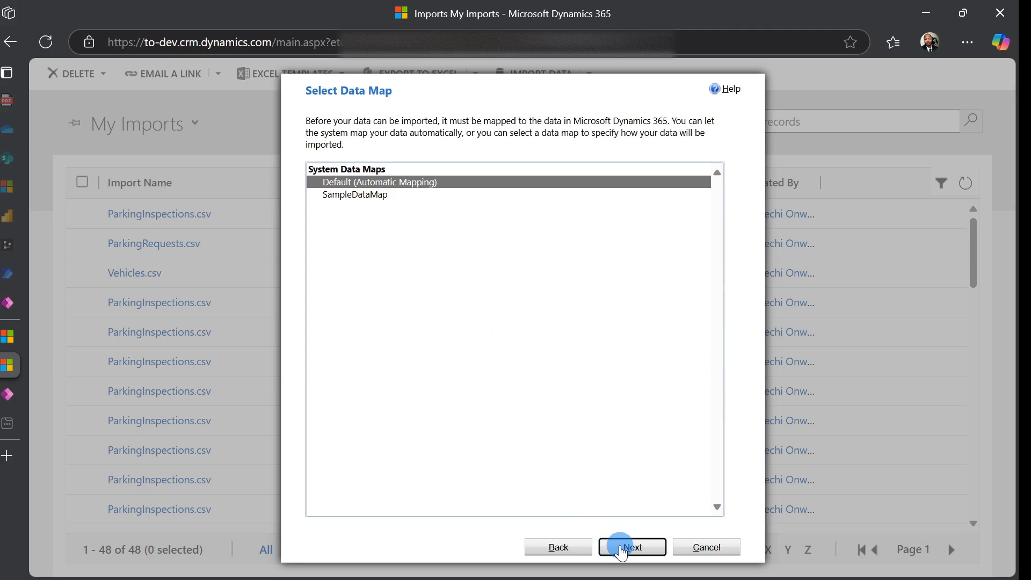
click(621, 547)
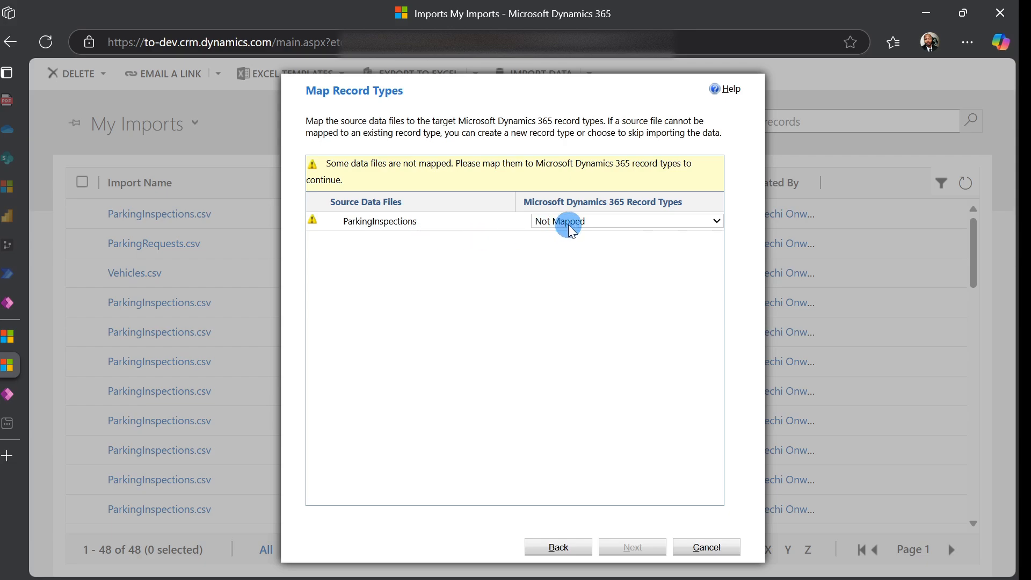
Step: Map the ParkingInspections data file to the ParkingInspectionInfo record type and proceed to the field mapping
click(717, 221)
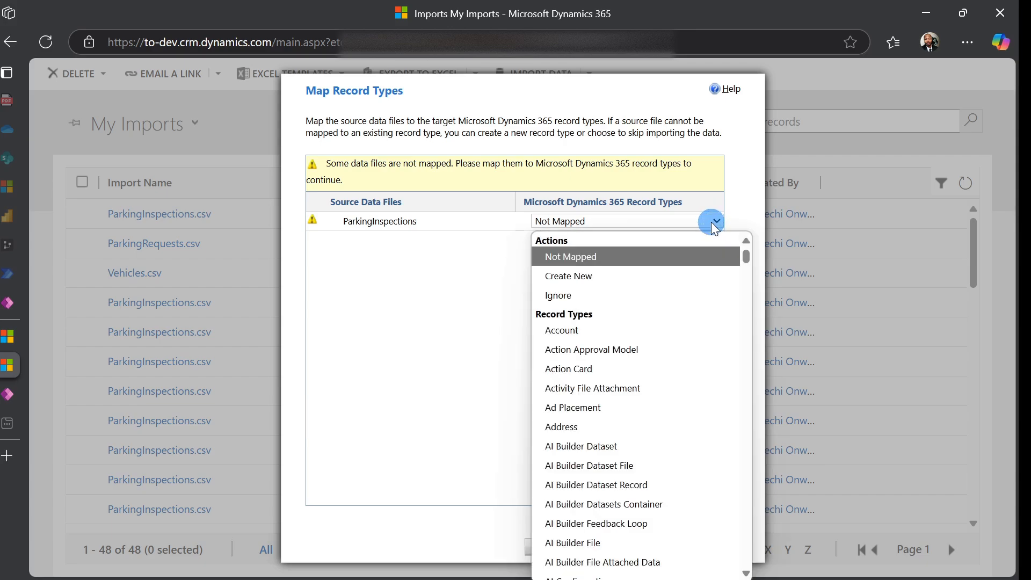
scroll(671, 348, down, 5)
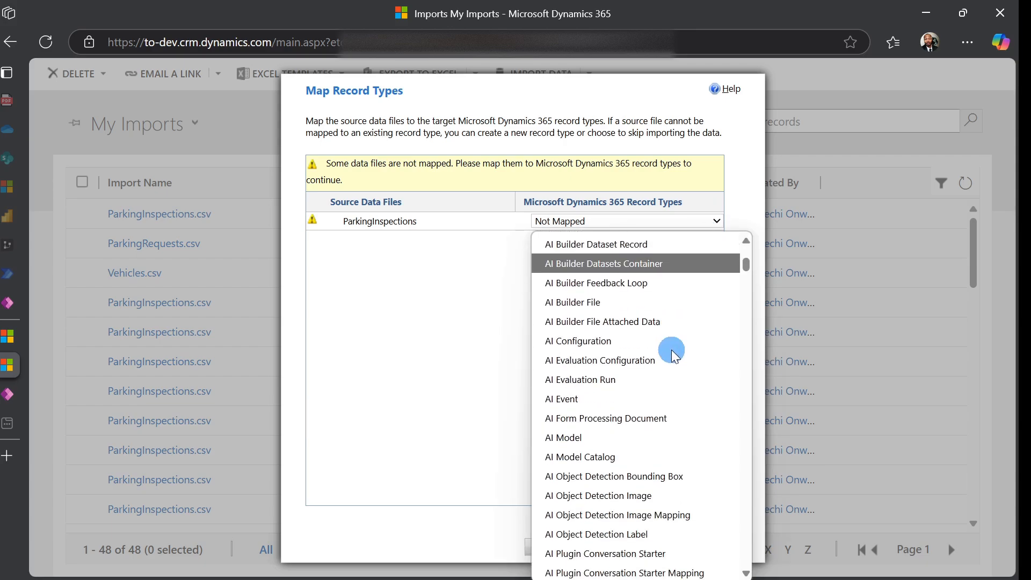
scroll(633, 420, down, 5)
scroll(632, 425, down, 8)
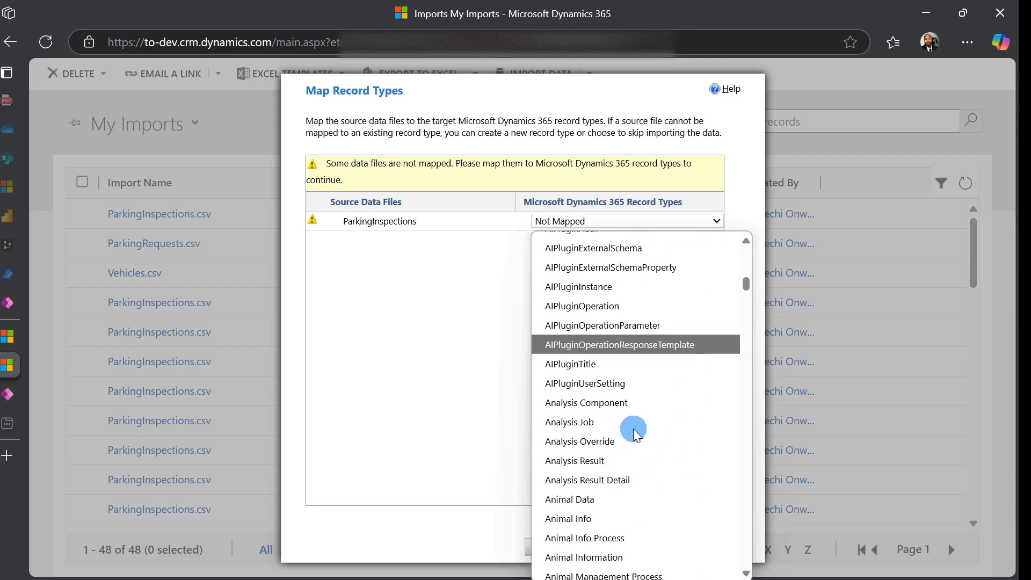
scroll(637, 436, down, 20)
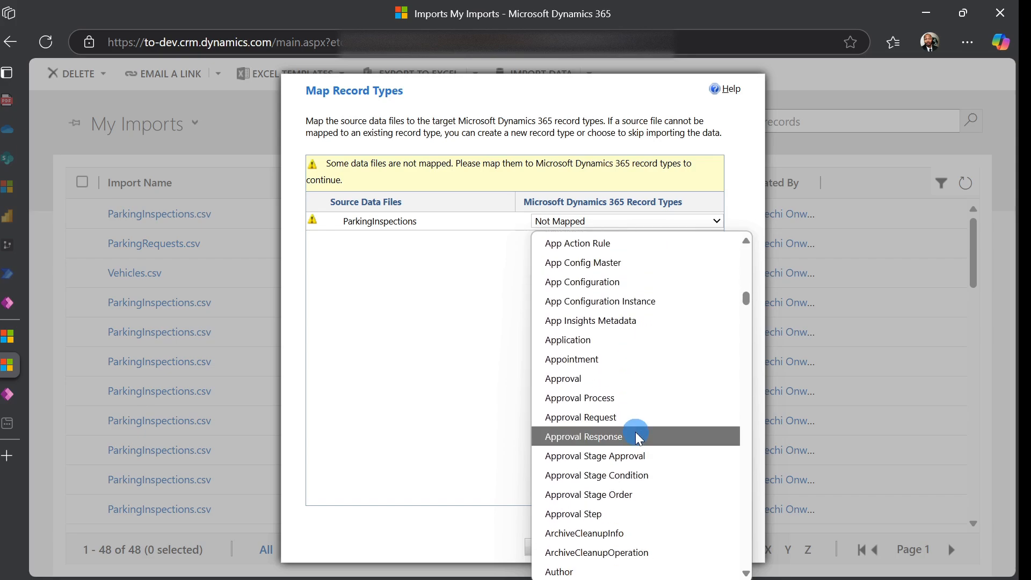
scroll(641, 443, down, 20)
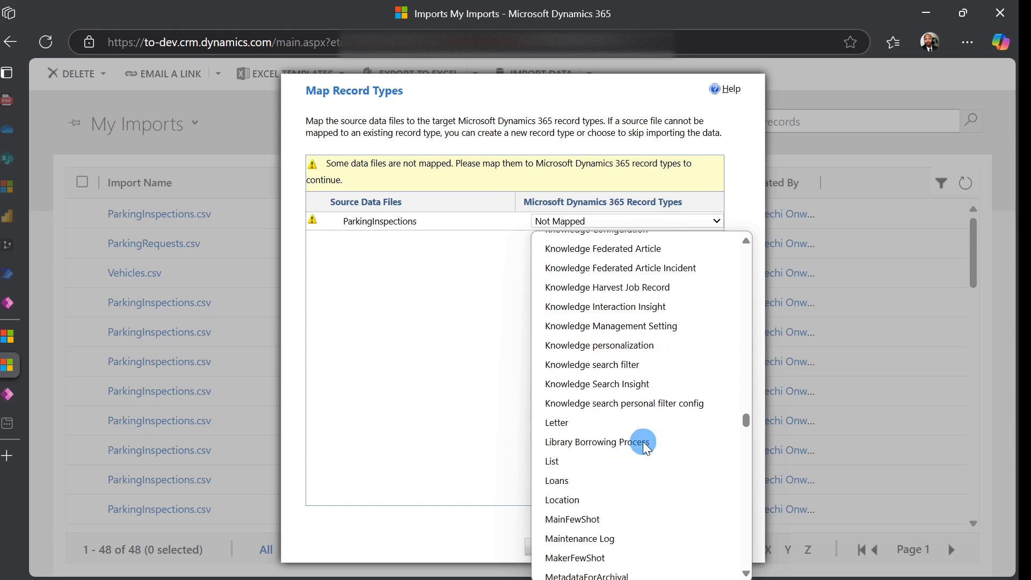
scroll(643, 443, down, 4)
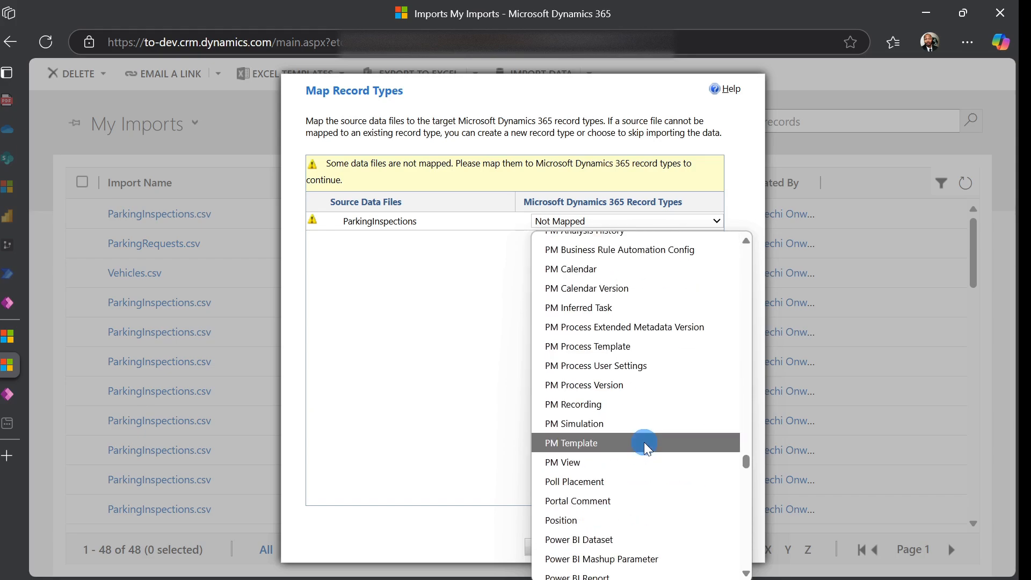
scroll(643, 443, down, 2)
scroll(643, 443, down, 10)
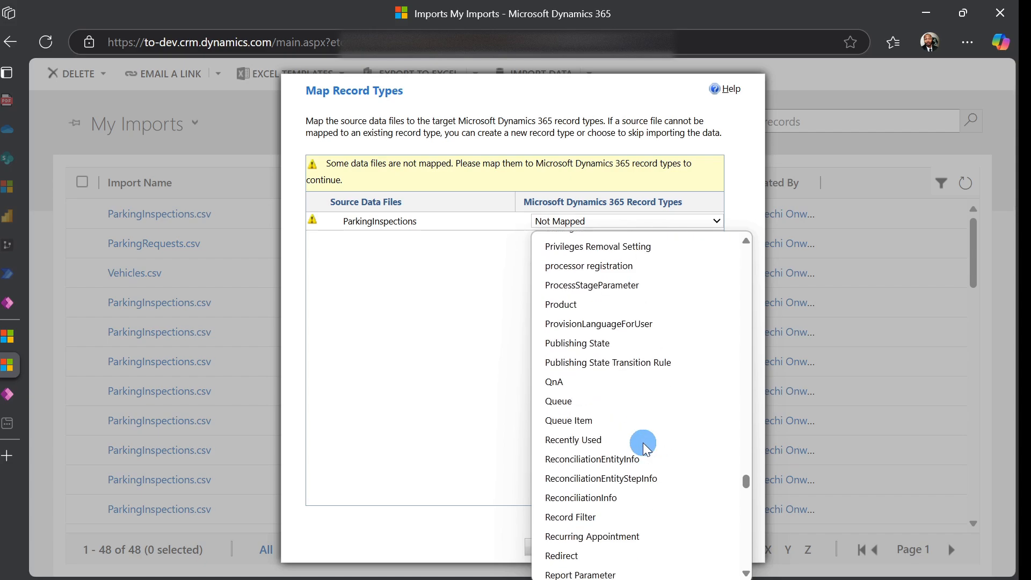
scroll(643, 443, up, 4)
scroll(642, 442, up, 10)
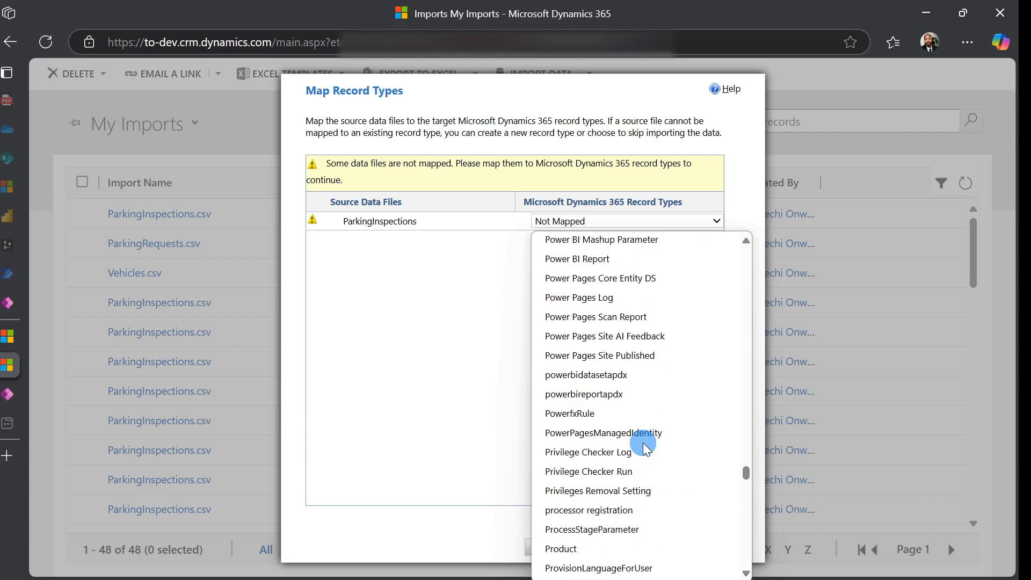
scroll(643, 443, up, 5)
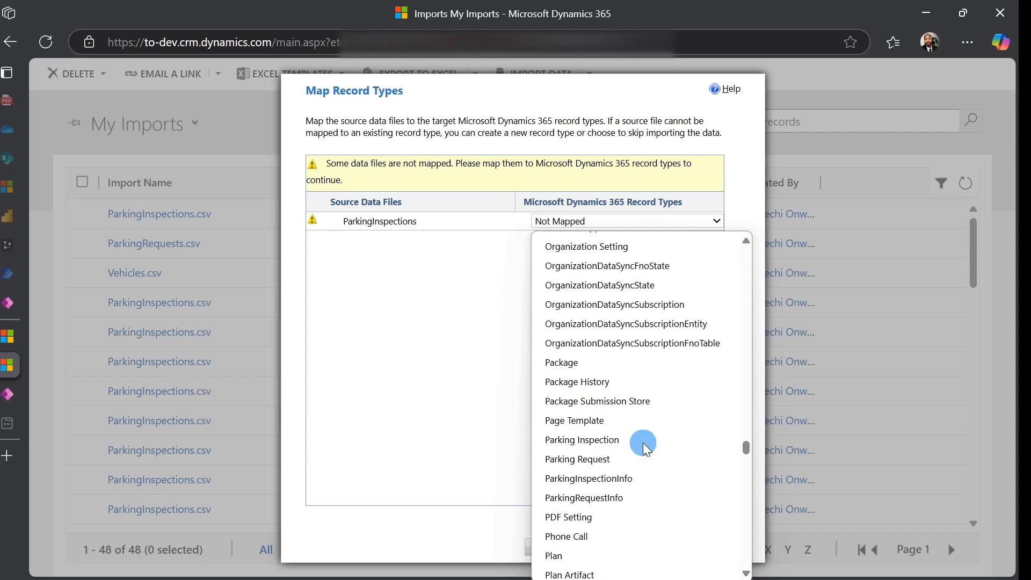
click(605, 479)
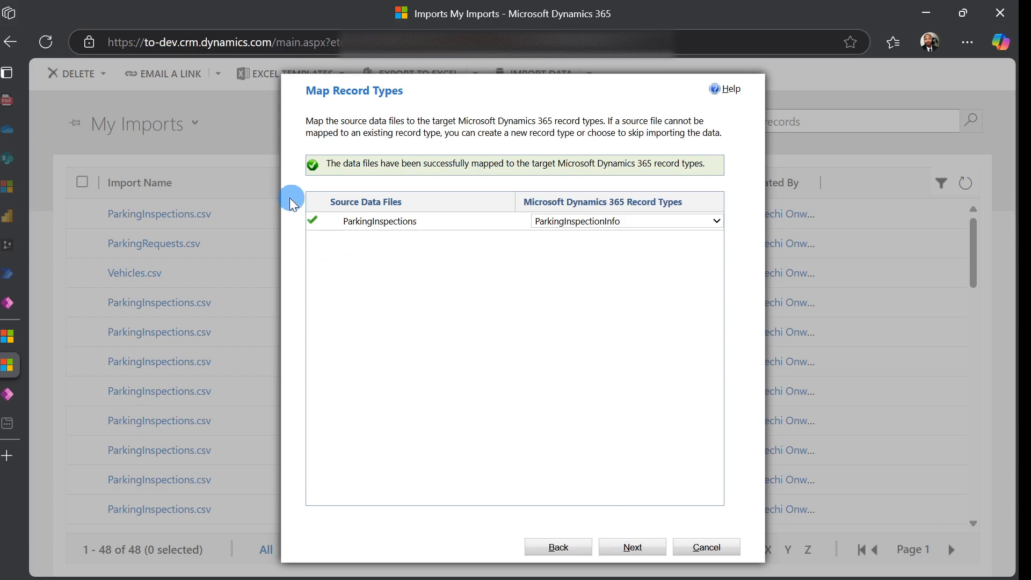
click(627, 541)
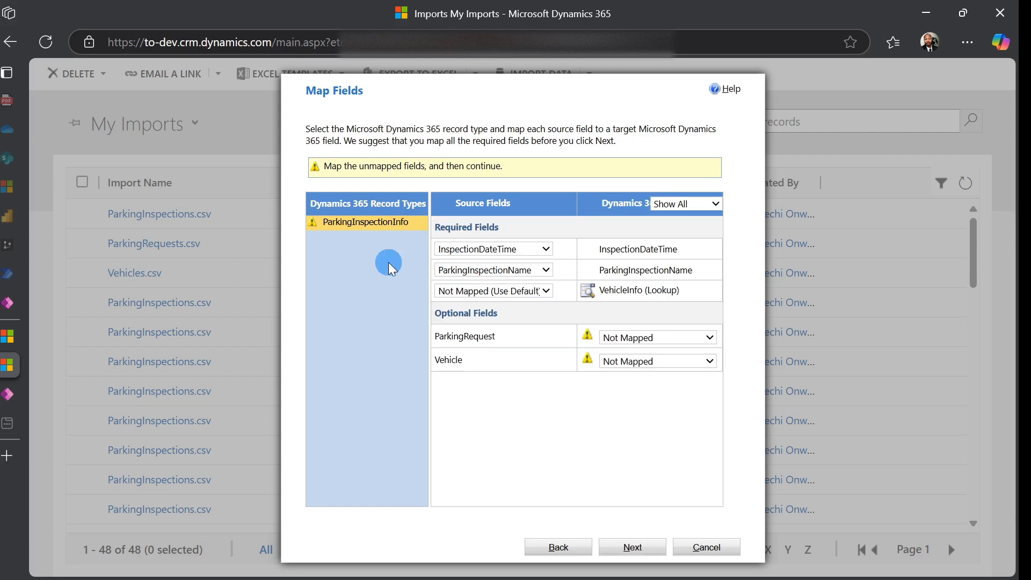
Step: Map the Vehicle source field to the required VehicleInfo lookup, referencing the VehicleInfo record type by VehicleName
click(546, 292)
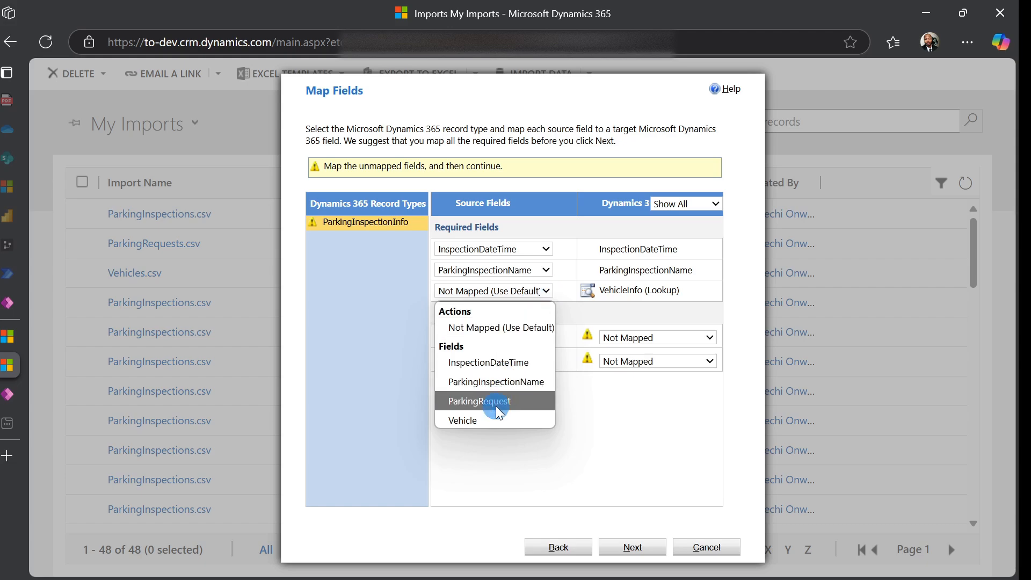
click(496, 420)
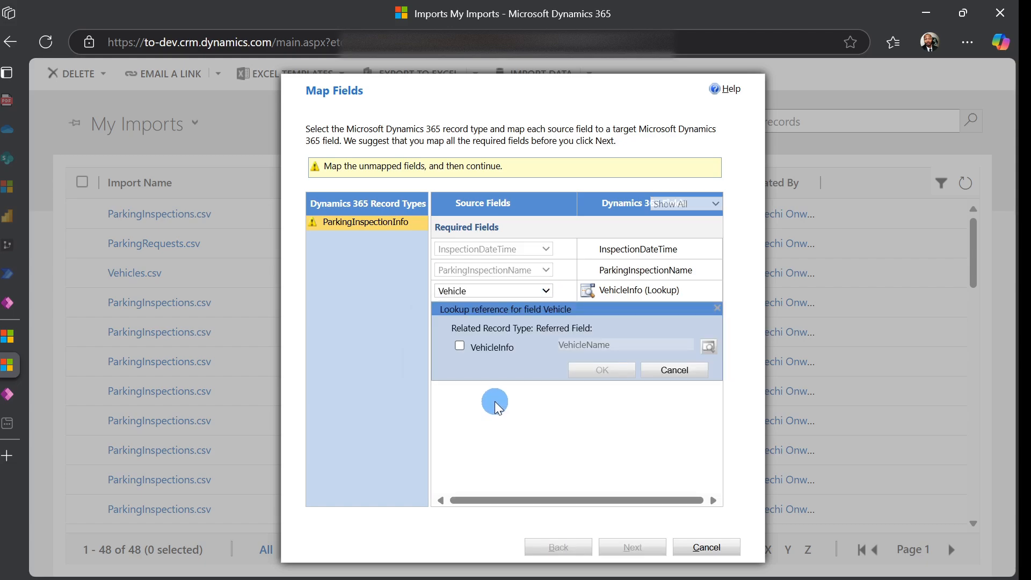
click(460, 347)
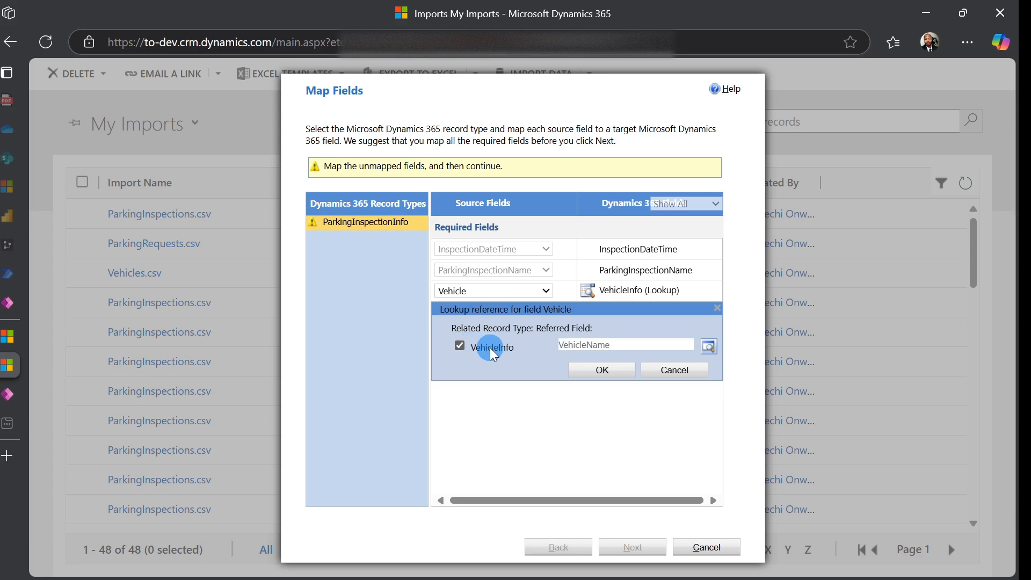
click(602, 370)
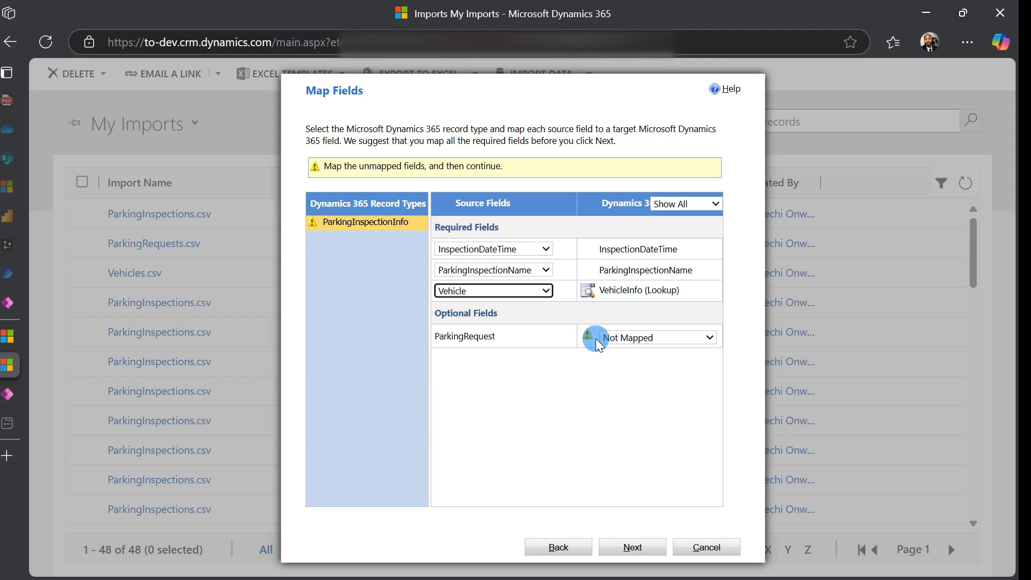
Step: Map the optional ParkingRequest field to the ParkingRequestInfo lookup, referencing the ParkingRequestInfo record type by ParkingRequestName
click(710, 338)
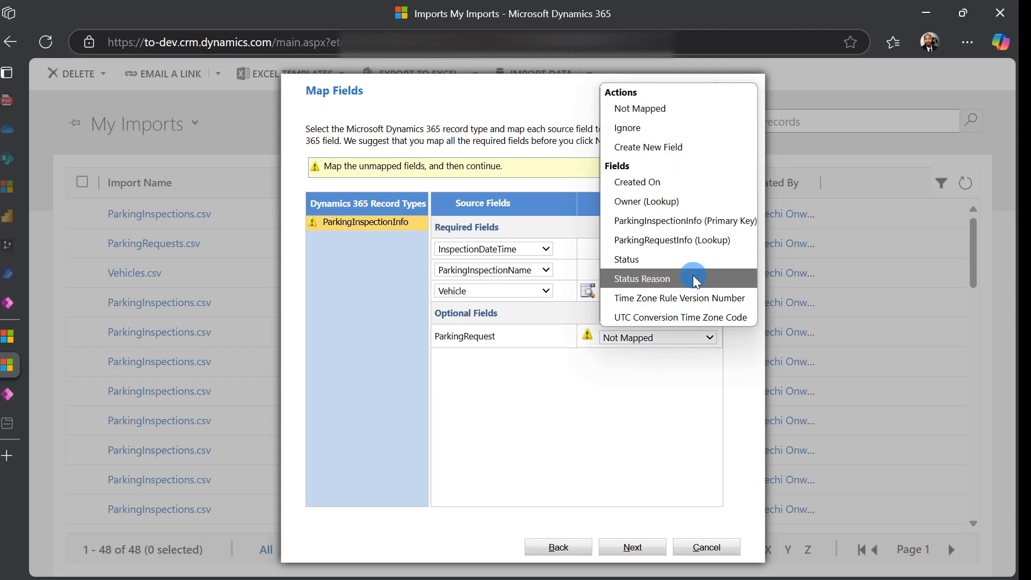
click(689, 243)
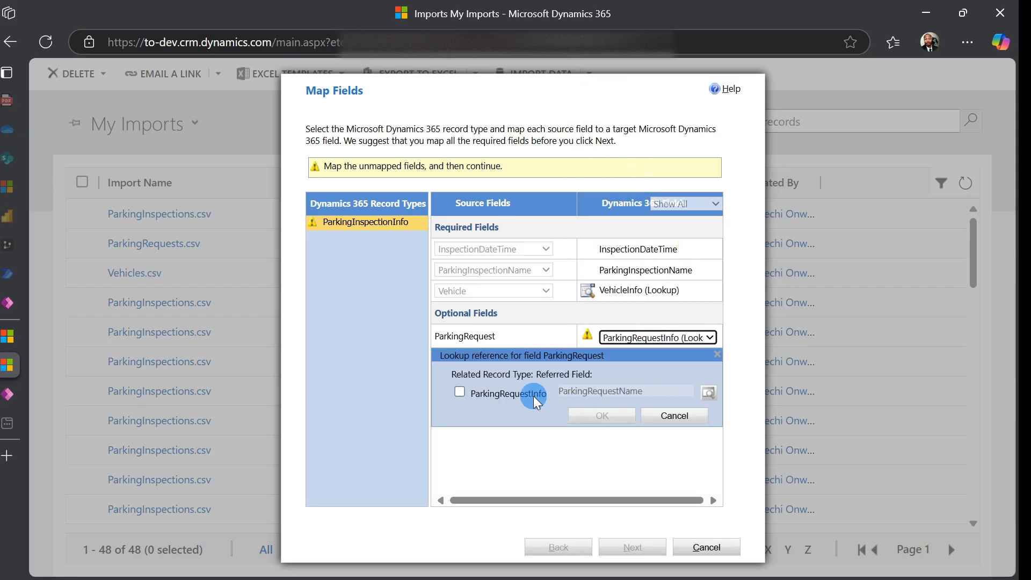
click(459, 392)
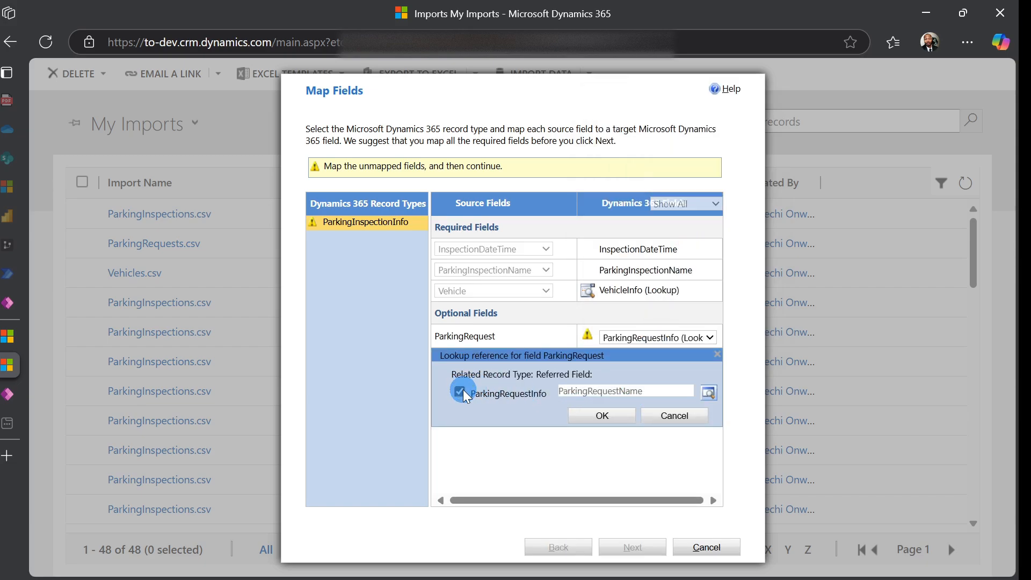
click(602, 418)
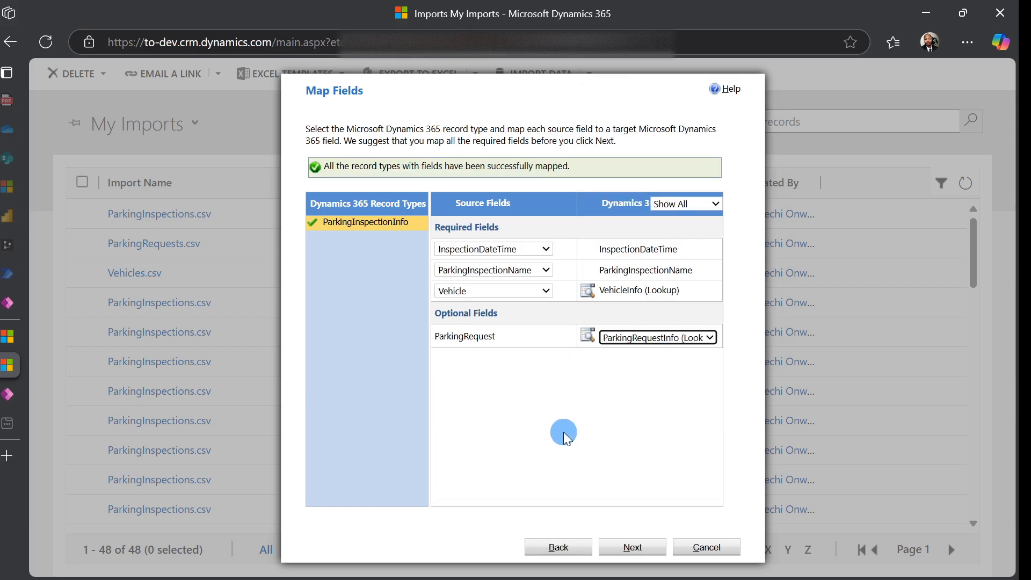
click(562, 431)
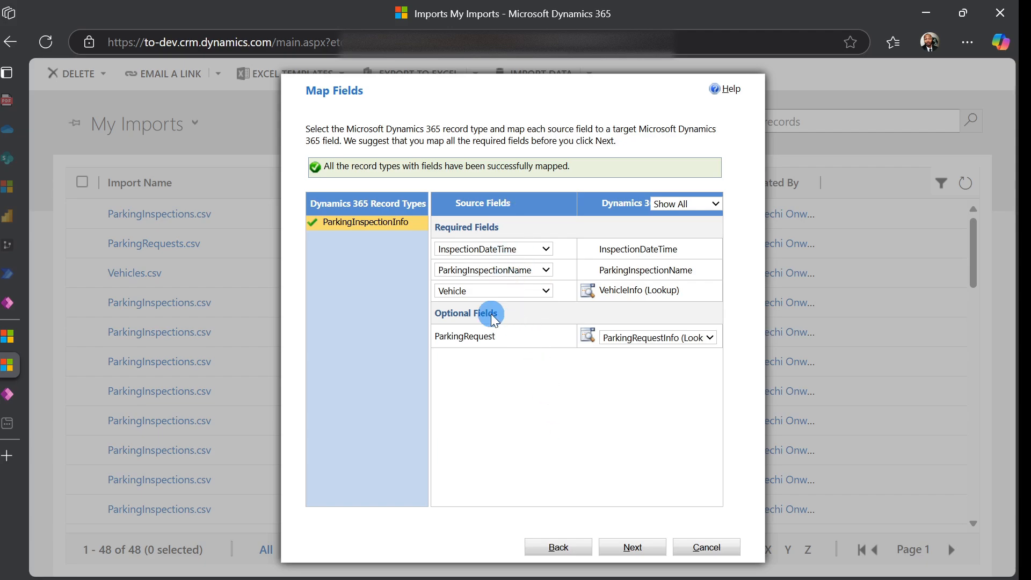
Step: Accept the mapping summary and default import settings, submit the ParkingInspections.csv import and finish the wizard
click(618, 549)
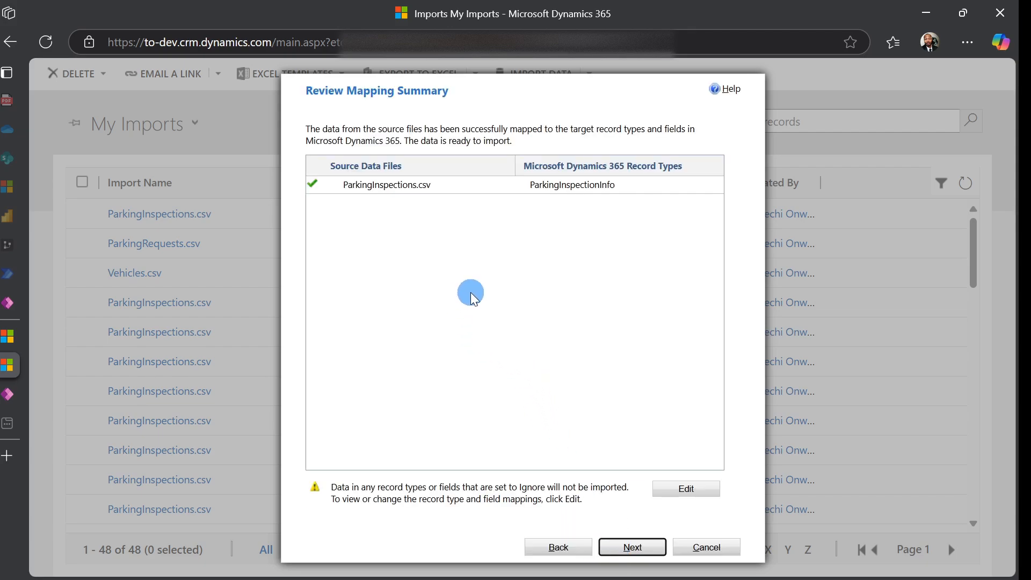
click(629, 548)
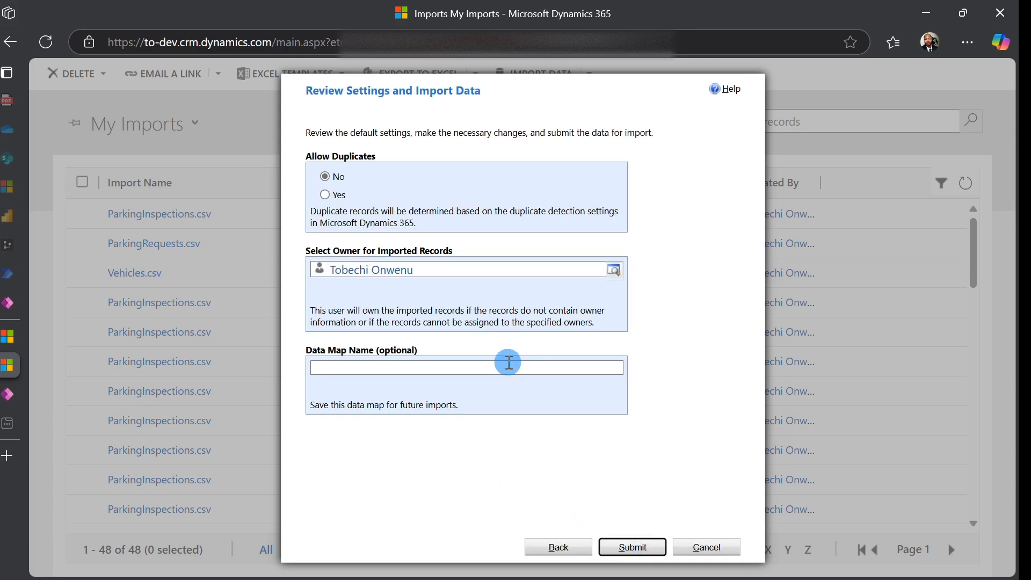
click(635, 540)
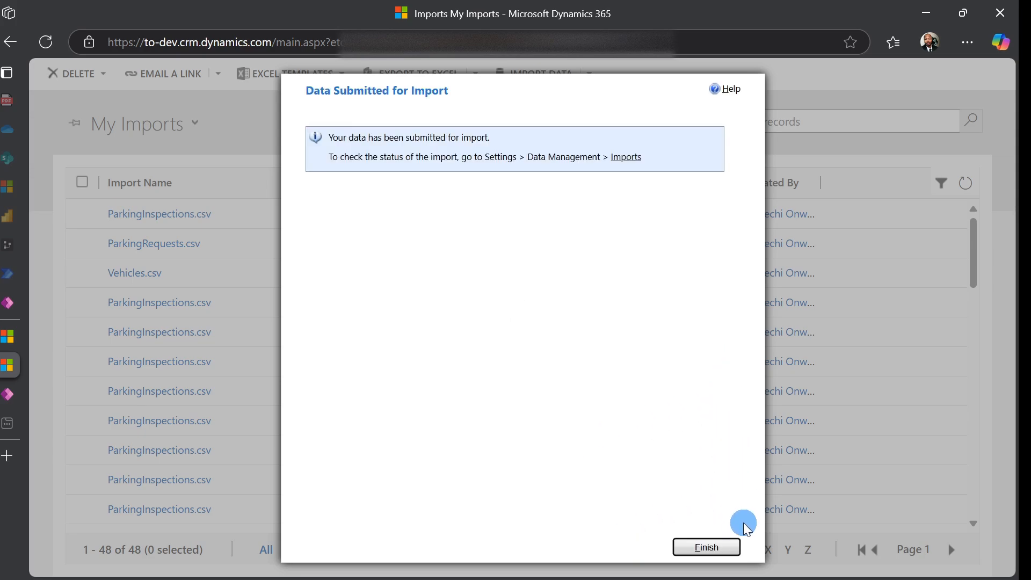
click(724, 548)
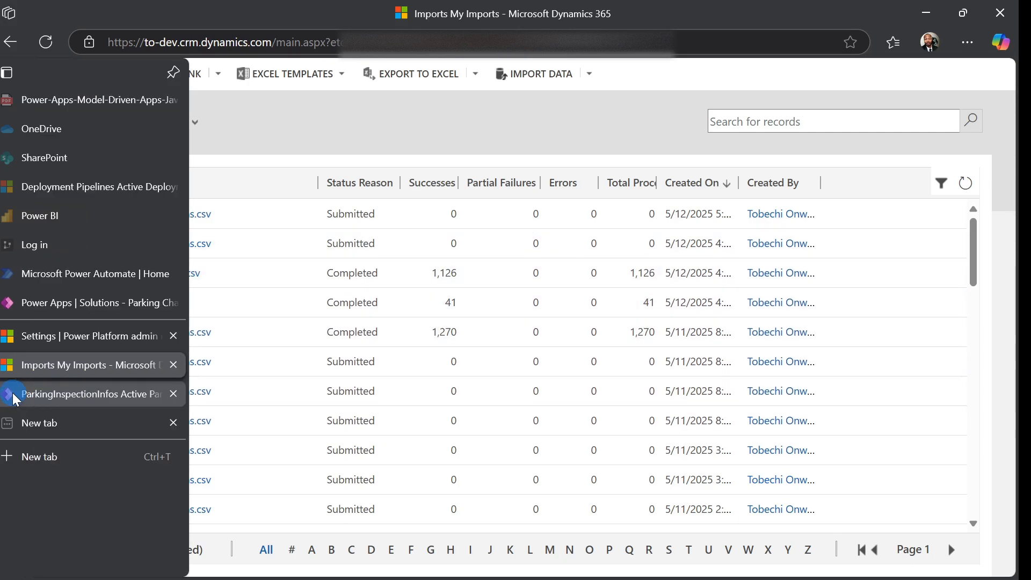
Step: Switch to the Parking Review Model App and refresh the Active ParkingInspectionInfos view to check for imported rows
click(12, 393)
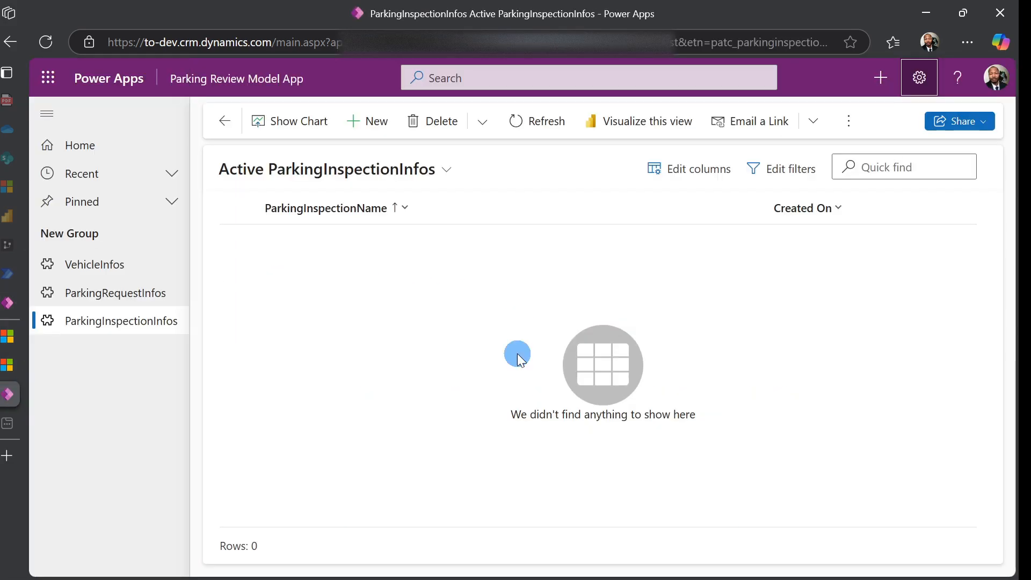
click(529, 122)
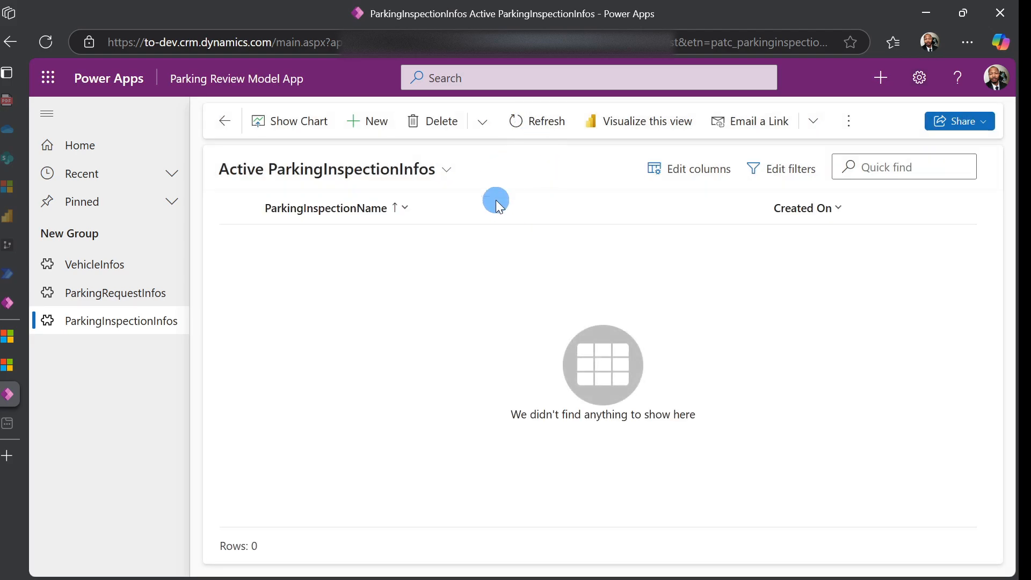
click(495, 242)
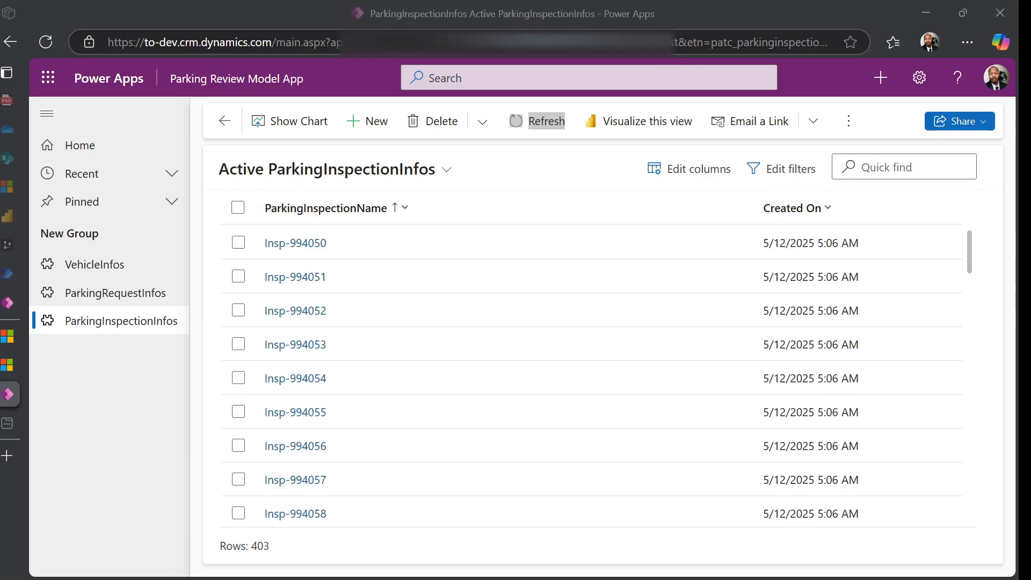
double_click(544, 121)
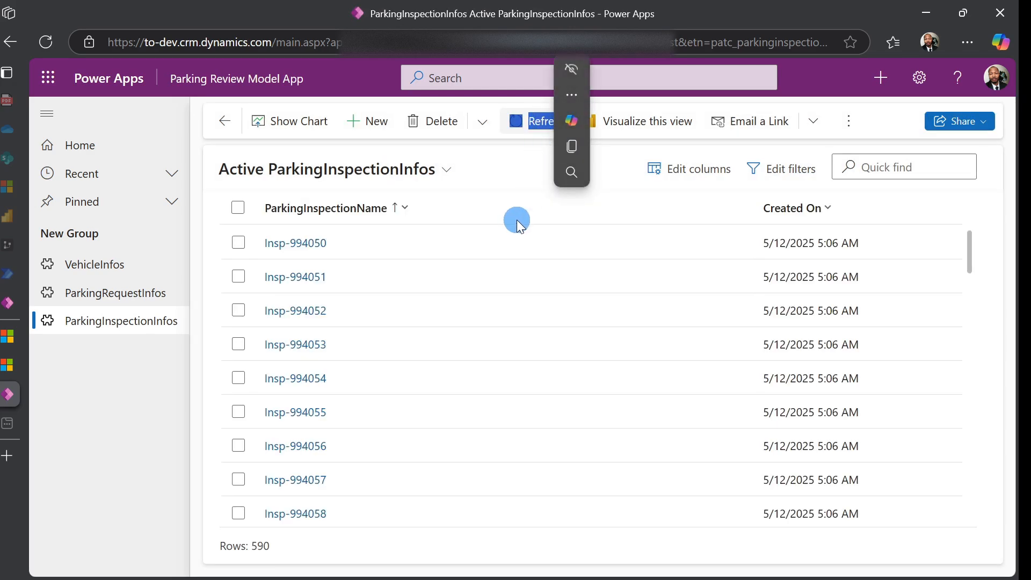
click(481, 160)
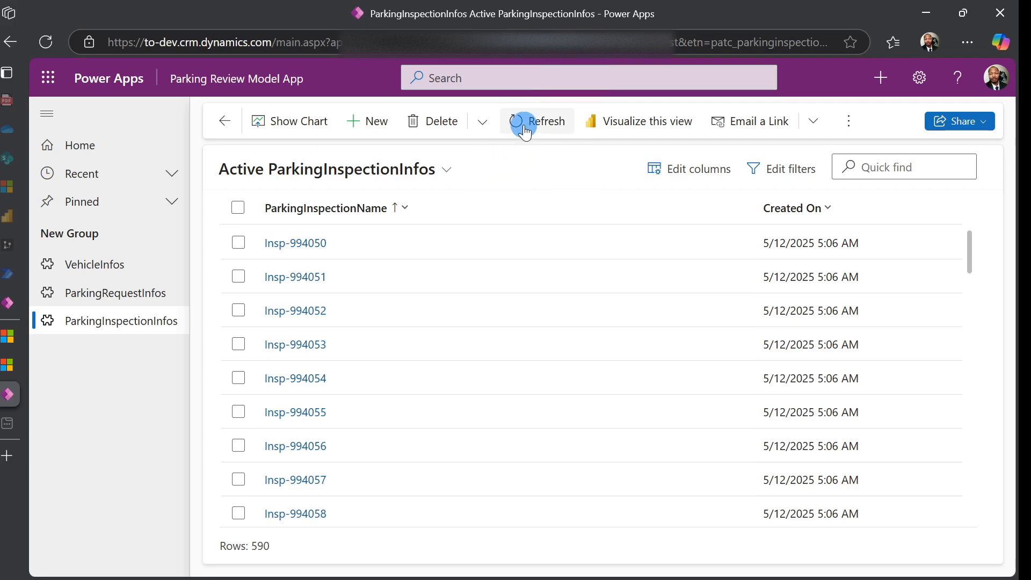
click(525, 132)
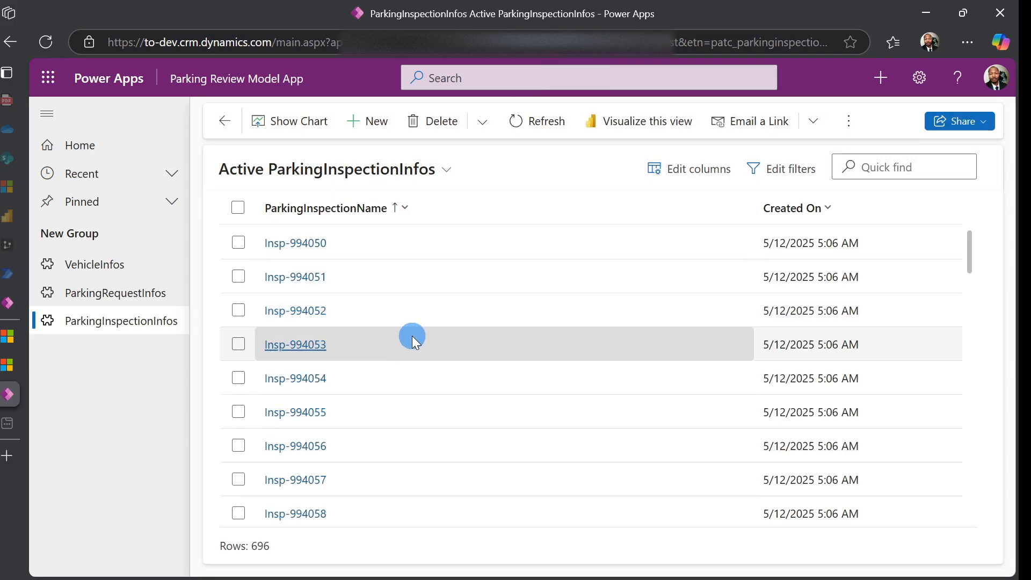
Step: Return to the My Imports list and refresh it to check the progress of the ParkingInspections.csv import
click(21, 368)
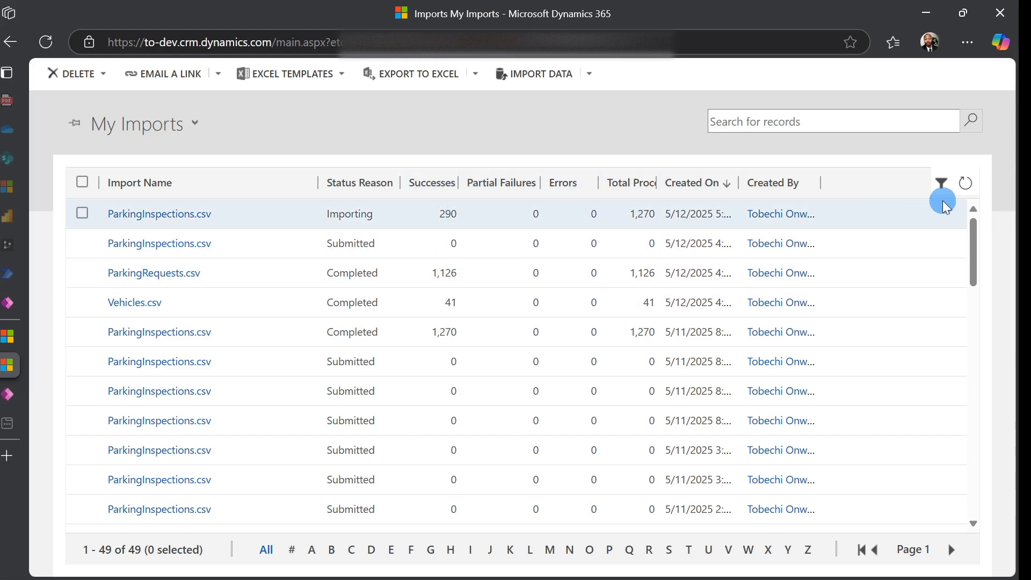
click(965, 183)
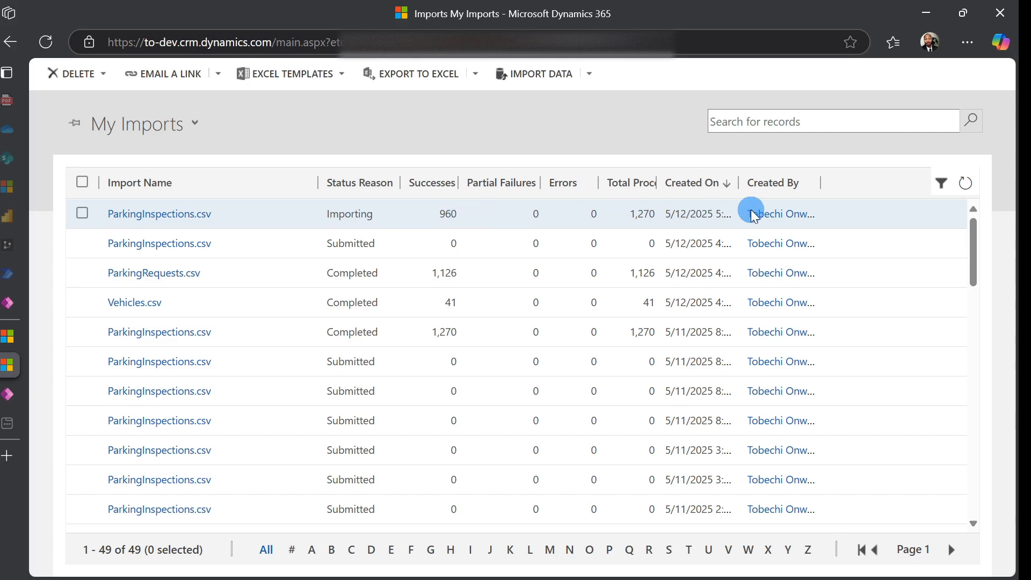
click(945, 192)
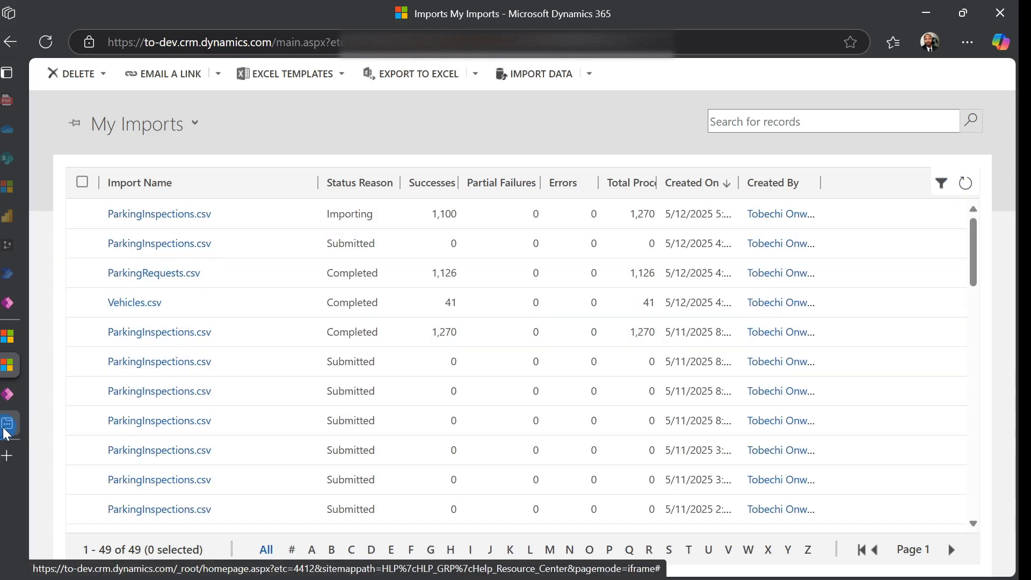
Step: Go back to the Parking Review Model App and refresh the ParkingInspectionInfos rows to check the final row count
click(12, 397)
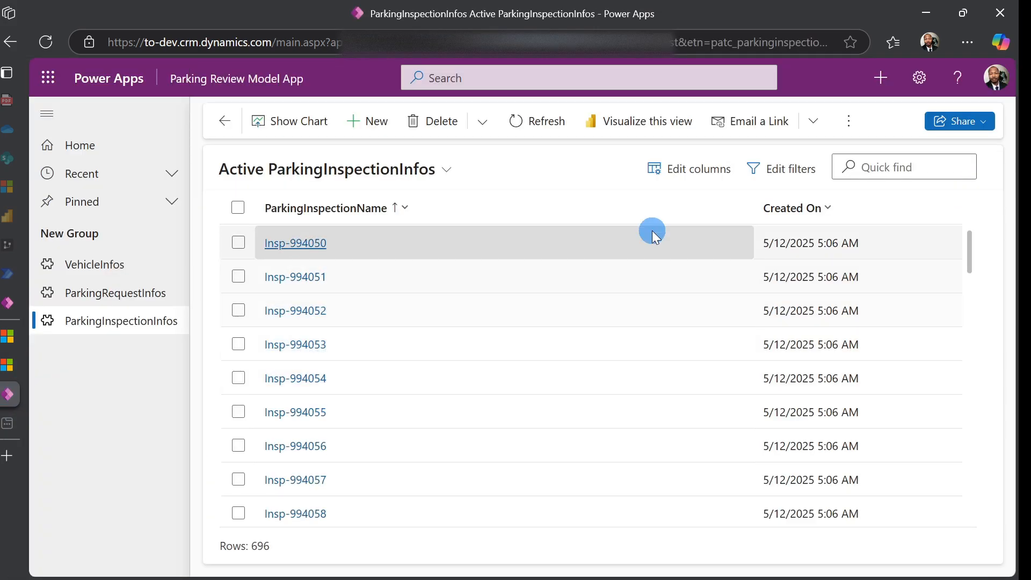
click(568, 131)
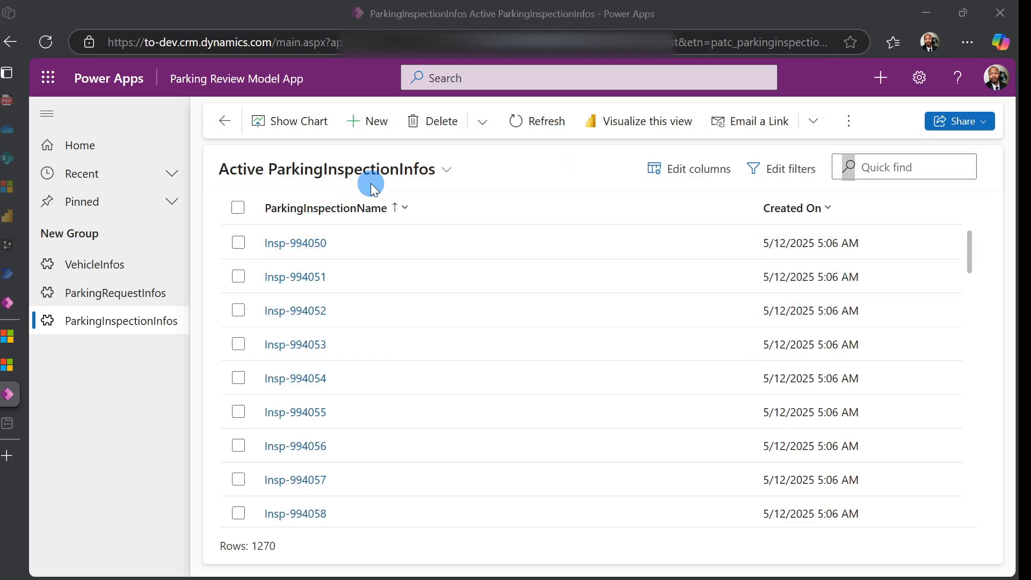
click(510, 122)
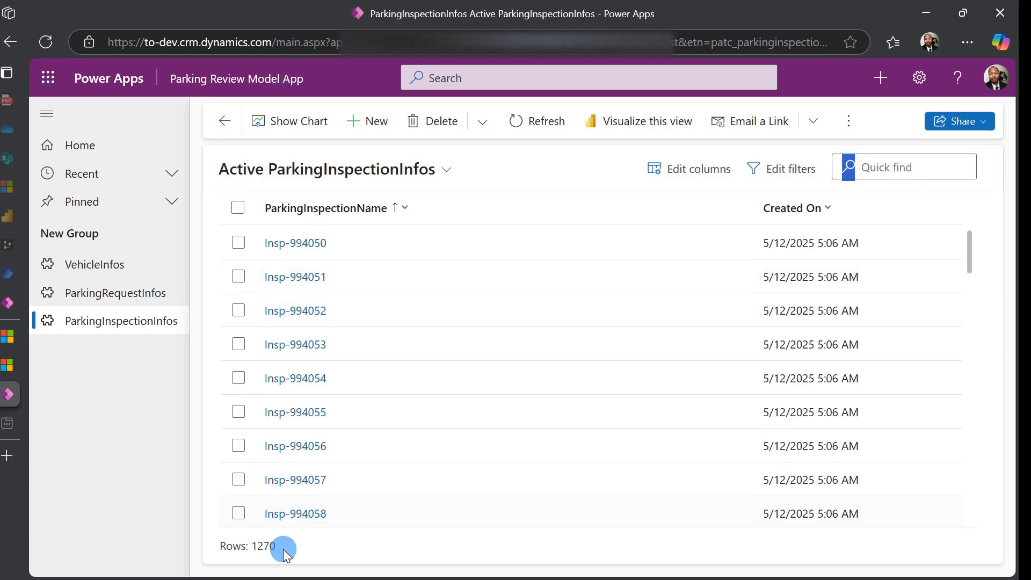
Step: Review the imported records in the VehicleInfos, ParkingRequestInfos and ParkingInspectionInfos tables, ending on VehicleInfos
click(110, 268)
click(101, 294)
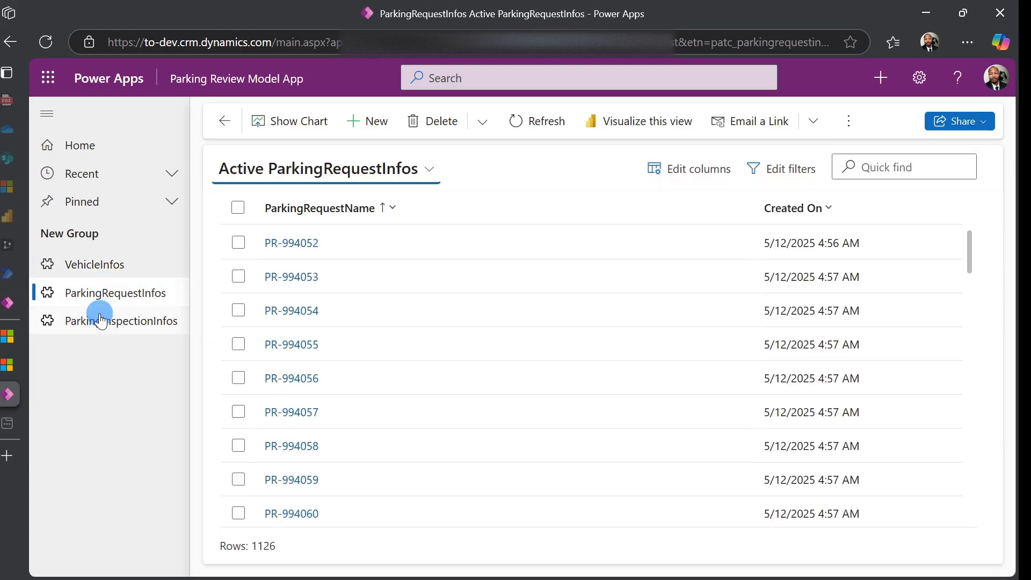
click(100, 322)
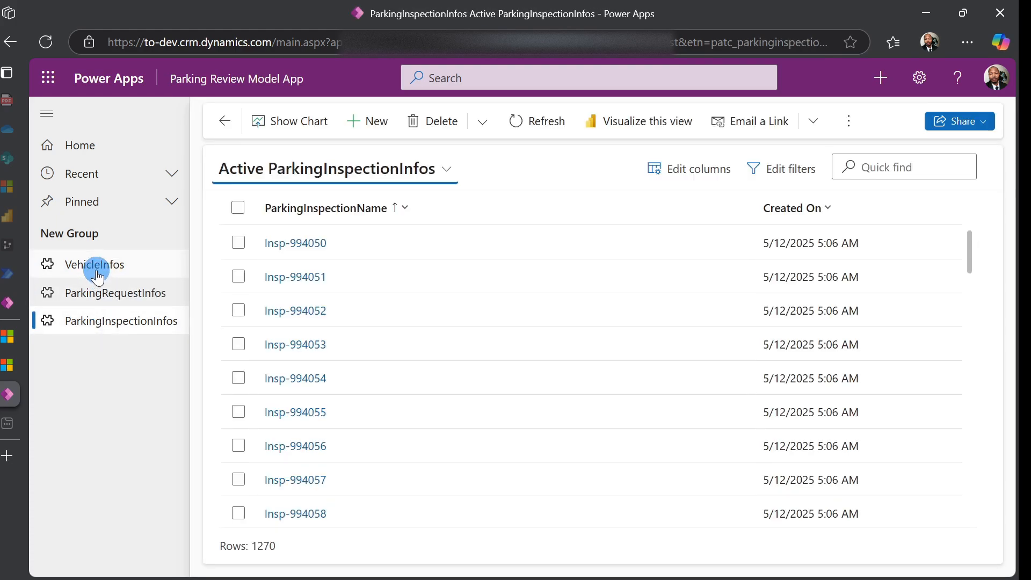
click(97, 271)
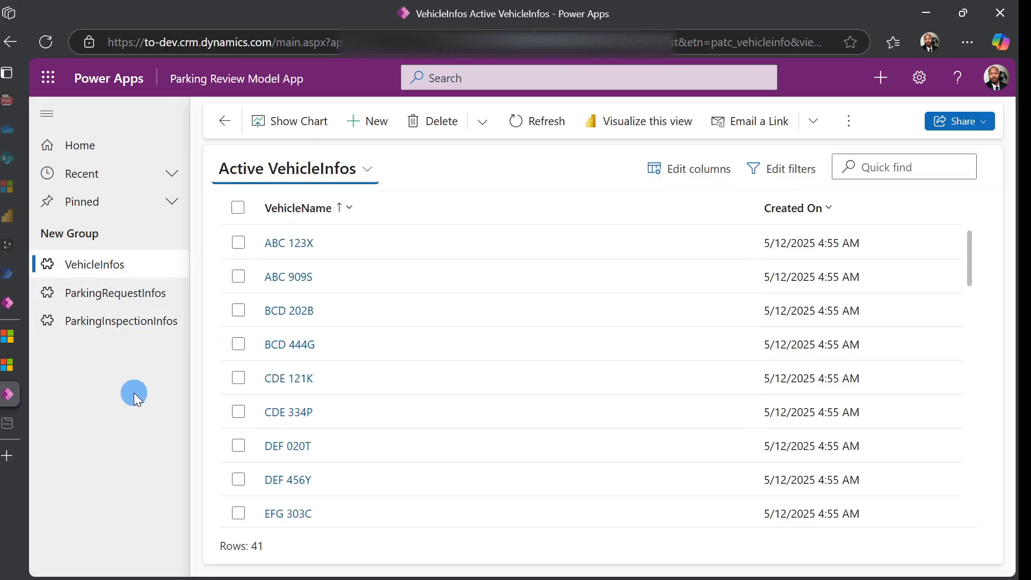